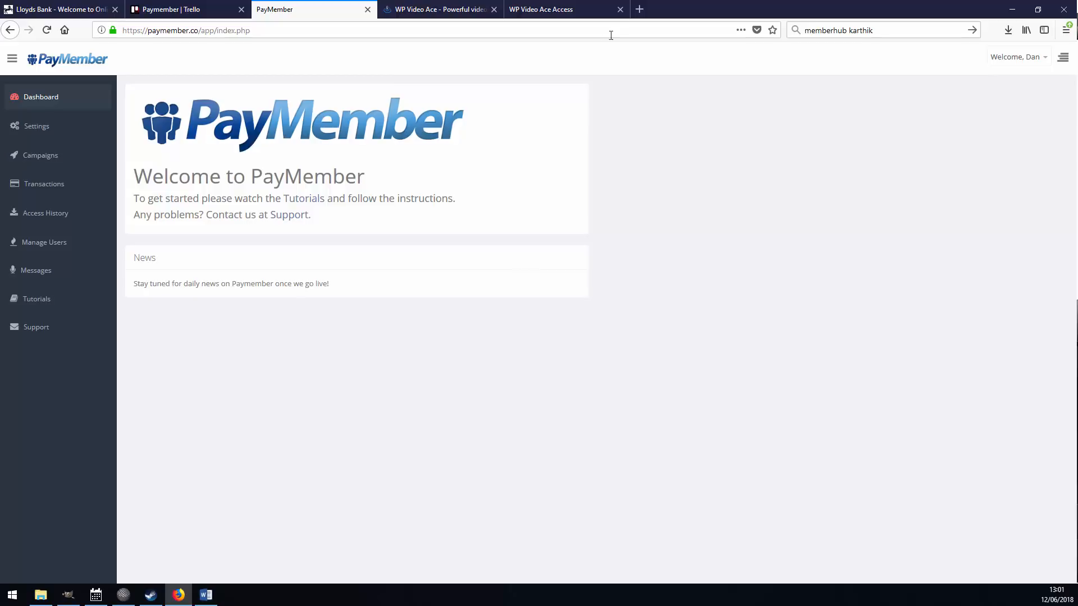
Switch to the WP Video Ace Access tab to view the members-area page with its plugin ZIP link.
left_click(580, 12)
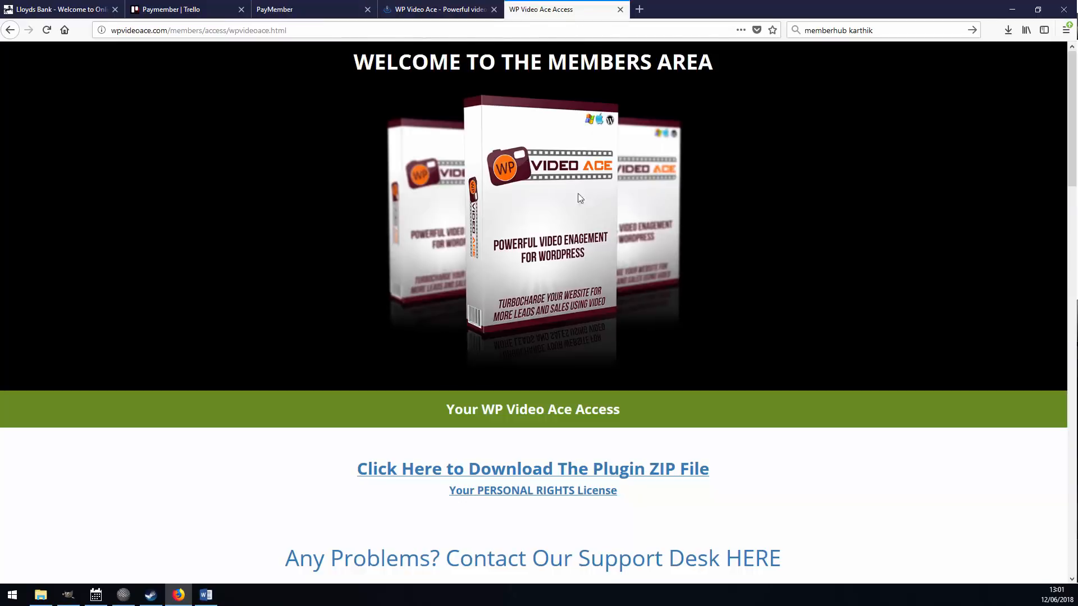
Look over the WP Video Ace members-area page and its web address.
scroll(283, 259, "down", 15)
scroll(274, 275, "down", 5)
scroll(265, 281, "up", 20)
key("ctrl+l")
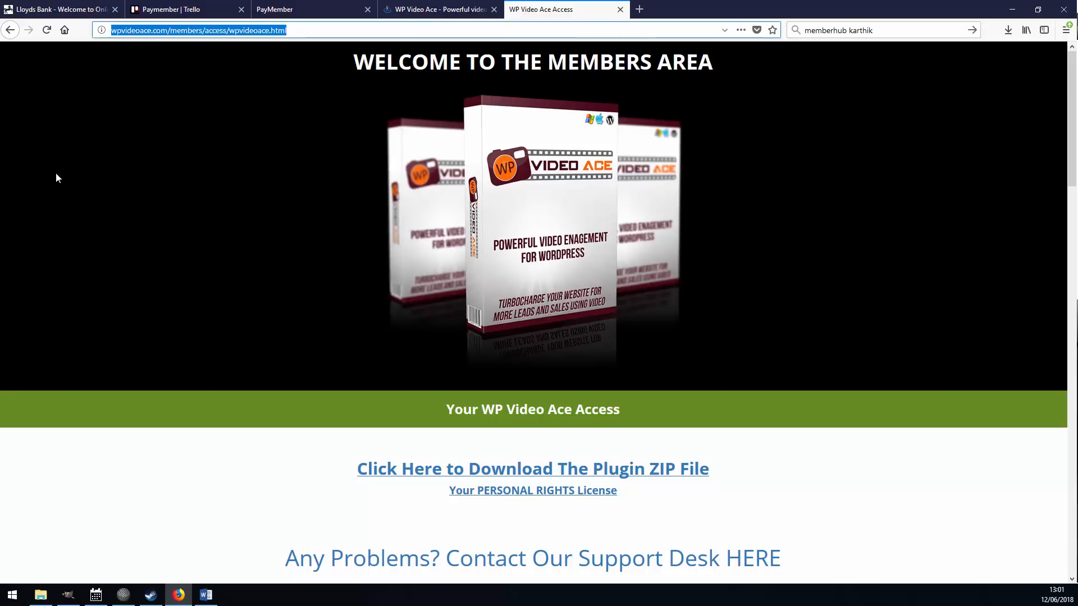
left_click(204, 274)
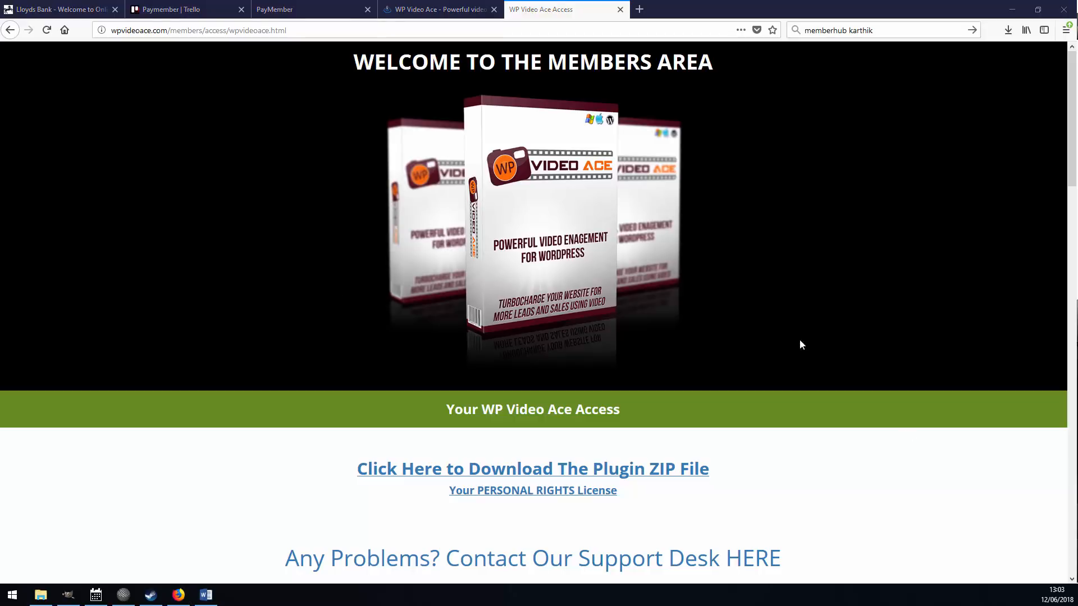
scroll(486, 308, "down", 5)
scroll(484, 311, "up", 5)
left_click_drag(298, 30, 124, 30)
Browse the WP Video Ace sales page down to its Get Started Now offer.
left_click(423, 11)
scroll(225, 256, "down", 7)
scroll(225, 264, "down", 9)
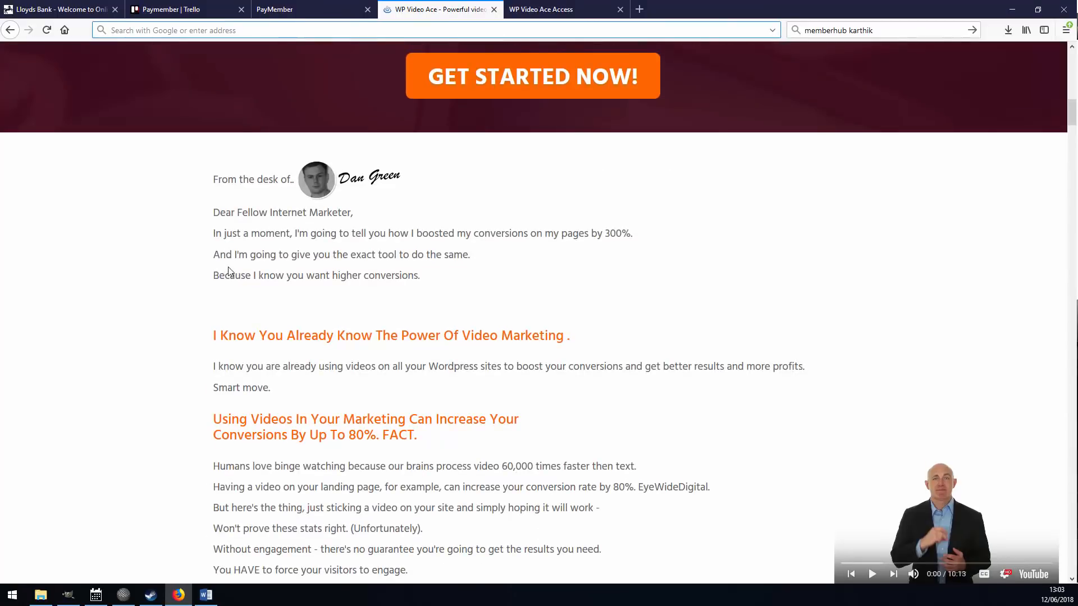
scroll(286, 156, "up", 8)
scroll(445, 330, "down", 5)
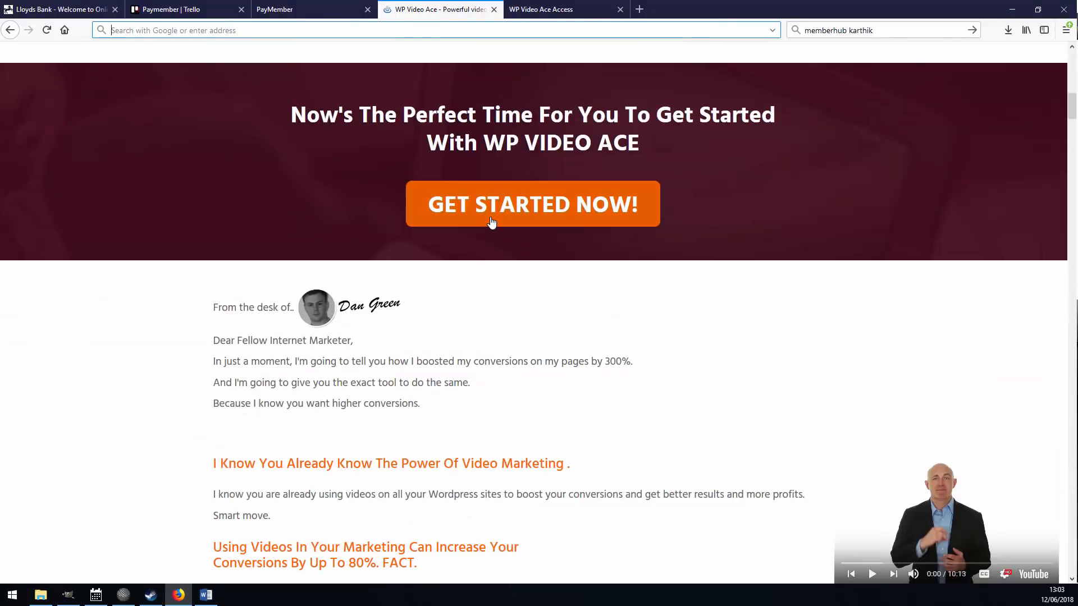
left_click(479, 214)
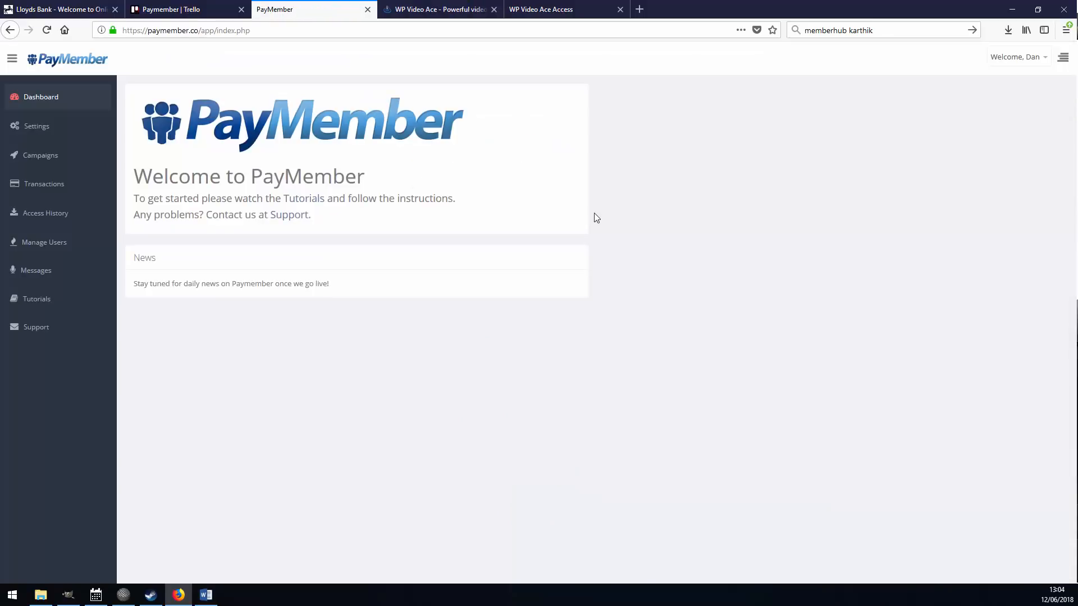
Add a new campaign named 'WP Video Ace'.
left_click(55, 164)
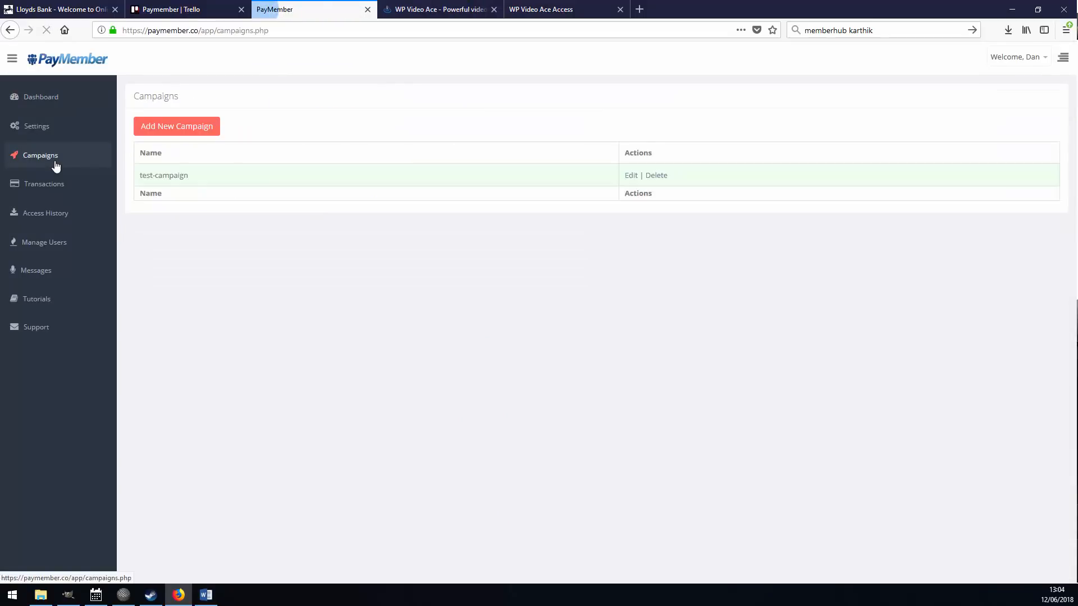
left_click(193, 131)
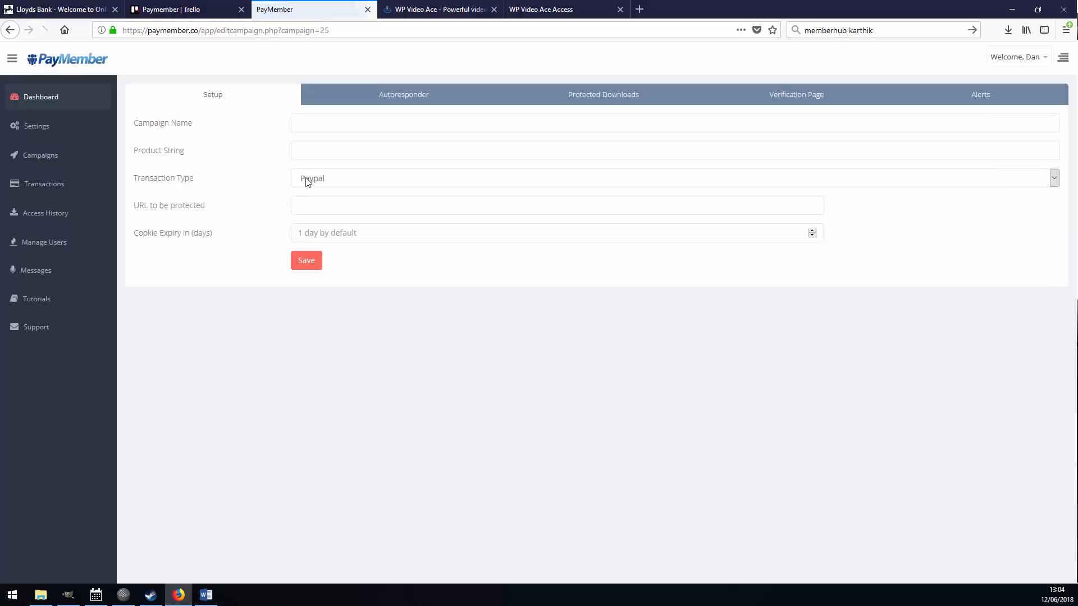
left_click(353, 124)
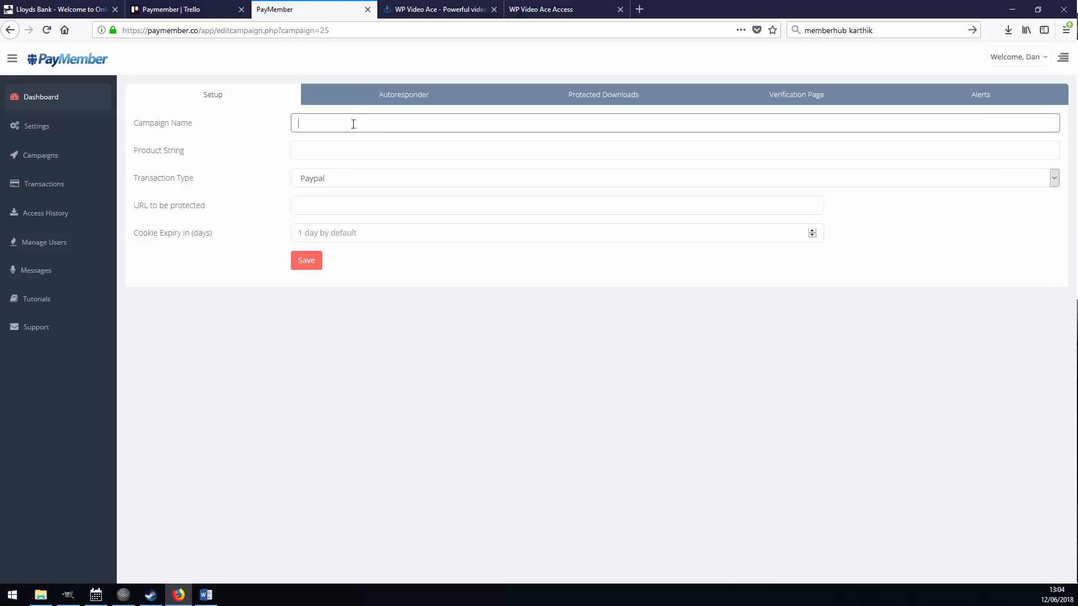
type("WP V")
left_click(347, 147)
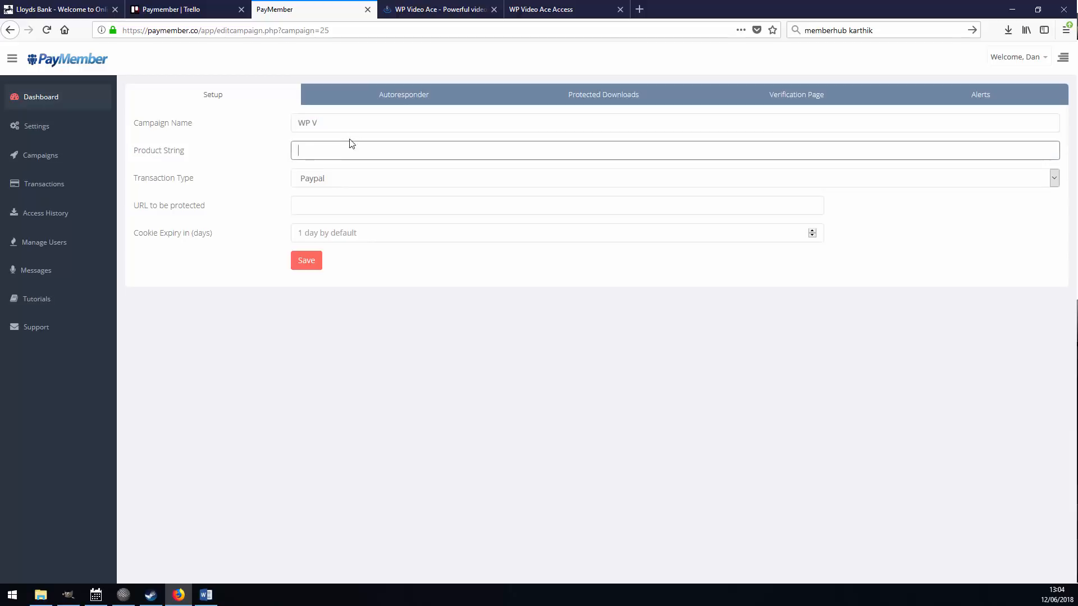
left_click(341, 121)
type("id")
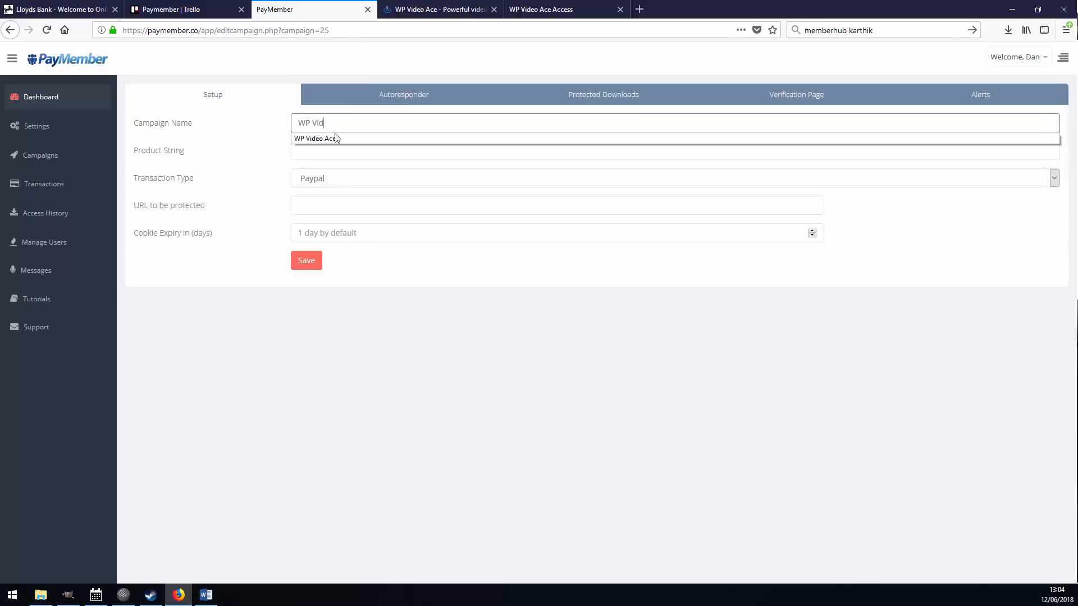
left_click(335, 136)
Check the sales and members-area tabs before returning to the campaign form.
left_click(455, 4)
left_click(308, 9)
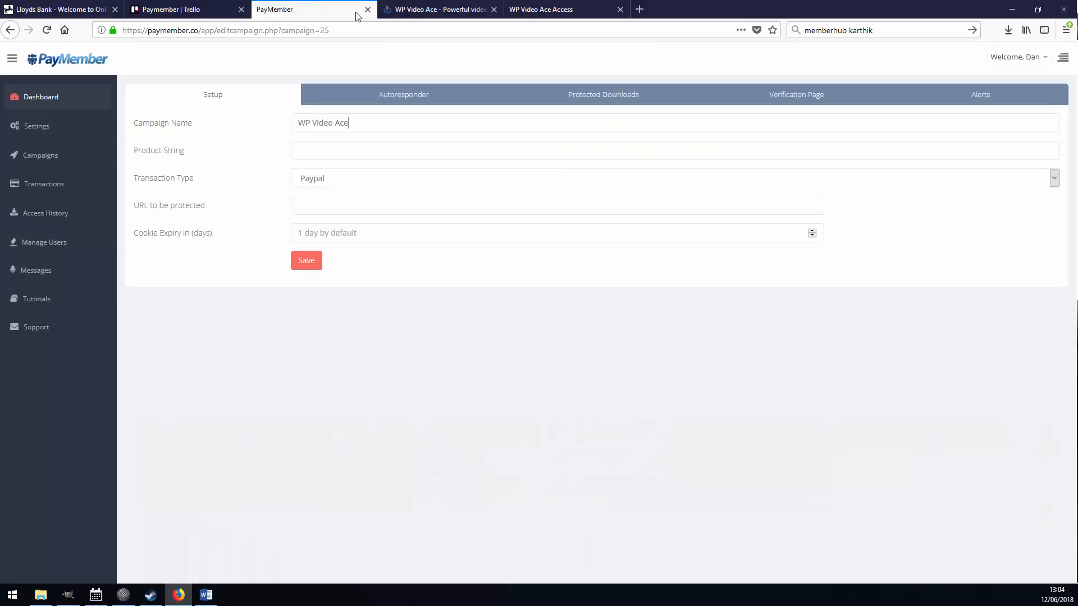
left_click(555, 9)
left_click(310, 7)
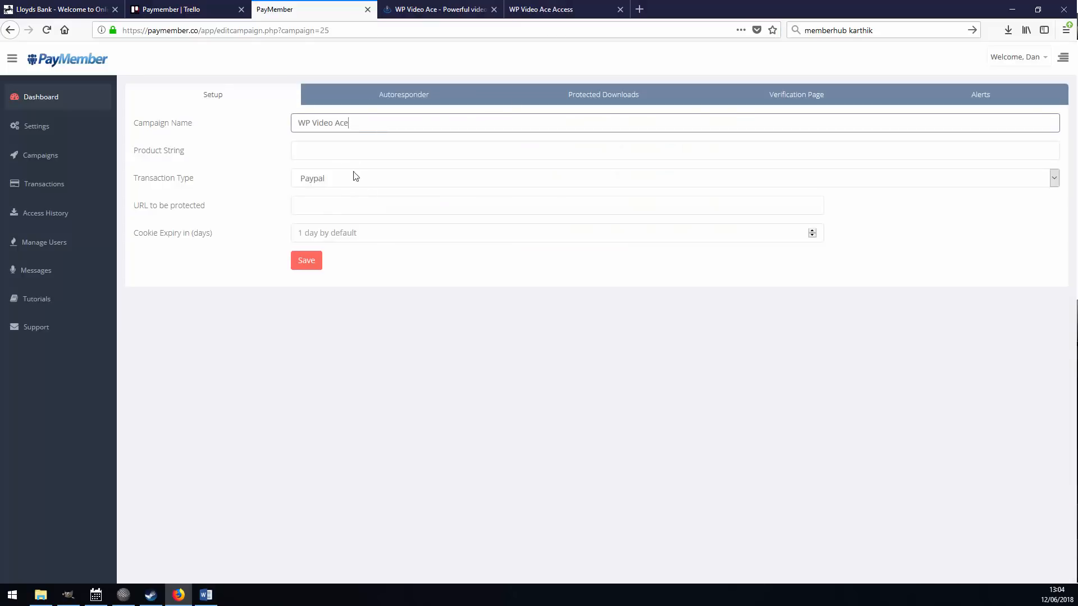
left_click(422, 8)
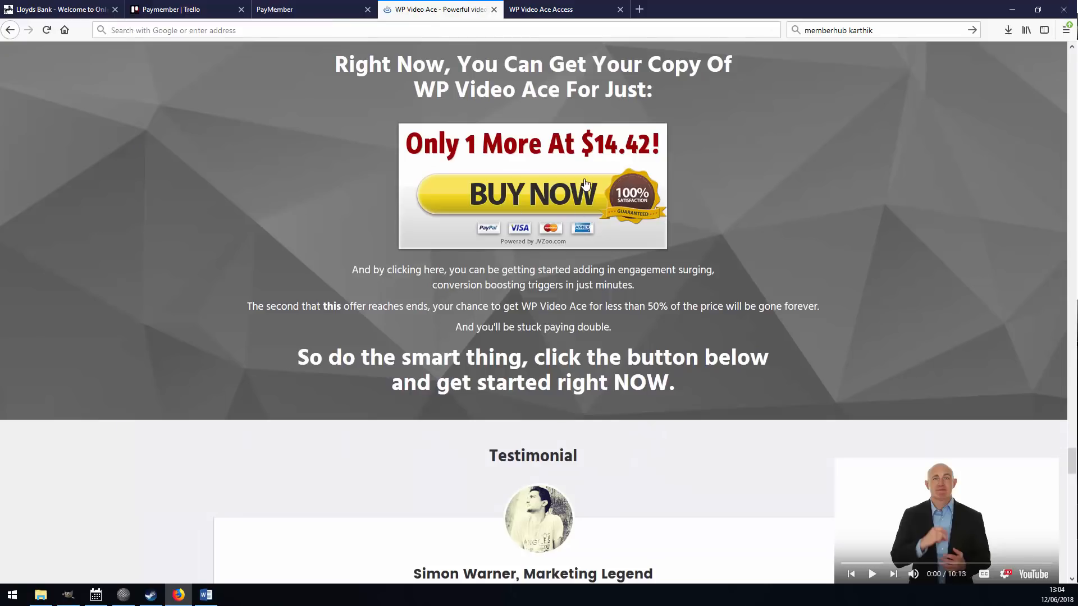
scroll(422, 281, "up", 2)
scroll(422, 195, "down", 6)
scroll(423, 200, "up", 5)
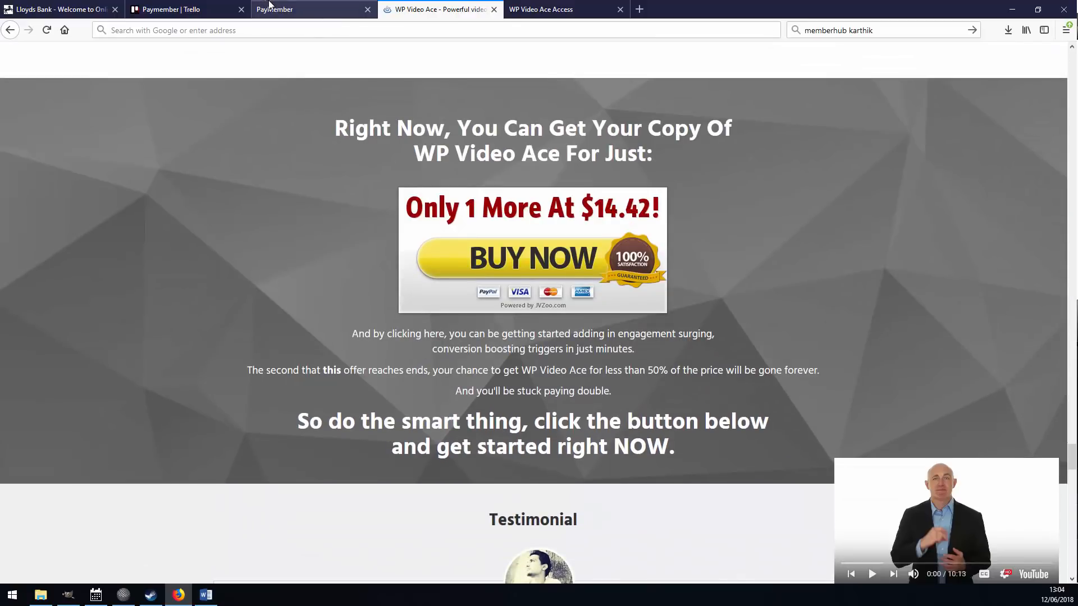
left_click(308, 9)
Set the campaign's Transaction Type to JVZoo.
left_click(315, 147)
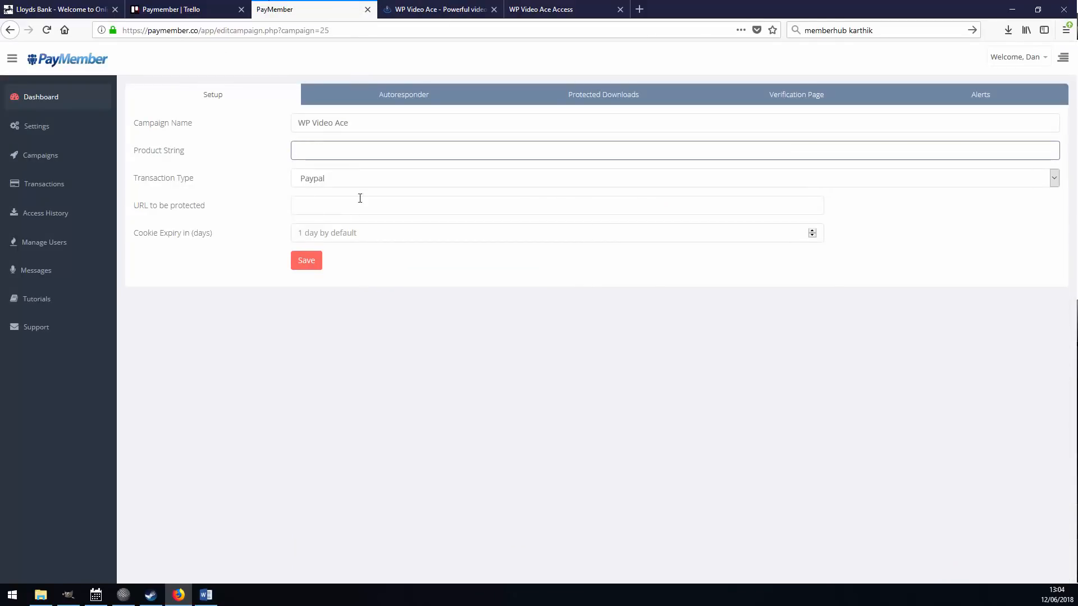
left_click(347, 177)
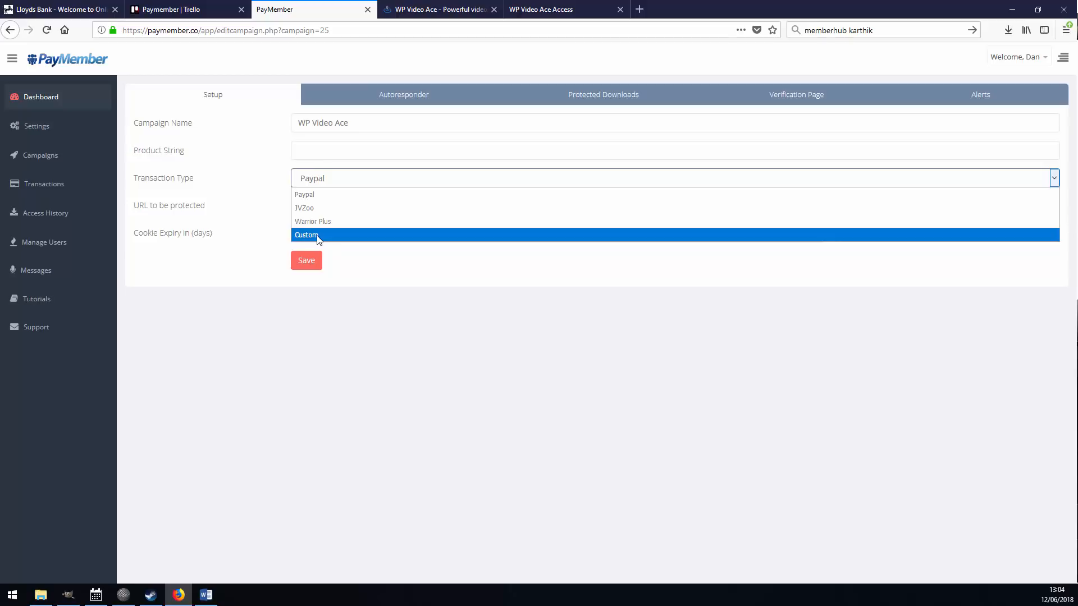
left_click(309, 209)
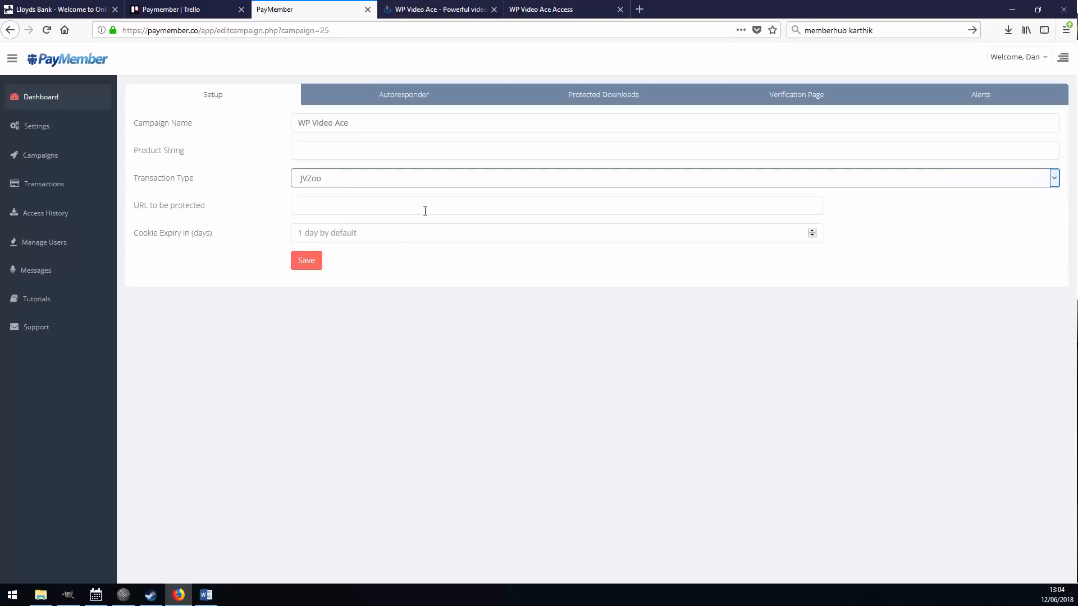
left_click(341, 152)
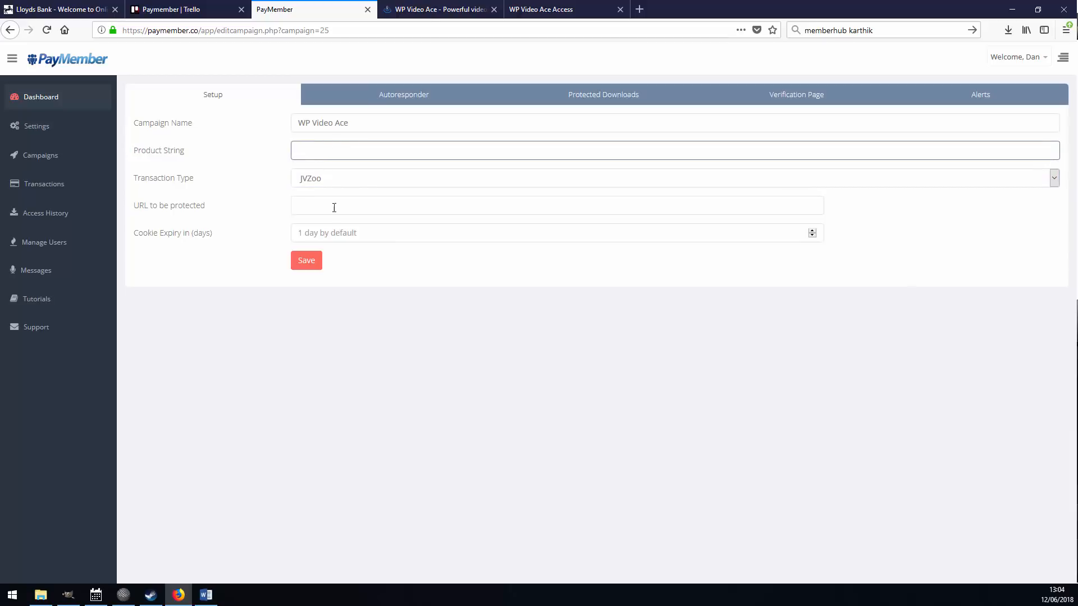
left_click(539, 9)
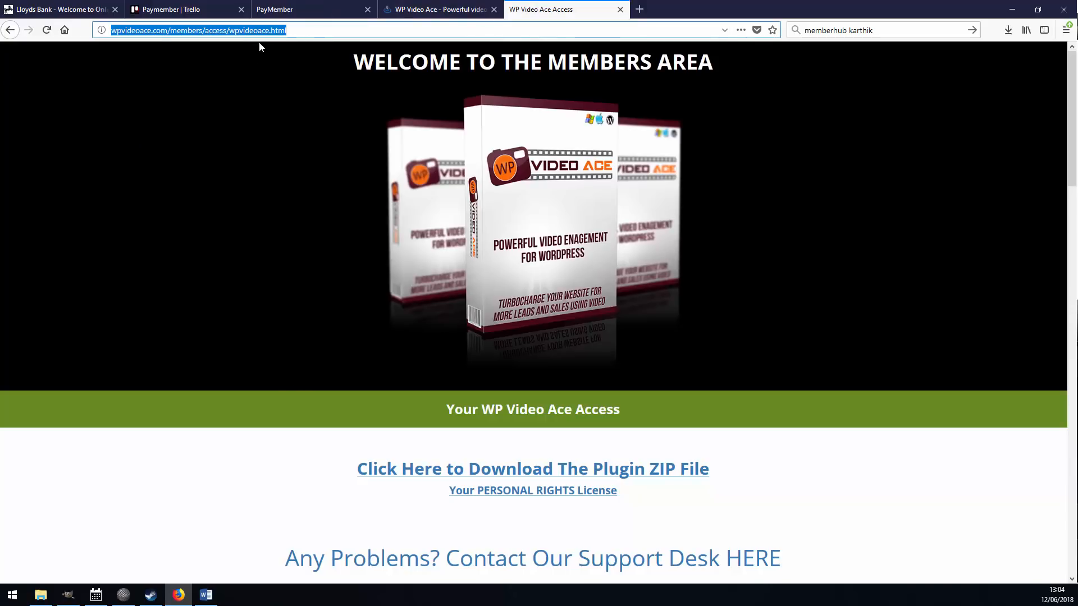
left_click_drag(287, 30, 111, 30)
right_click(156, 32)
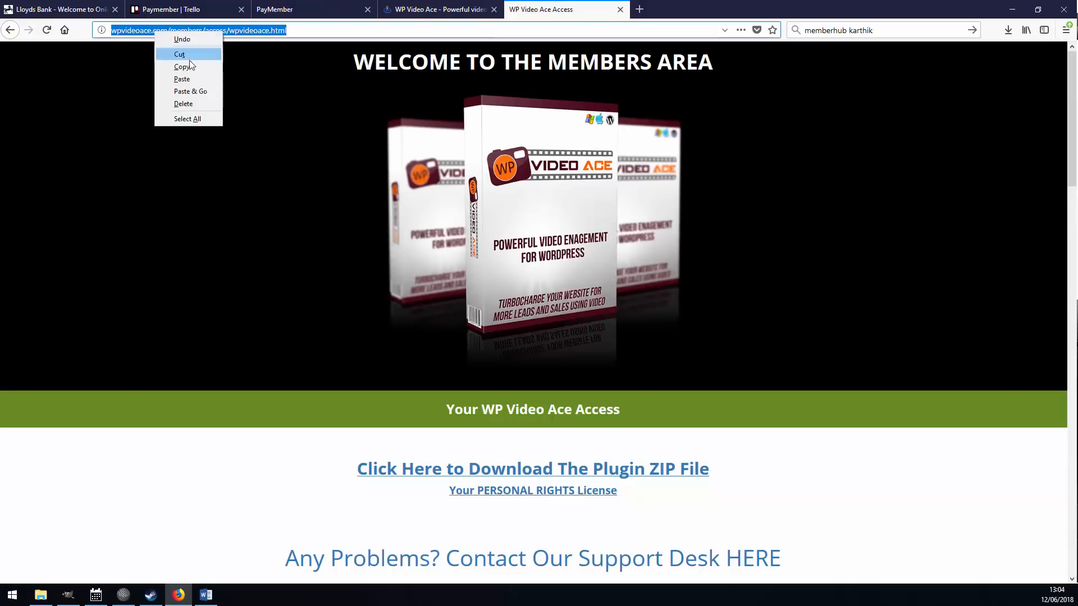
left_click(190, 66)
left_click(274, 9)
left_click(325, 206)
right_click(326, 206)
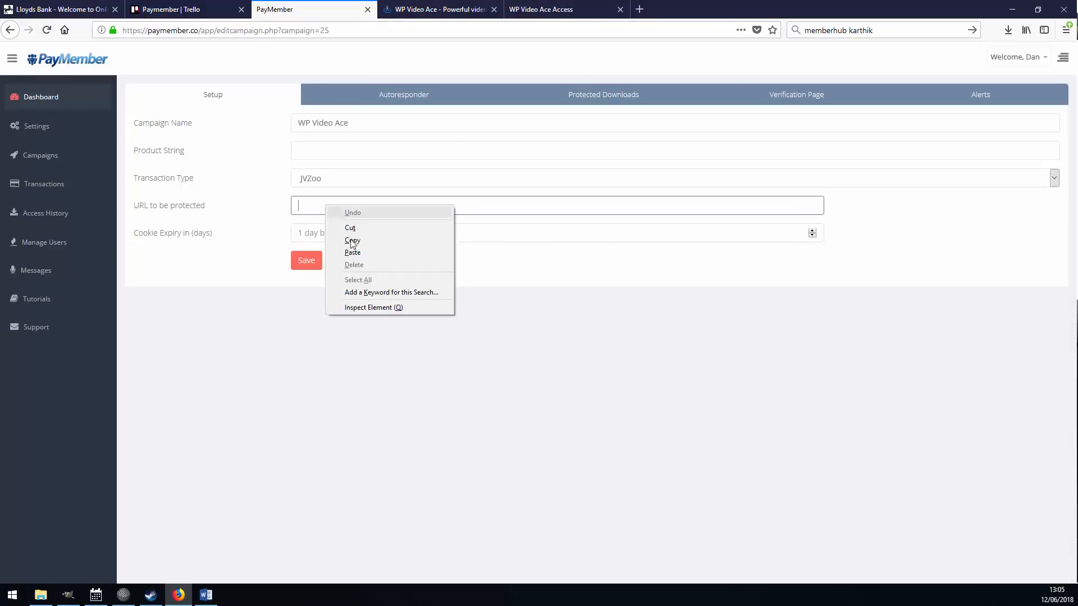
left_click(366, 250)
left_click(359, 240)
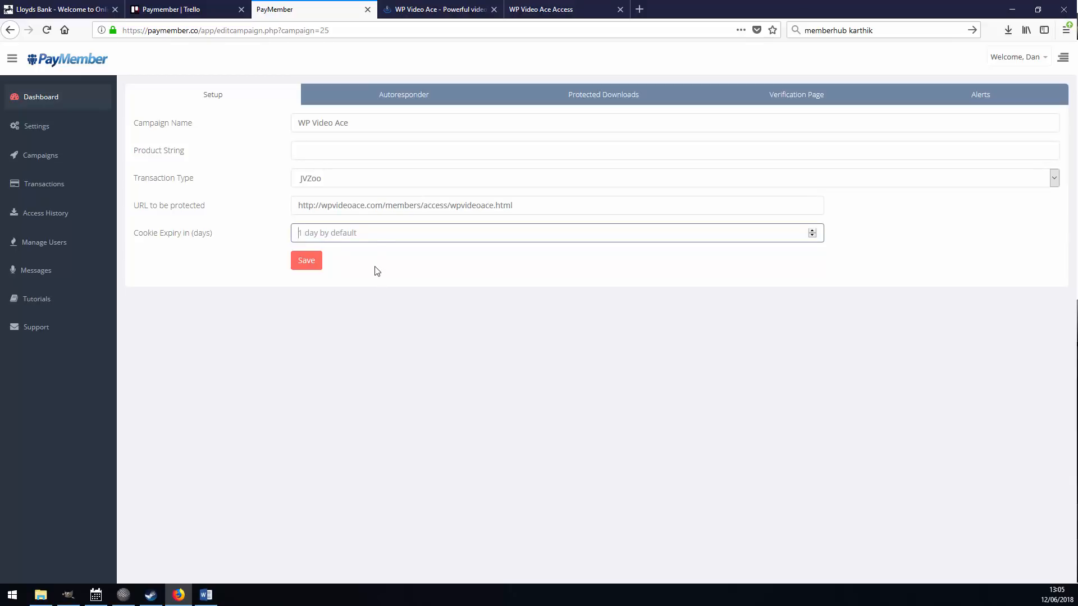
Enter Product String 'WP Video Ace' and save the campaign.
left_click(376, 150)
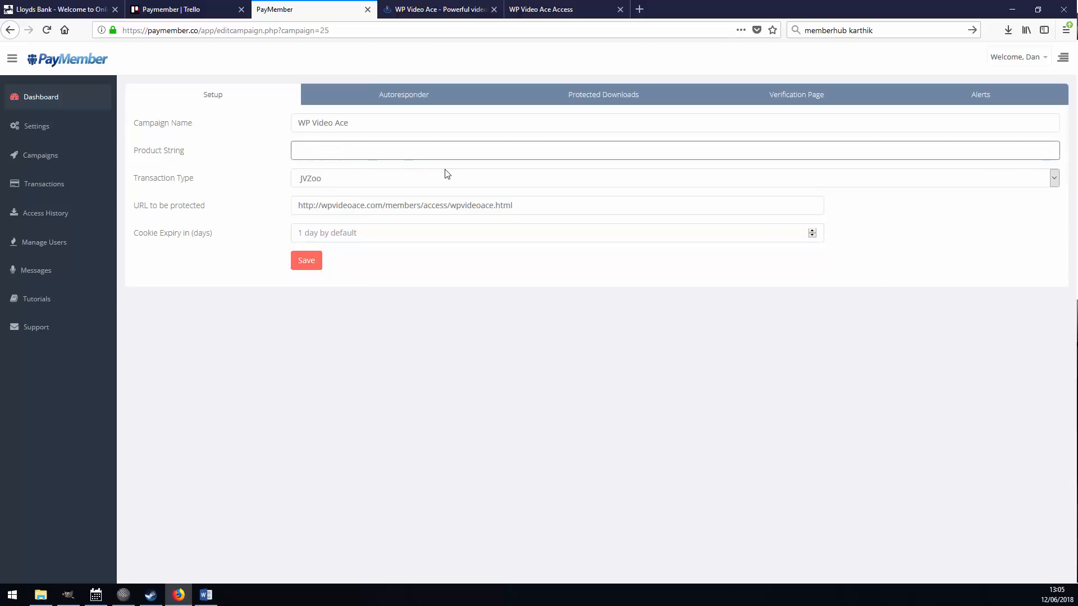
type("WP Video ")
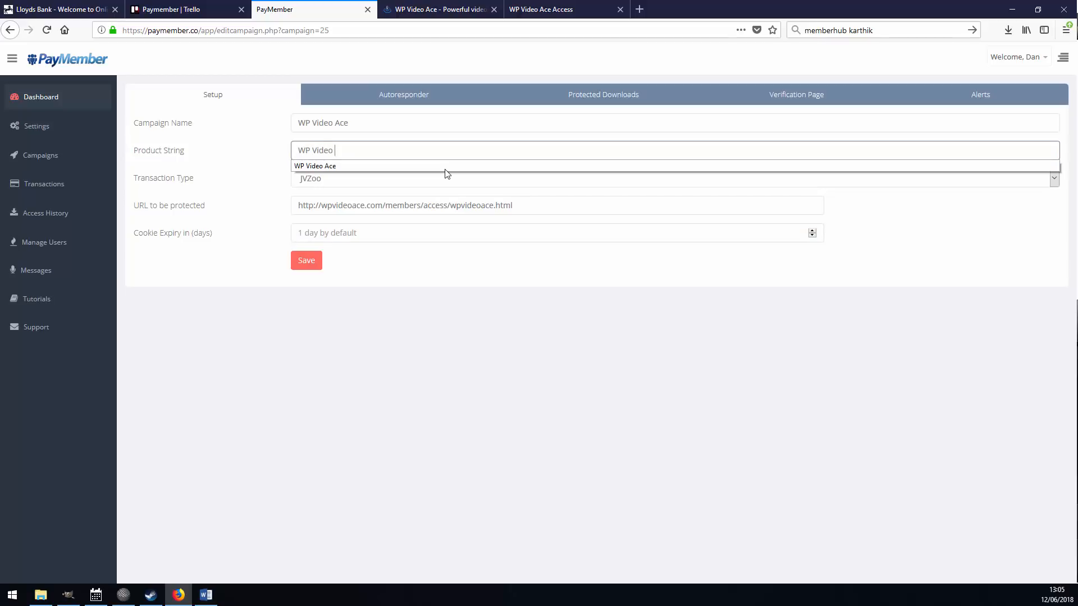
type("Ace")
left_click(395, 421)
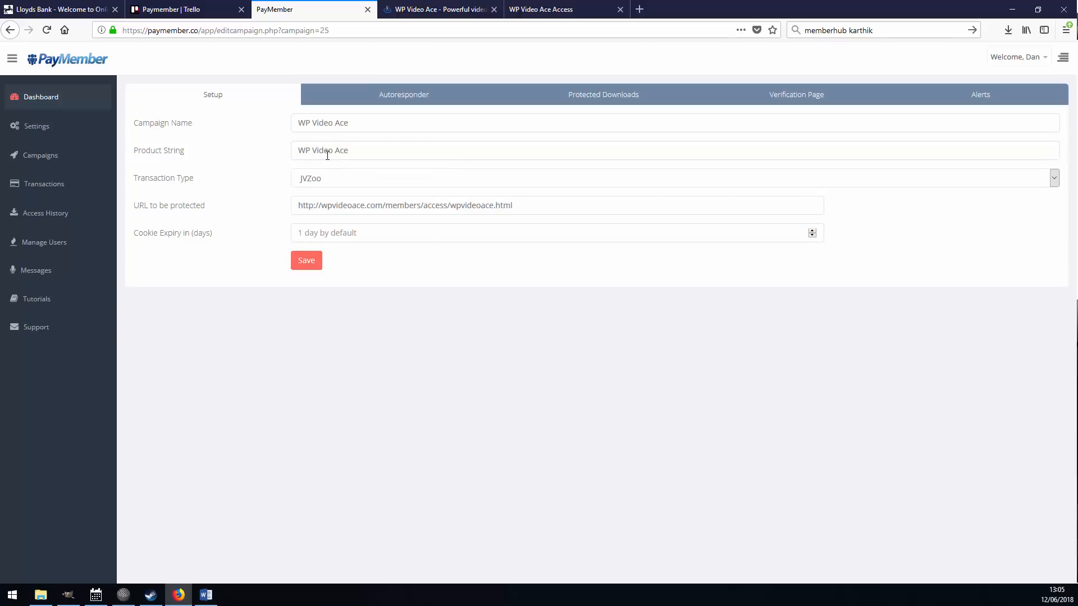
left_click(307, 261)
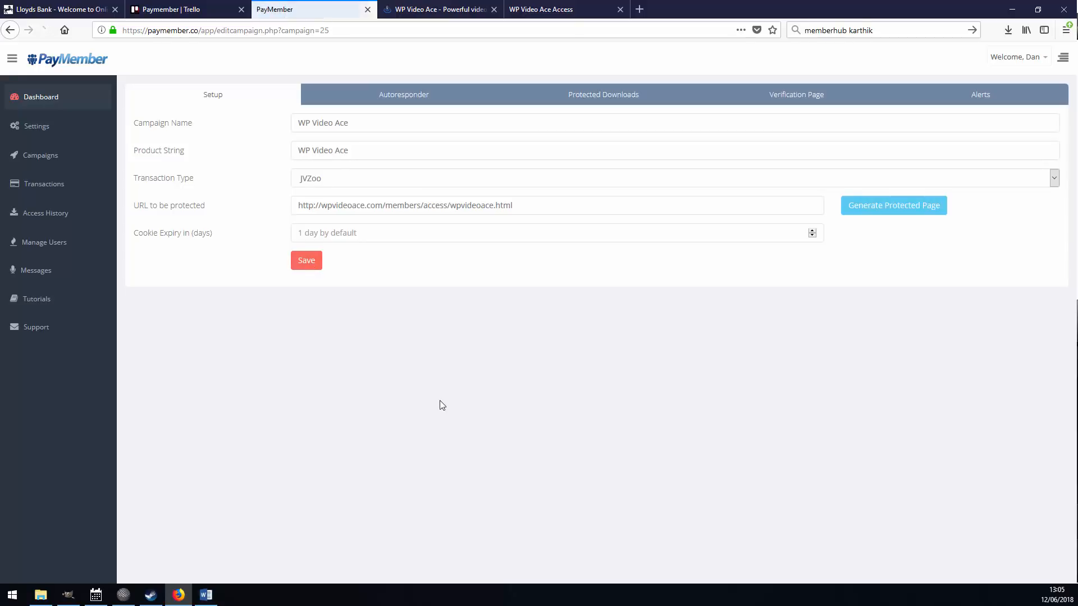
Generate the protected page URL and embed codes, then select the protected URL.
left_click(878, 211)
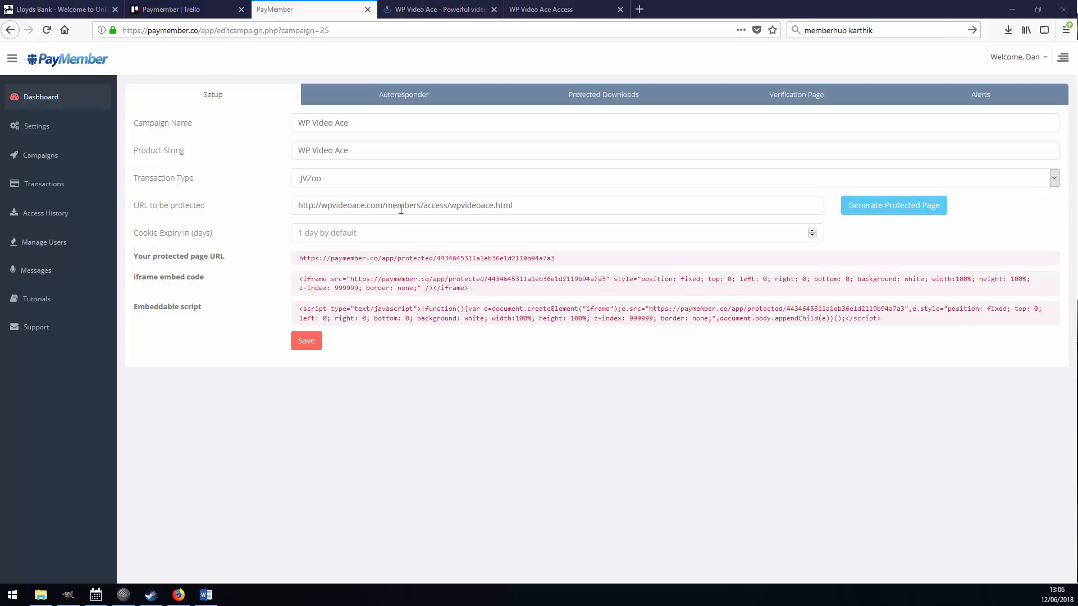
left_click_drag(512, 206, 345, 372)
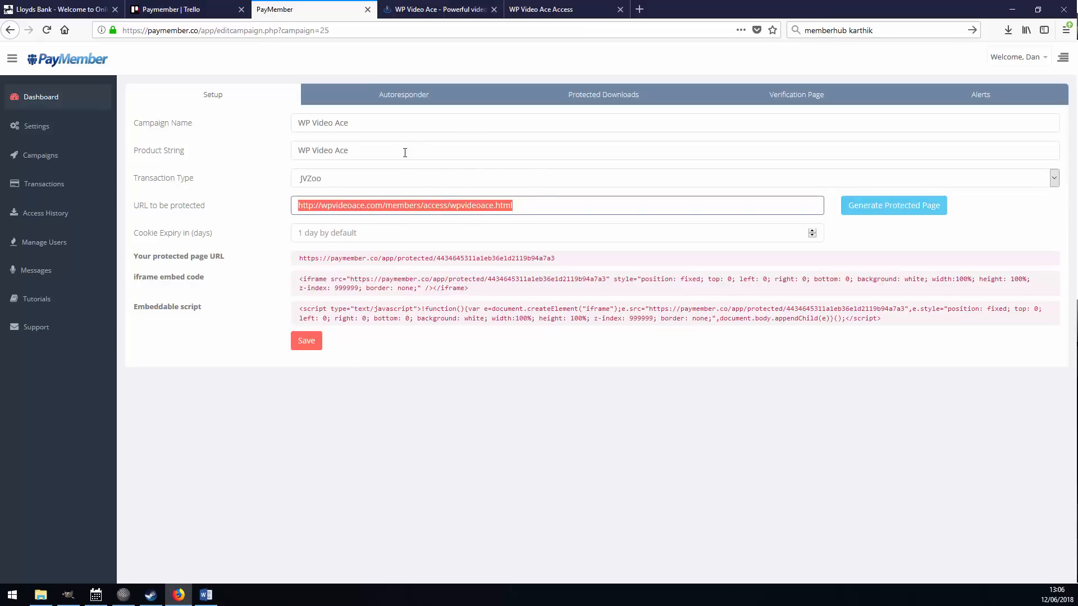
left_click_drag(403, 153, 298, 156)
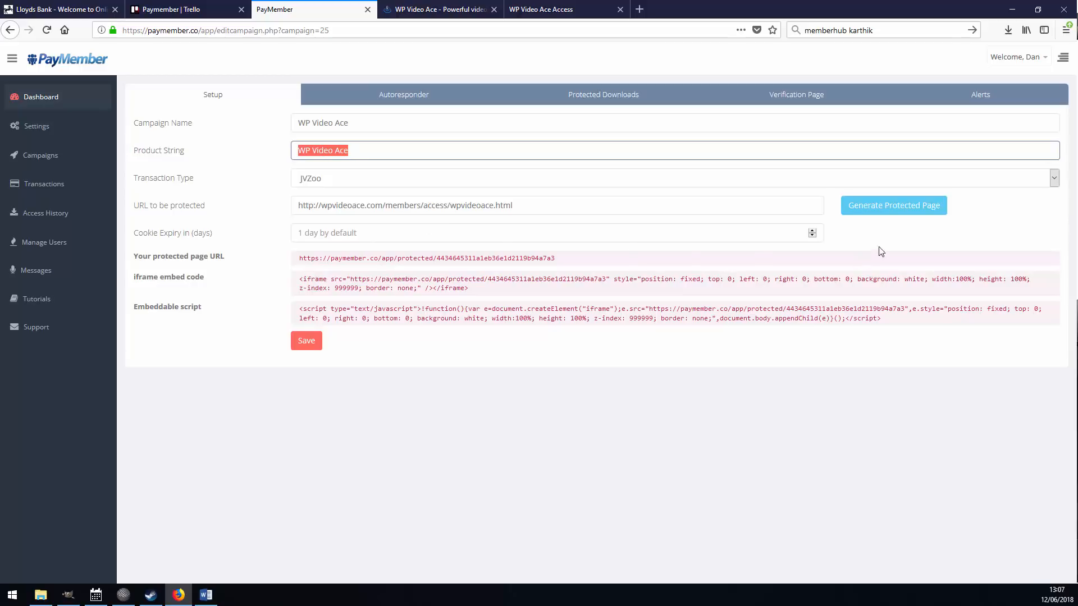
left_click(874, 211)
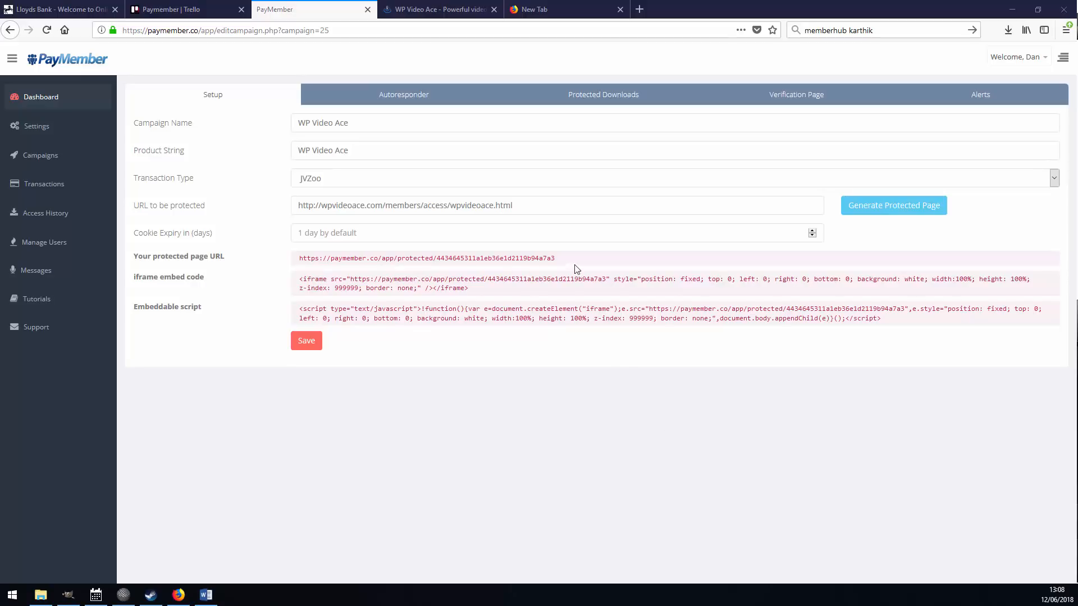
triple_click(325, 260)
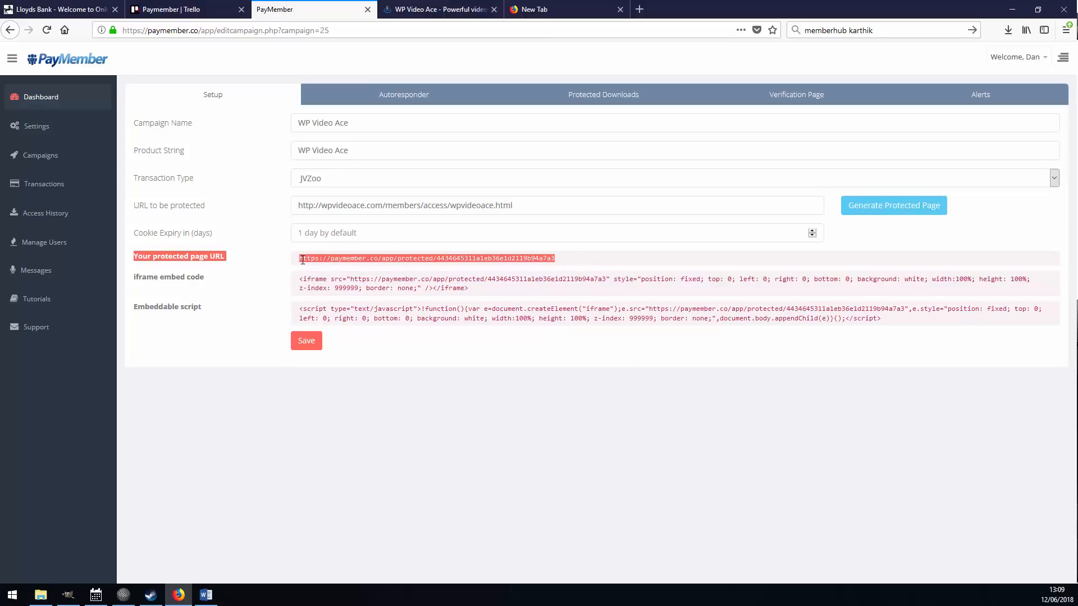
left_click(303, 259)
left_click_drag(323, 258, 555, 261)
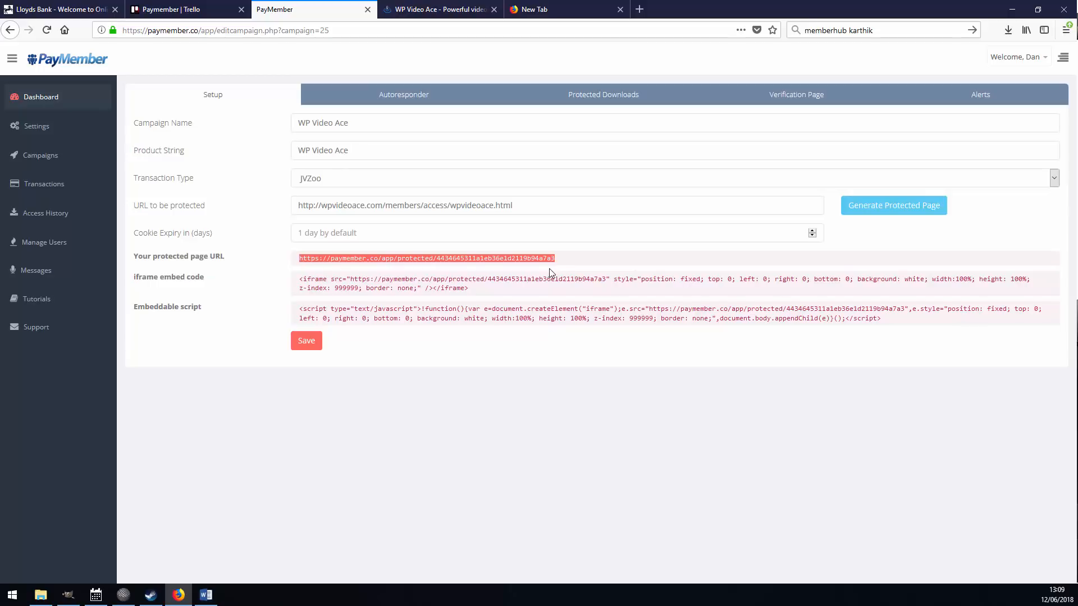
double_click(505, 259)
triple_click(508, 260)
left_click(498, 258)
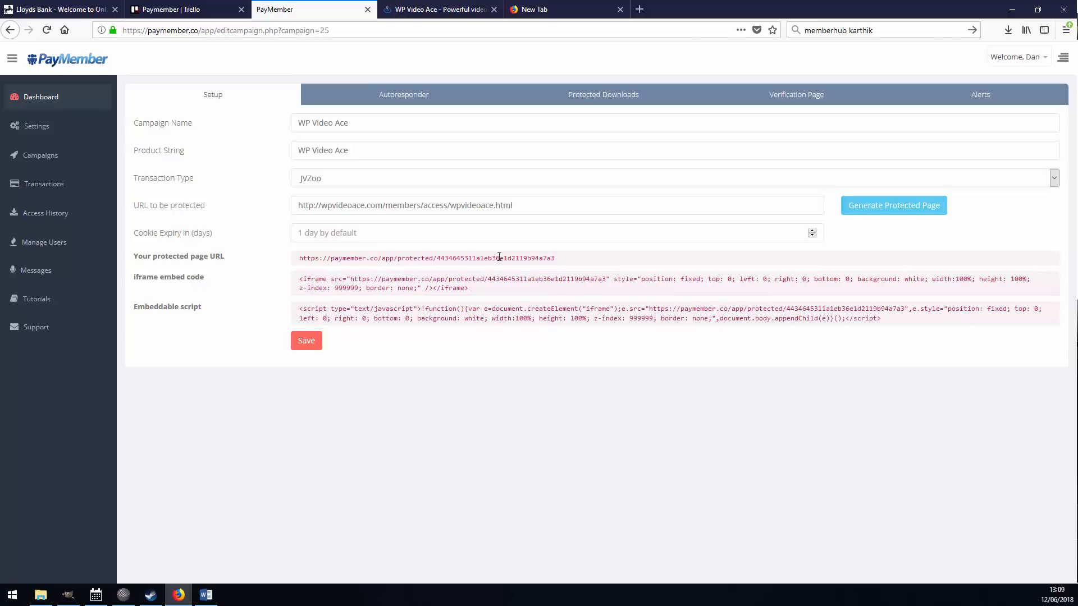
triple_click(321, 263)
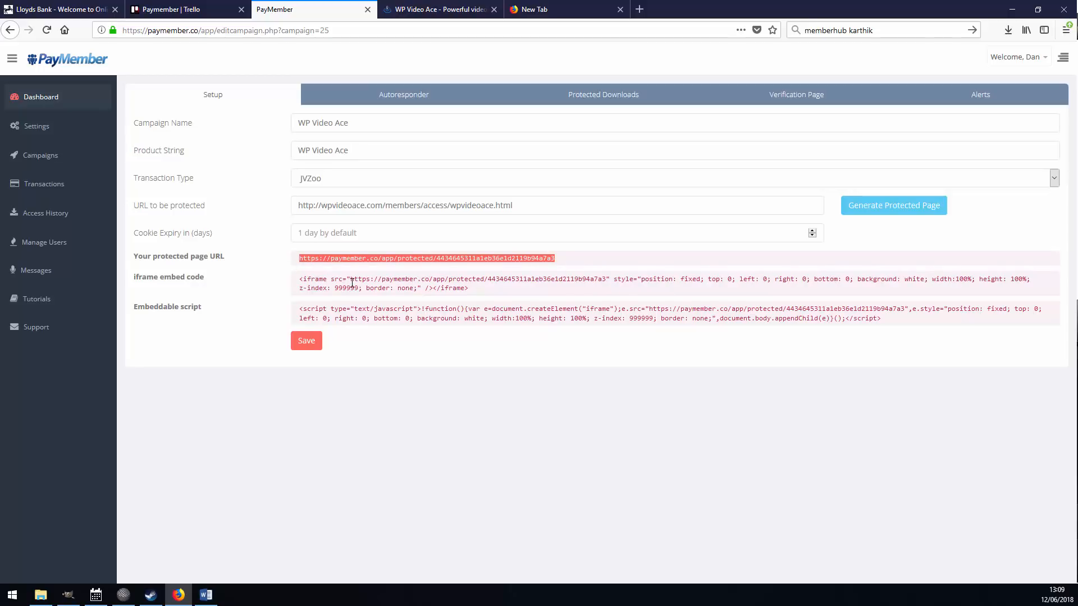
Select the iframe embed code and the embeddable script.
left_click_drag(491, 290, 303, 282)
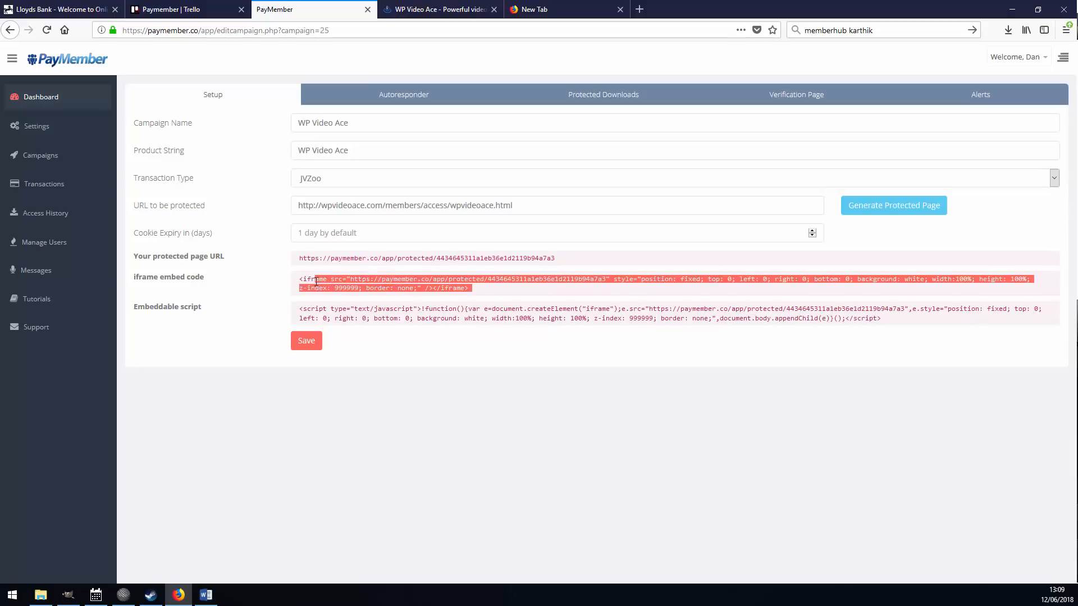
triple_click(304, 282)
left_click(508, 291)
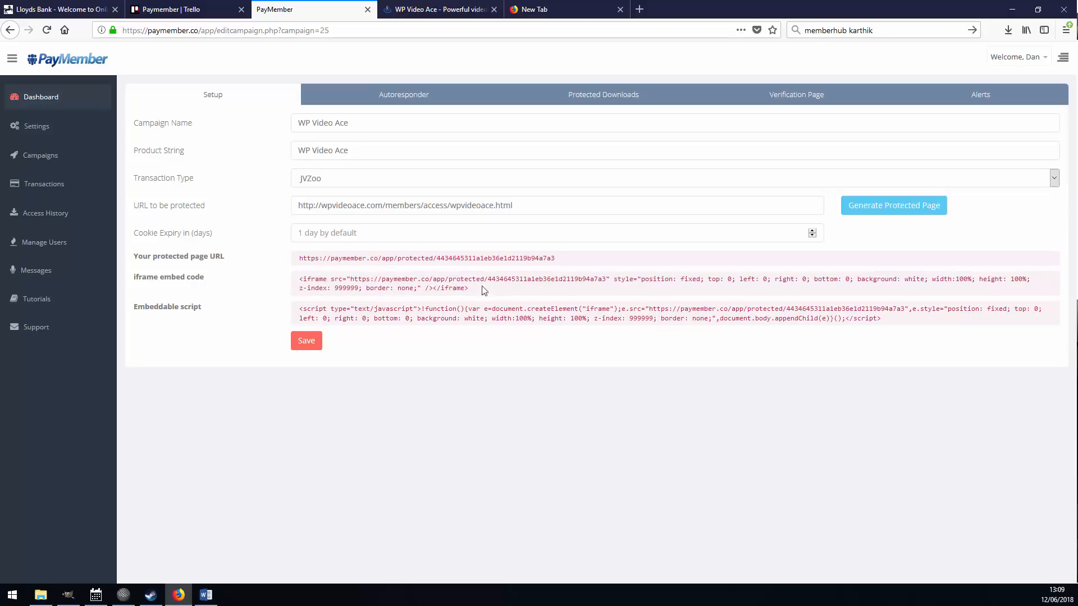
left_click(484, 289)
left_click_drag(881, 319, 292, 309)
Open the protected page URL in a new tab to view its email Verification page.
triple_click(426, 258)
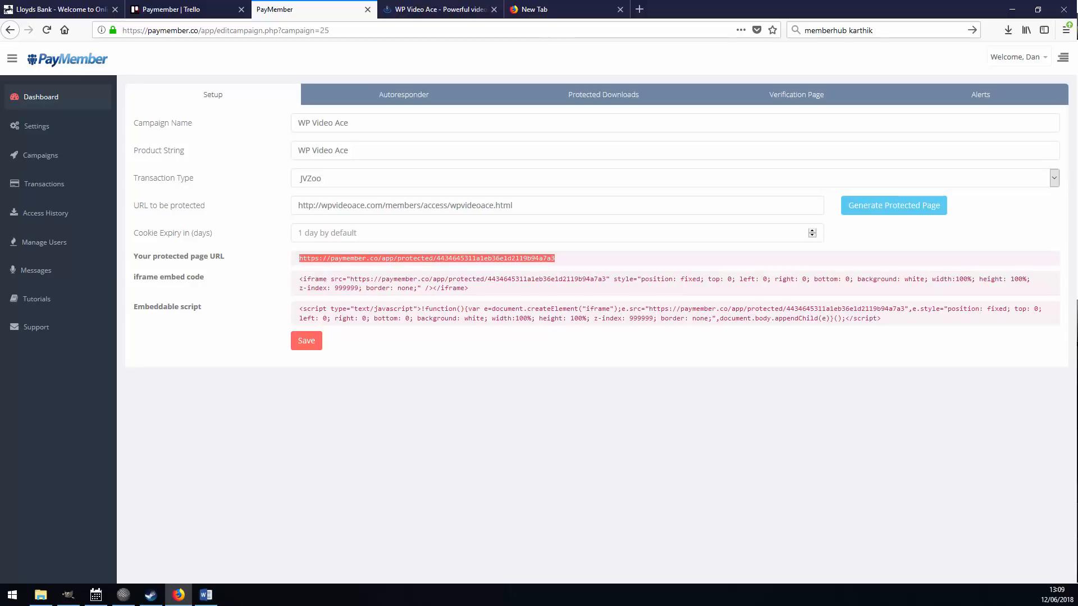
right_click(336, 258)
left_click(382, 280)
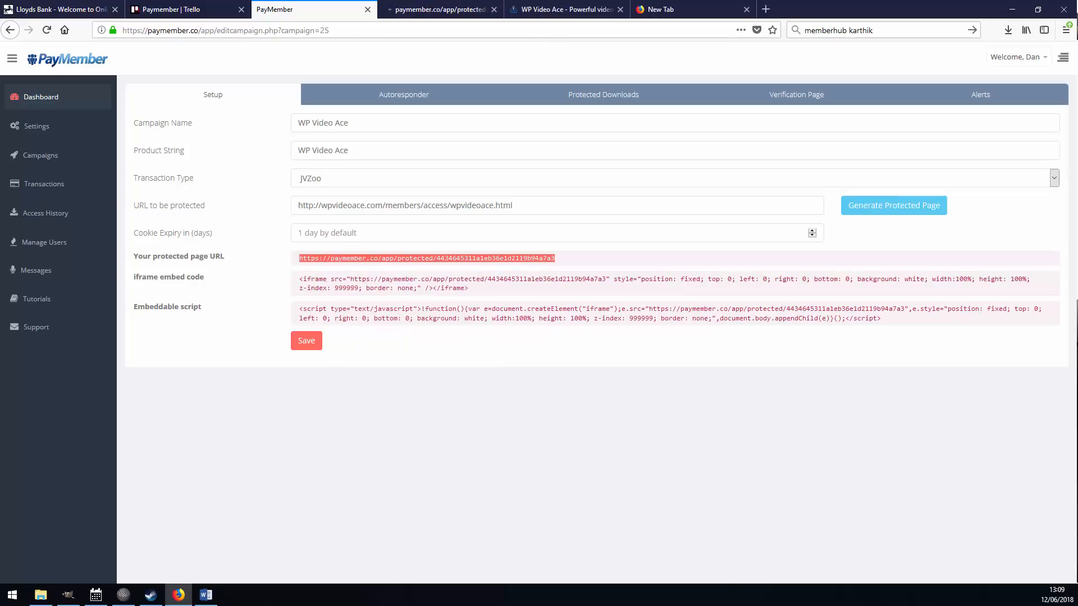
key("ctrl+Tab")
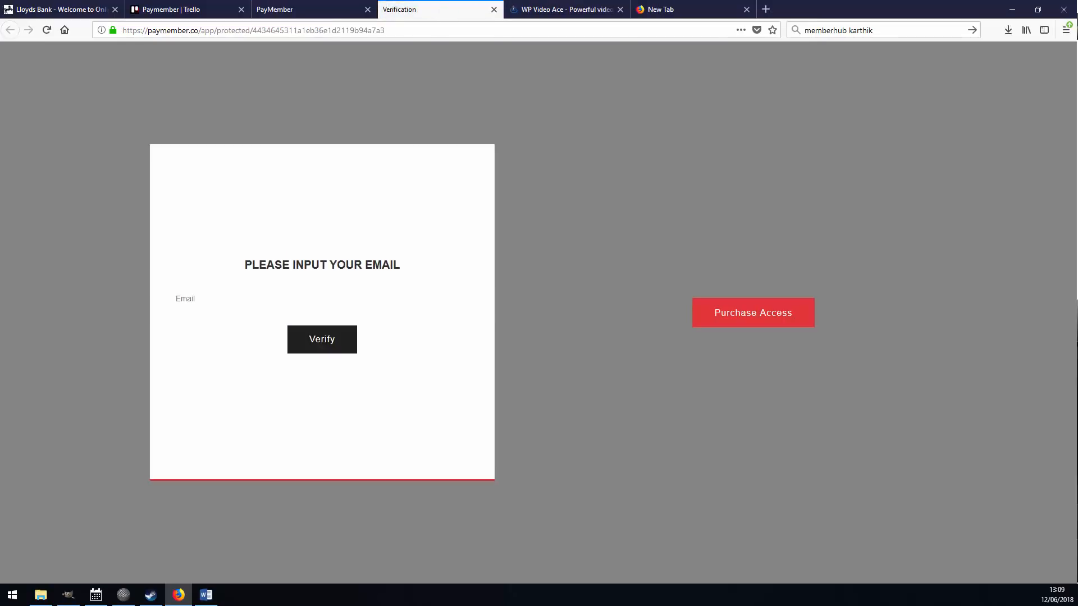
key("ctrl+shift+Tab")
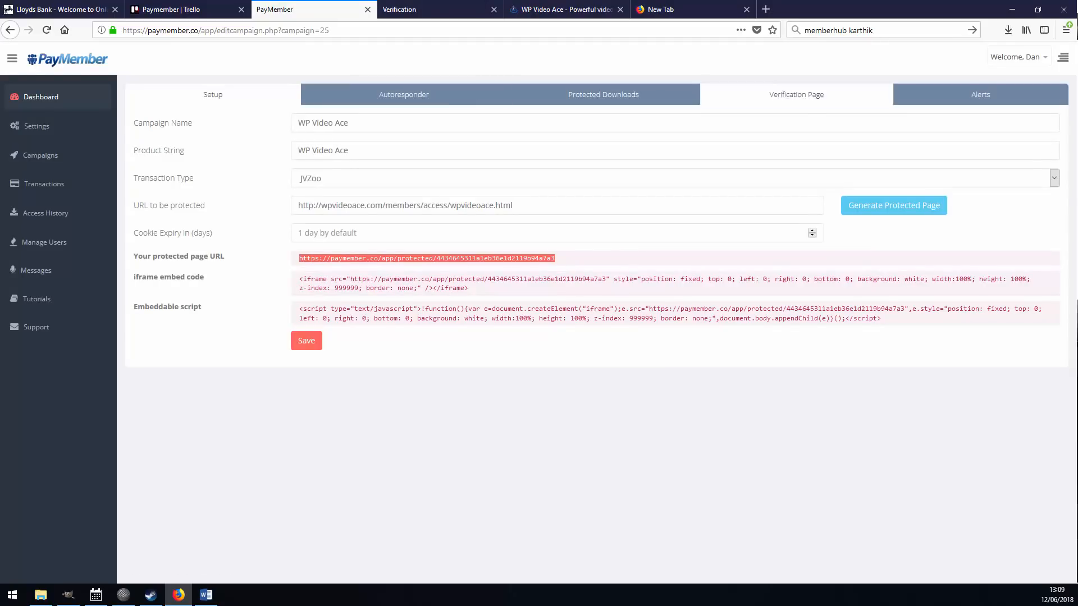
Title the verification page 'Please input your customer email to see content'.
left_click(796, 95)
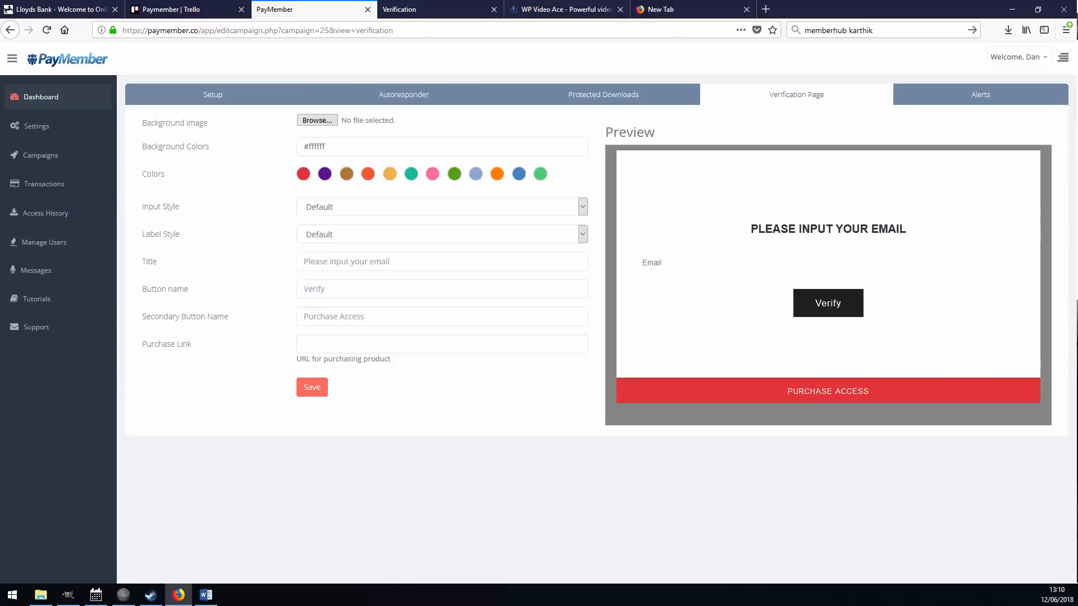
left_click(442, 261)
type("Pl")
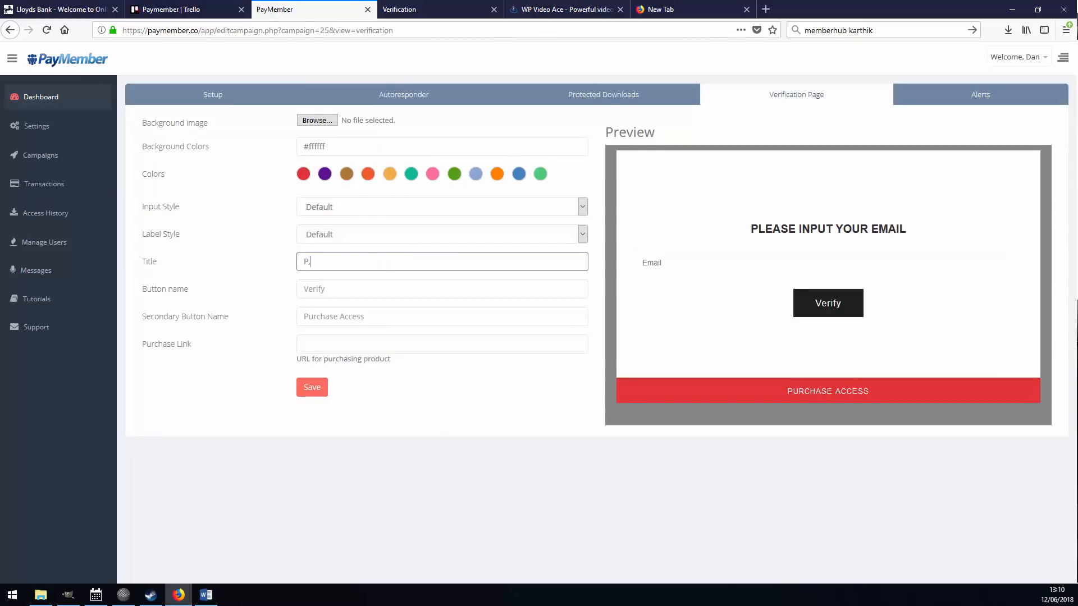
type("ease i")
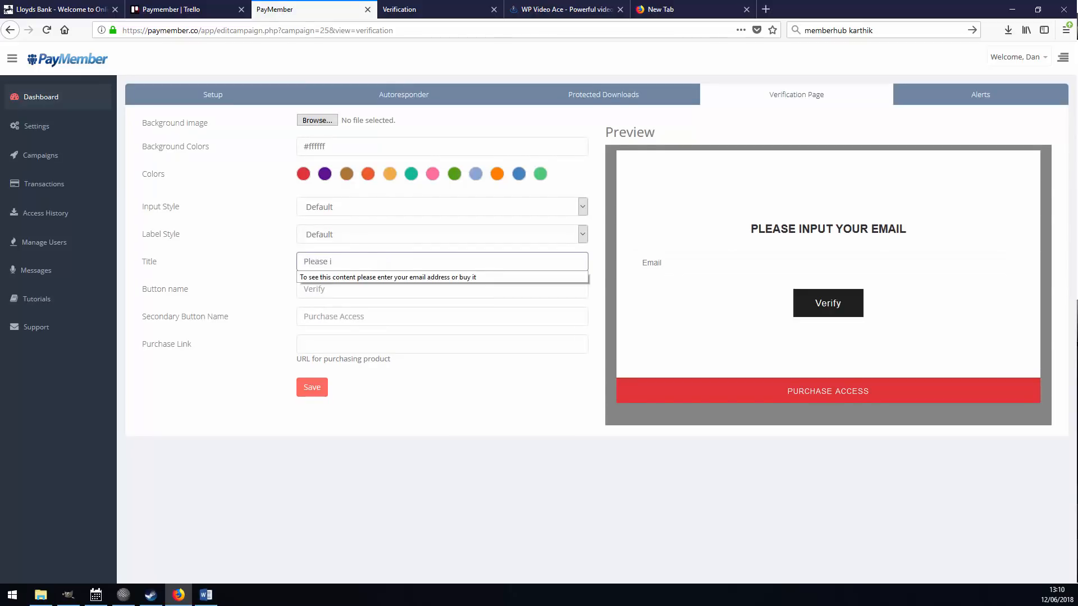
type("nput your ")
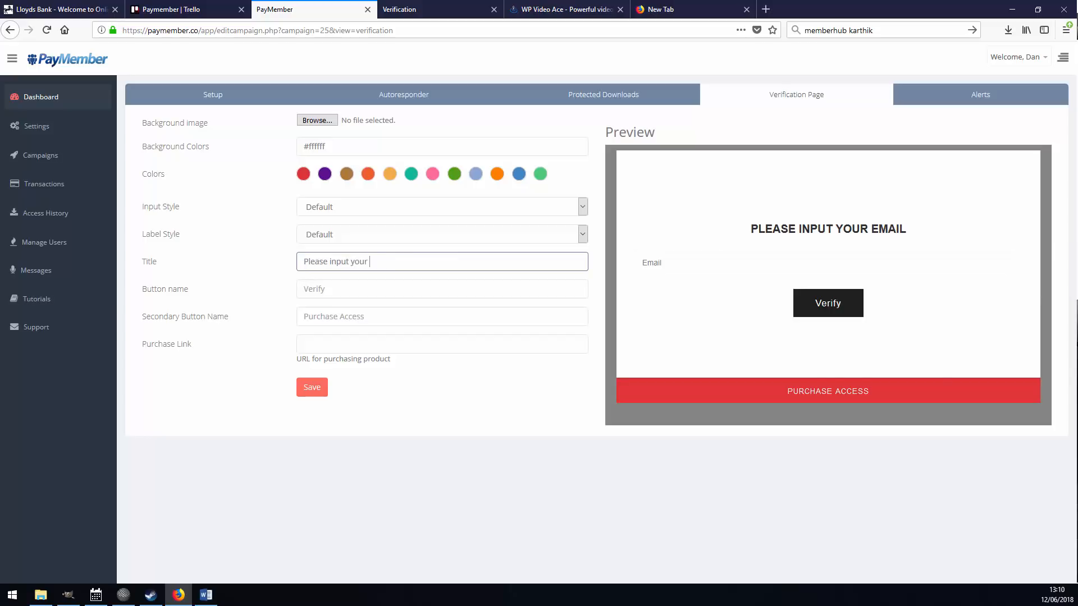
type("customer email to see content")
key("Tab")
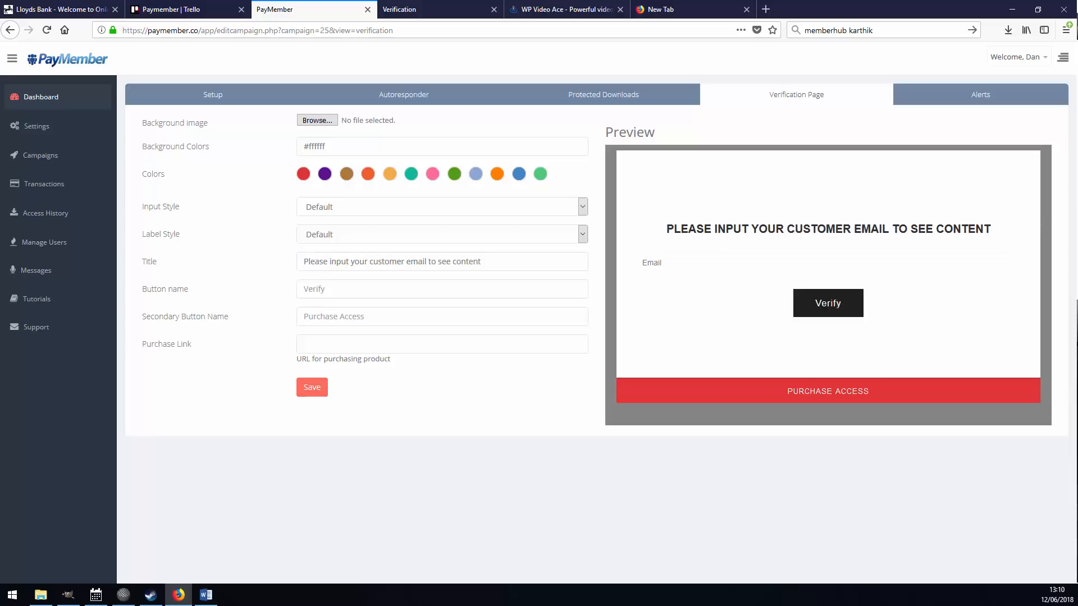
left_click(303, 344)
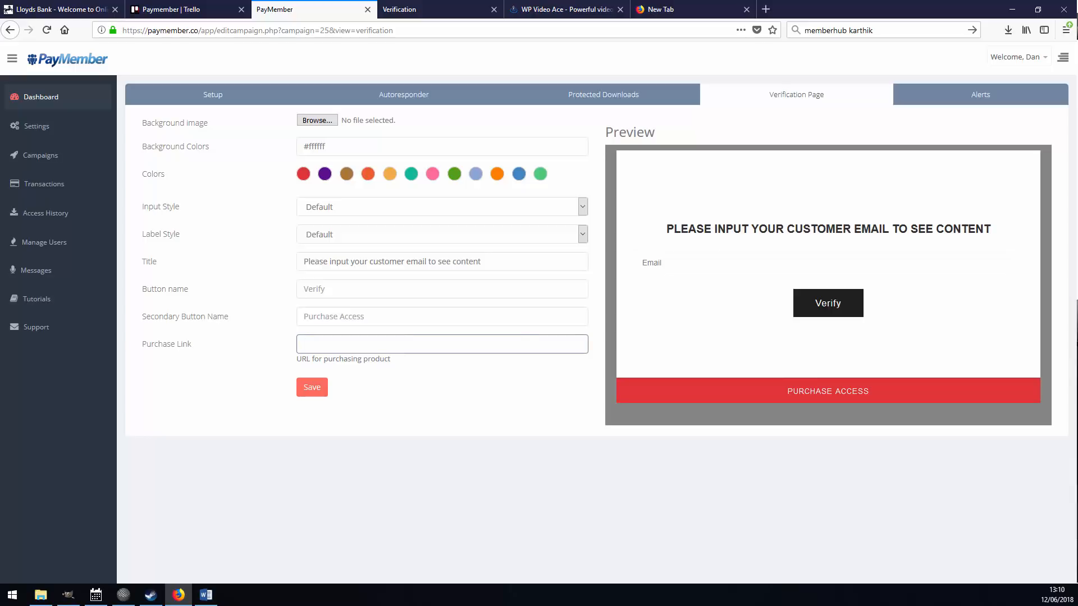
left_click(567, 9)
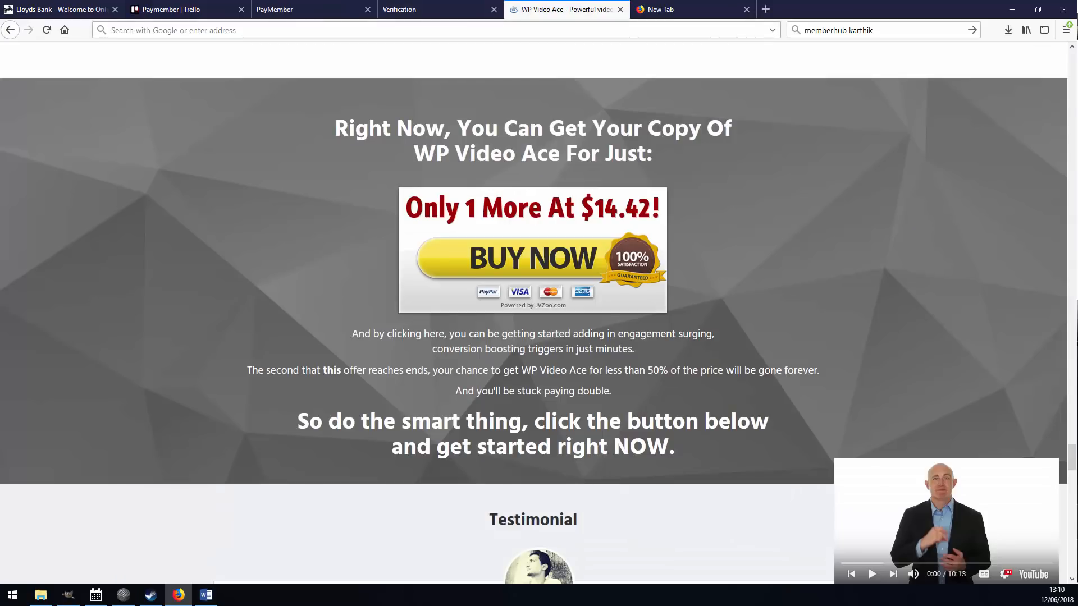
scroll(533, 325, "up", 8)
key("ctrl+l")
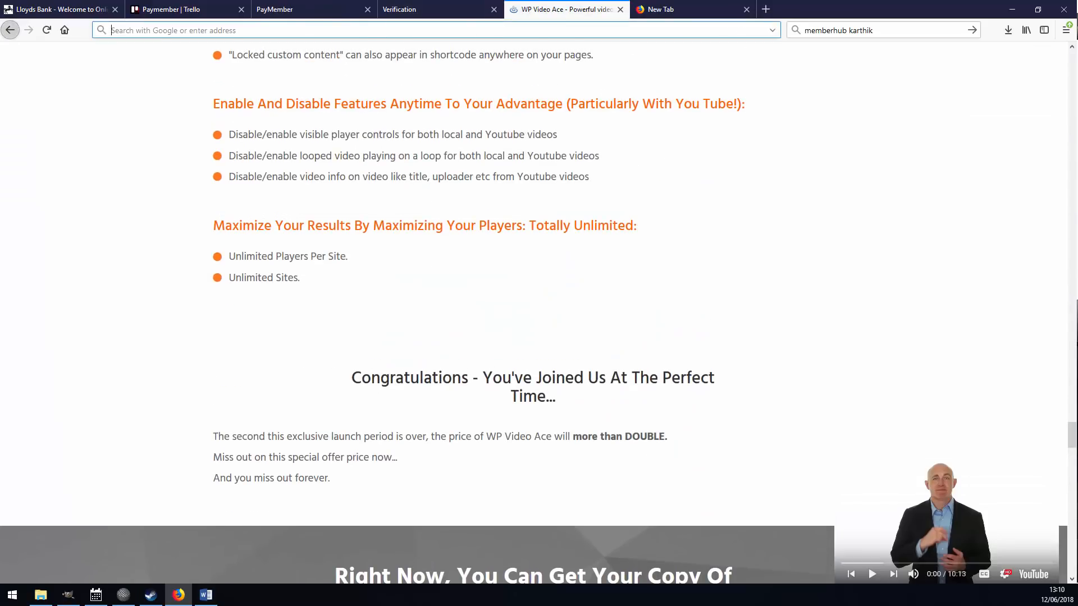
left_click(10, 30)
left_click(28, 31)
key("ctrl+a")
key("ctrl+c")
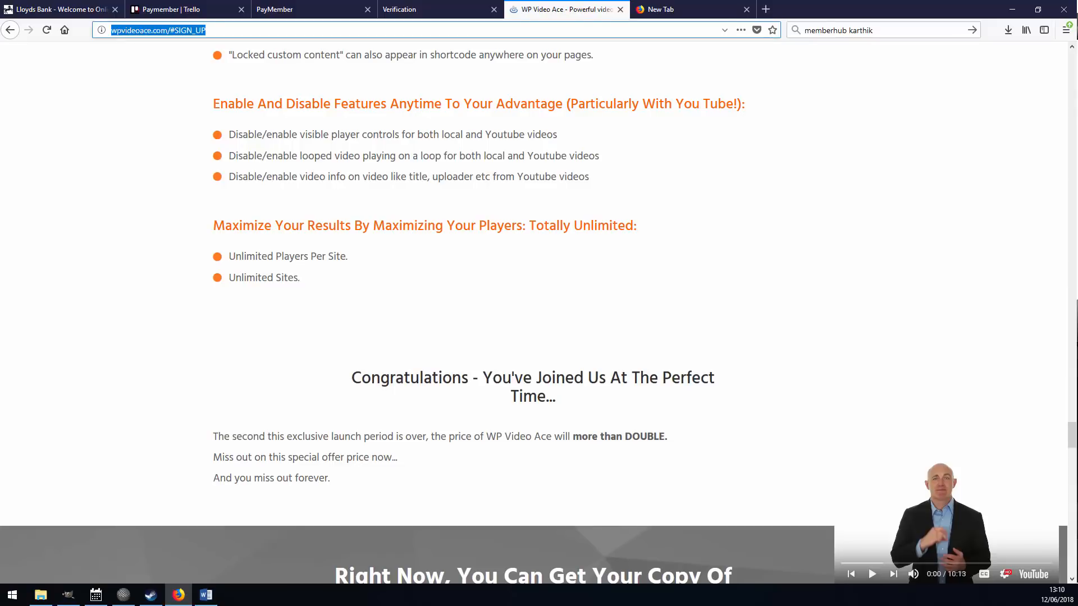
key("ctrl+Page_Up")
key("ctrl+Page_Up")
key("ctrl+v")
key("Tab")
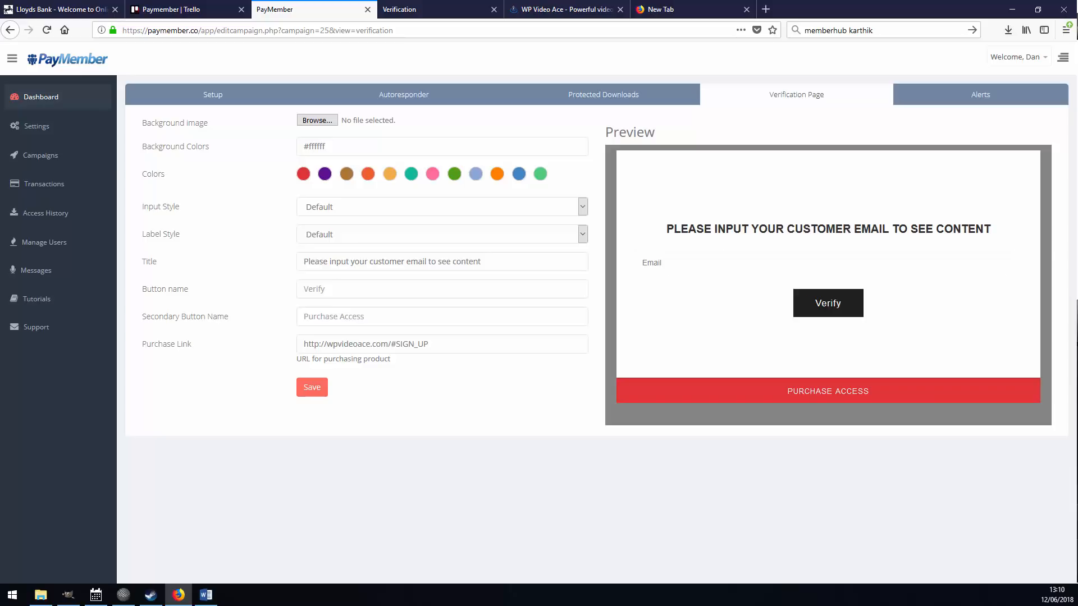
Make the verification page purple with background maxresdefault.jpg, and save.
left_click(324, 174)
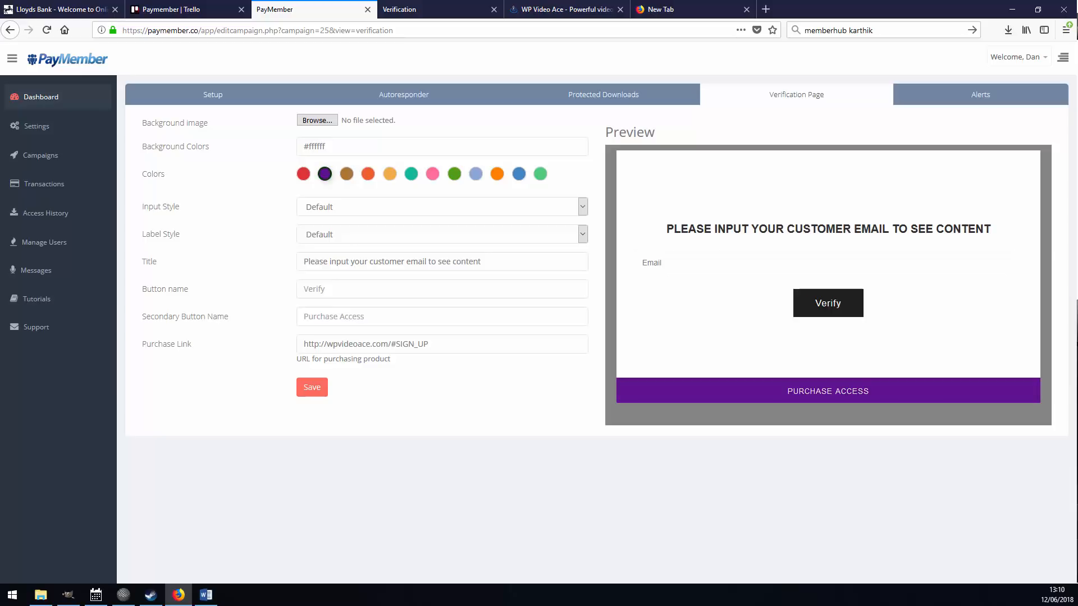
left_click(317, 120)
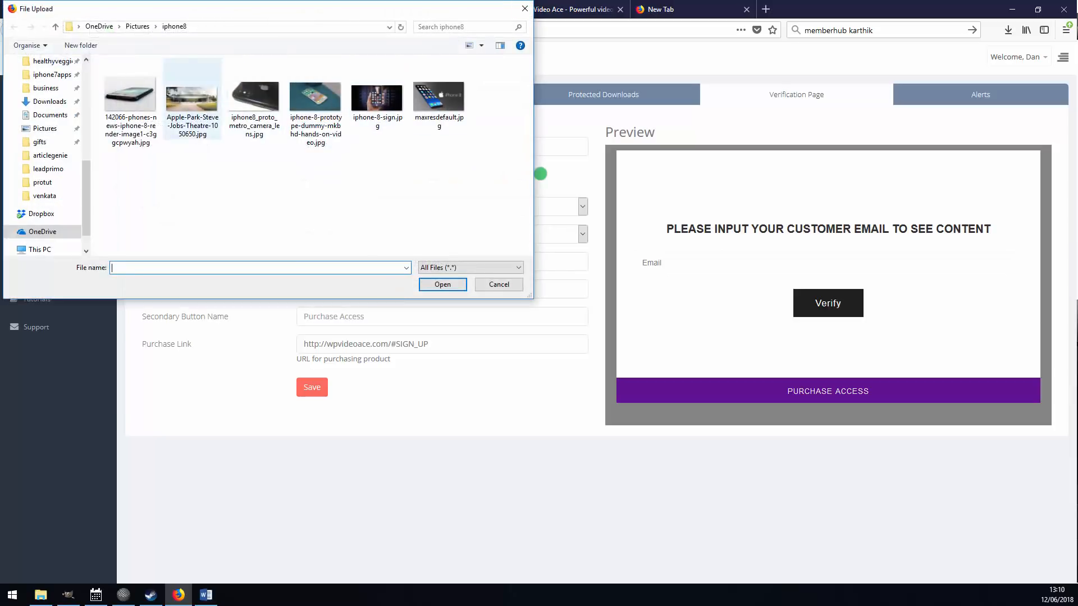
double_click(438, 98)
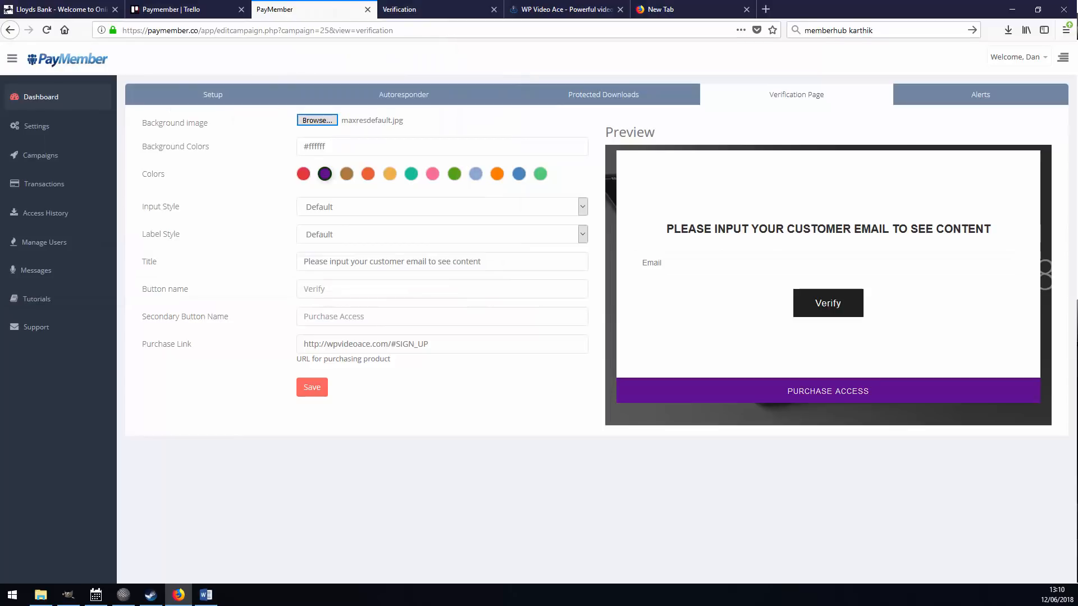
left_click(312, 387)
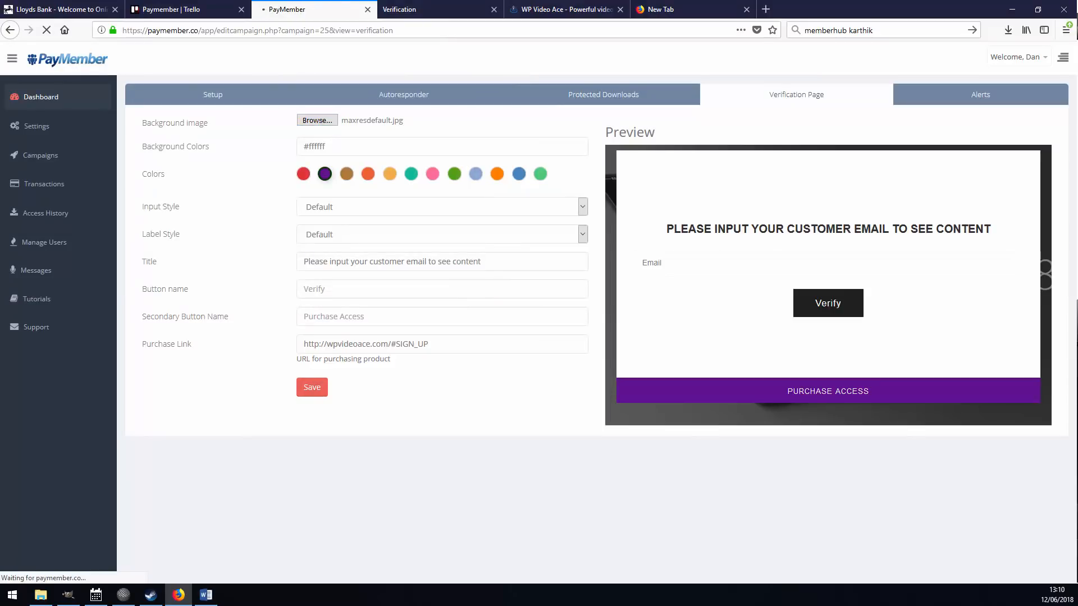
key("ctrl+Tab")
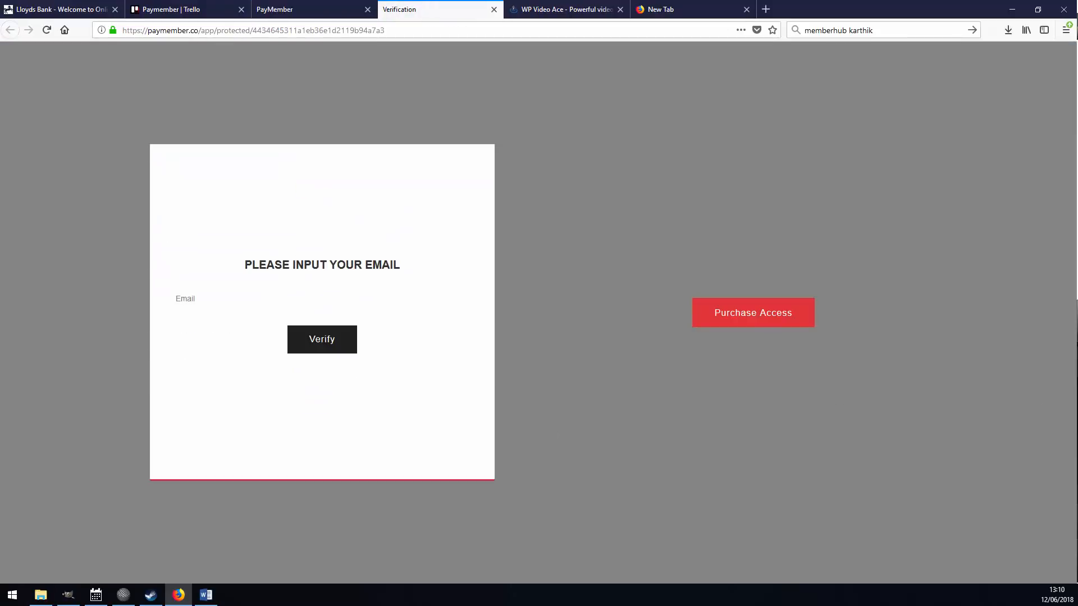
Reload the verification page to see the purple Purchase Access button, then check the sales page.
key("F5")
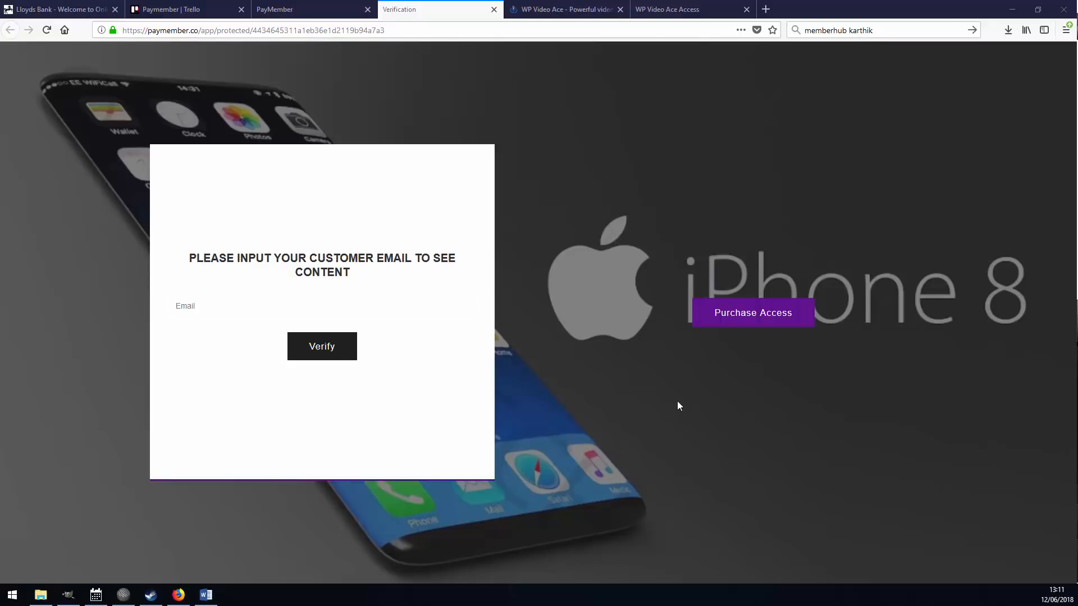
left_click(564, 10)
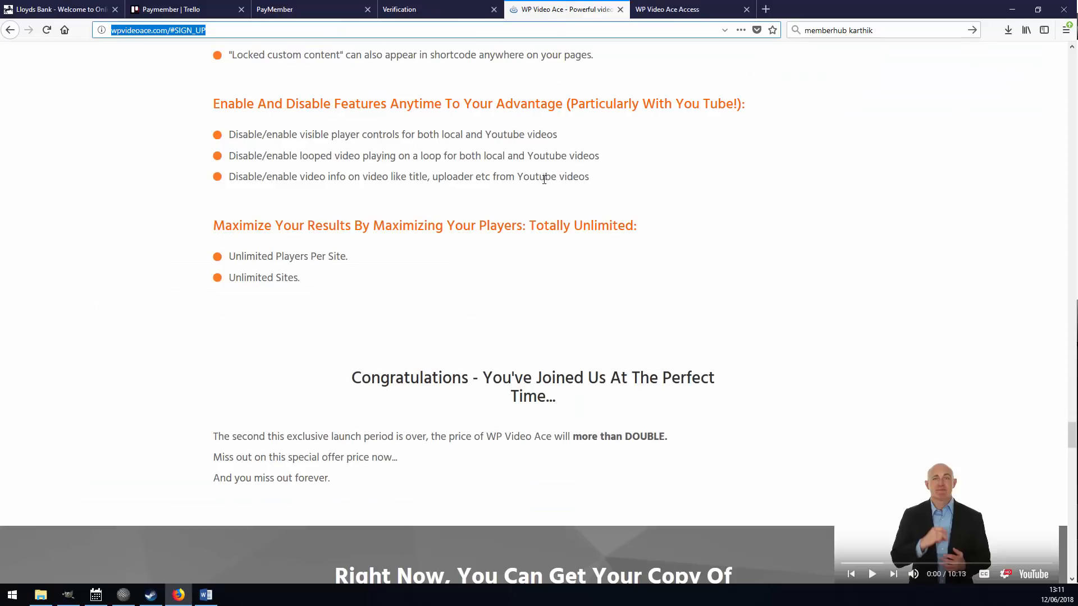
scroll(493, 323, "up", 5)
scroll(493, 323, "down", 7)
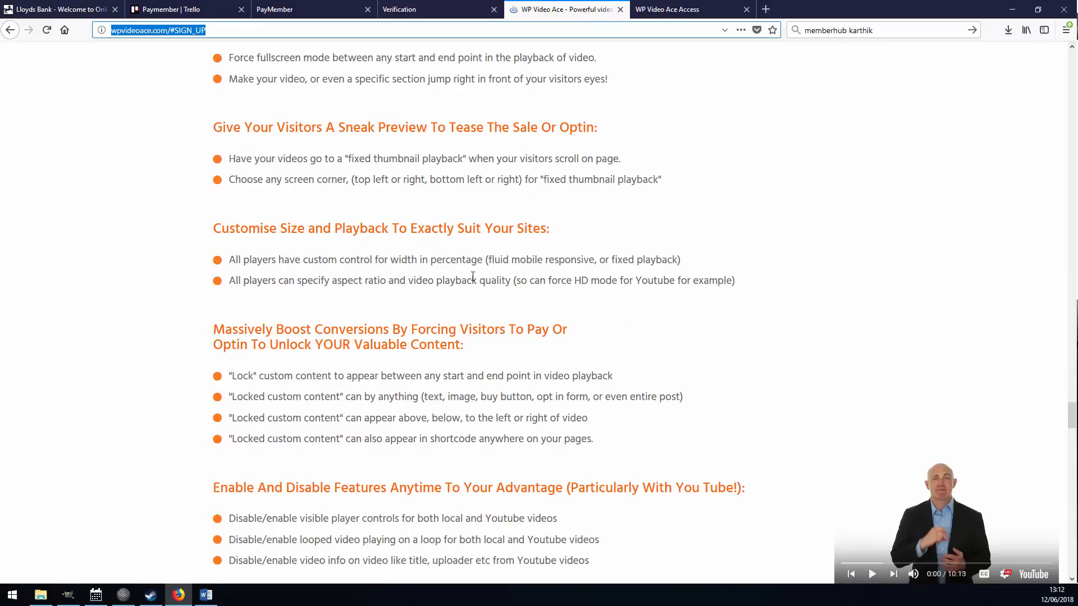
left_click(314, 9)
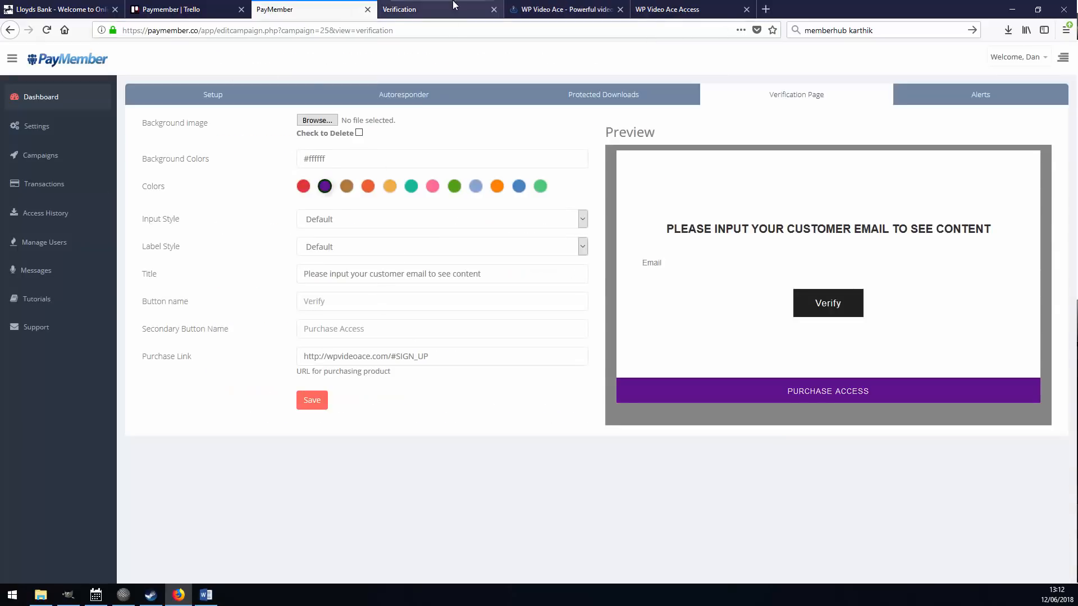
Submit a test customer email, see it rejected, then follow Purchase Access to the sales page.
left_click(454, 9)
left_click(304, 308)
type("133")
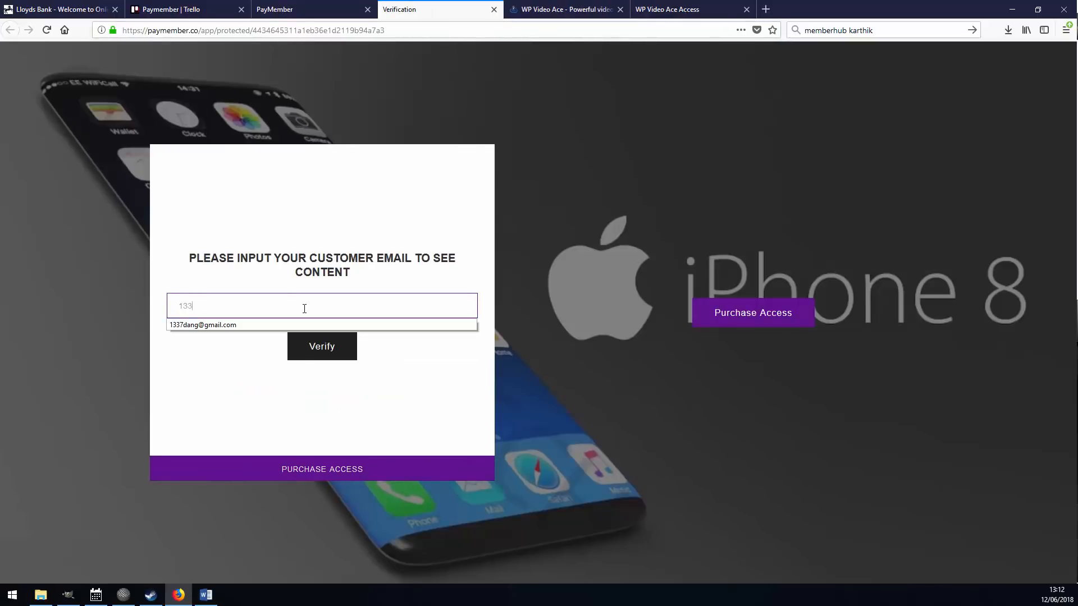
left_click(284, 325)
left_click(336, 354)
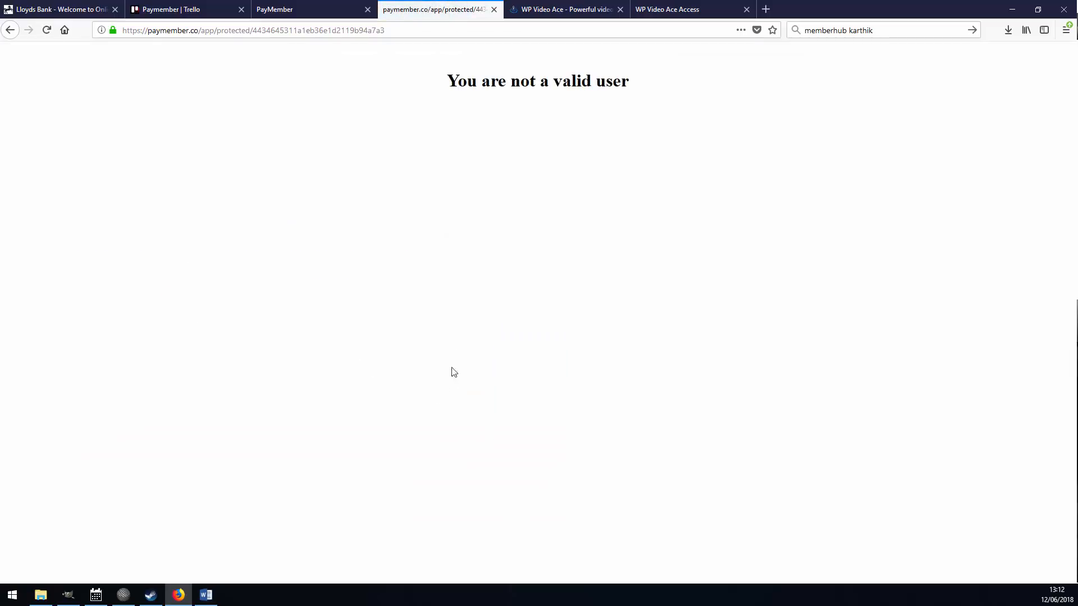
left_click(11, 30)
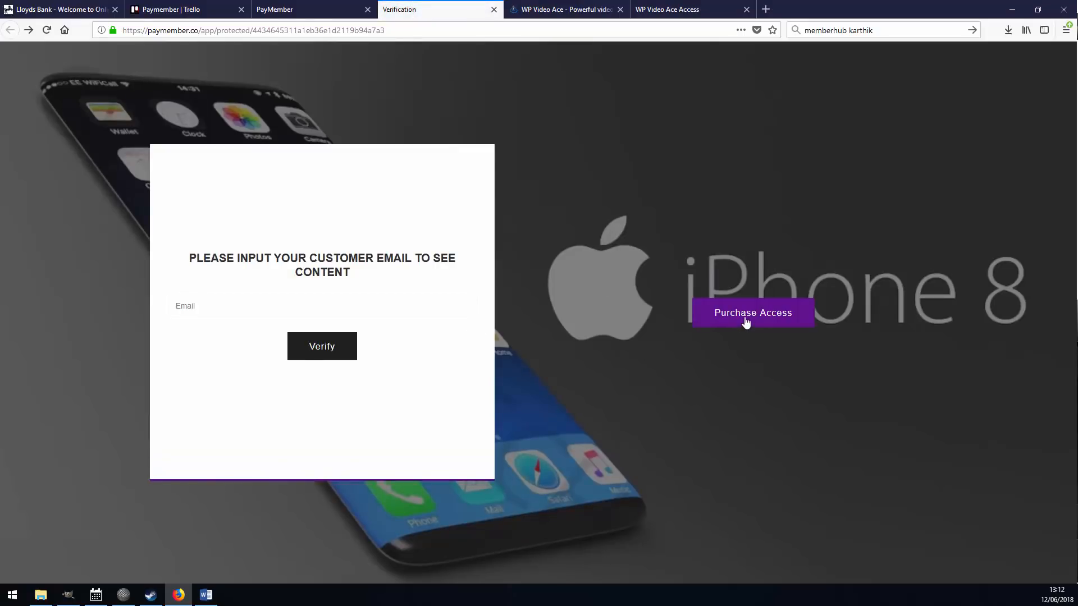
left_click(726, 313)
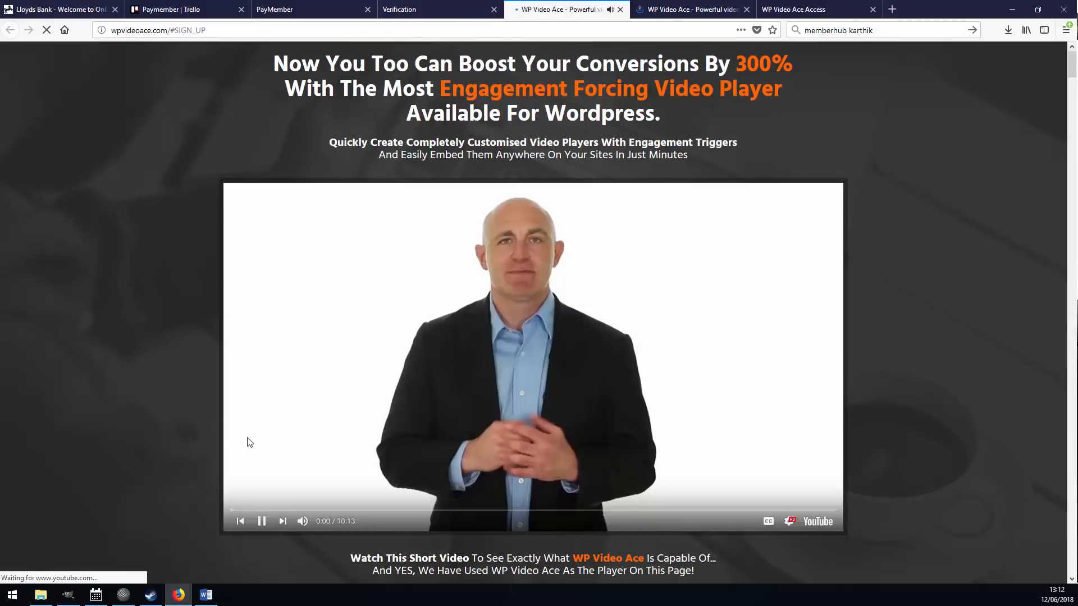
Pause the sales video and BUY NOW to open JVZoo's $17.30 Secure Checkout.
left_click(263, 520)
scroll(210, 308, "down", 15)
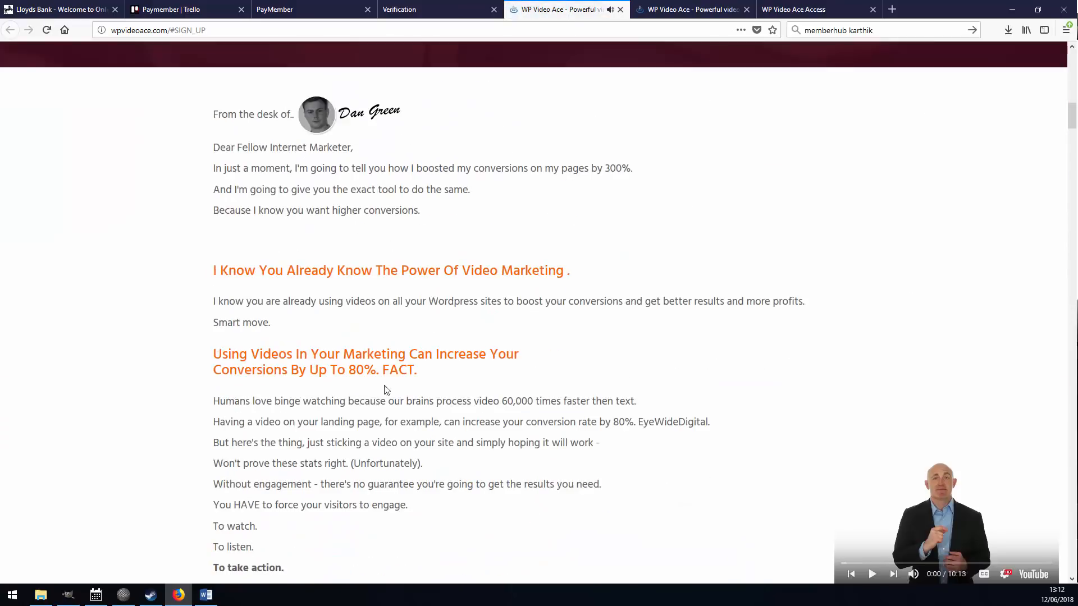
scroll(385, 389, "up", 4)
left_click(501, 288)
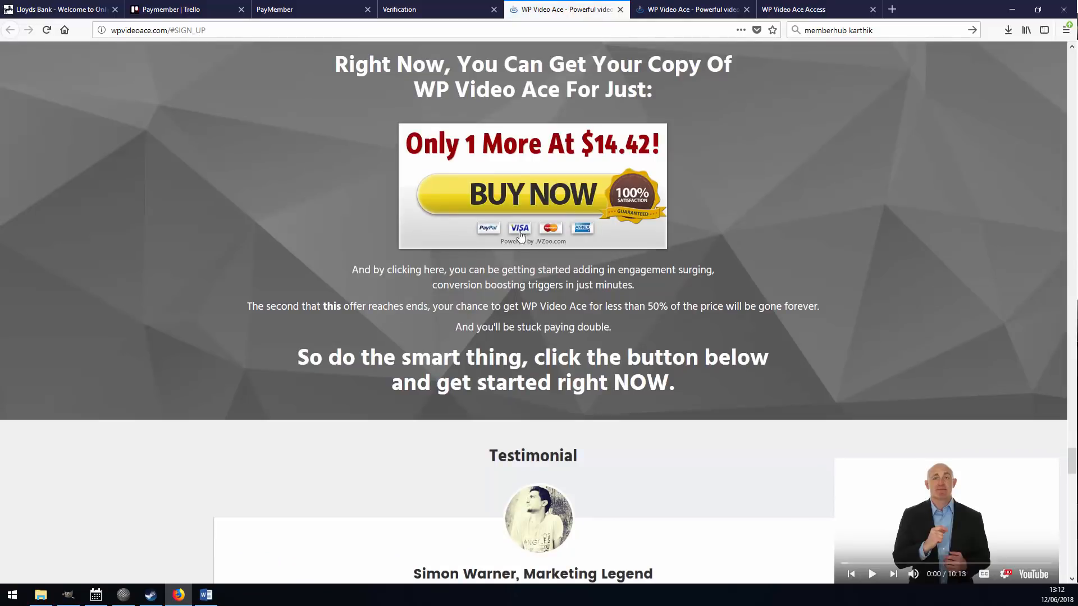
left_click(531, 197)
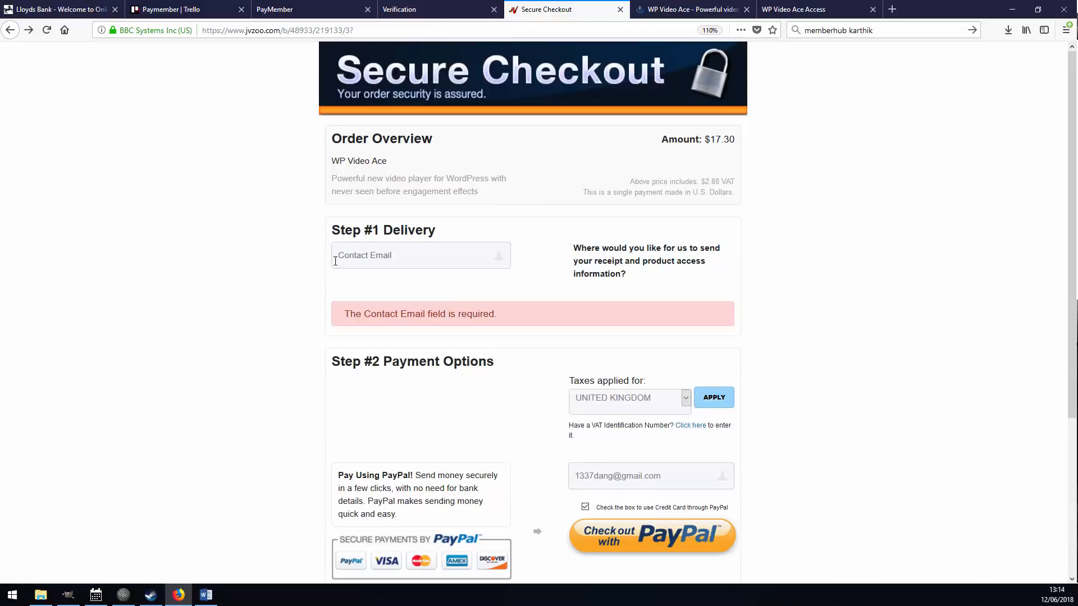
Enter the buyer's contact email in Step #1 Delivery and check out with PayPal.
left_click(388, 252)
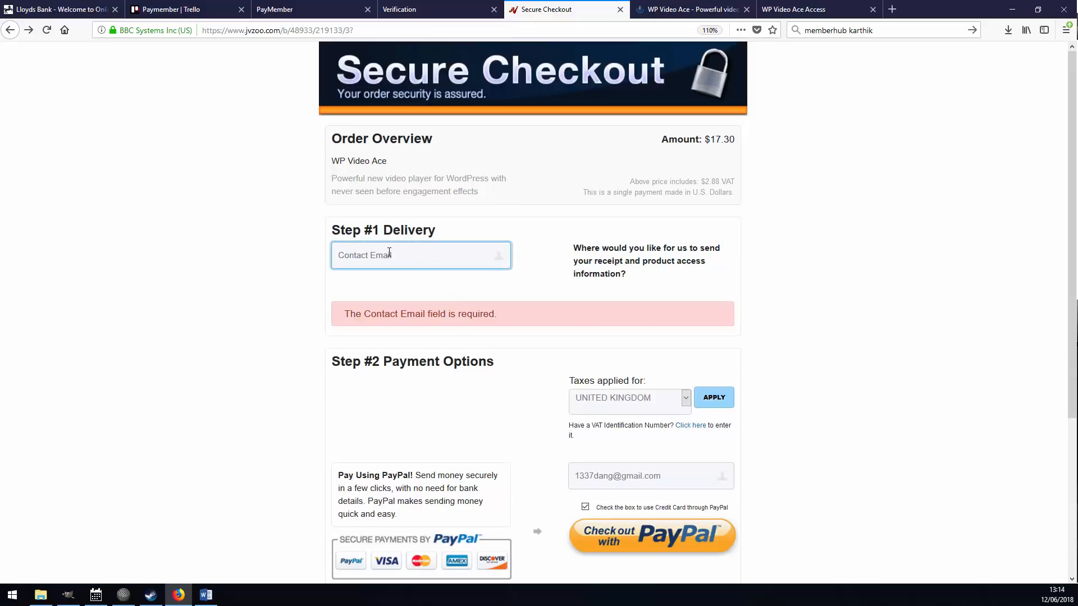
key("Down")
key("Return")
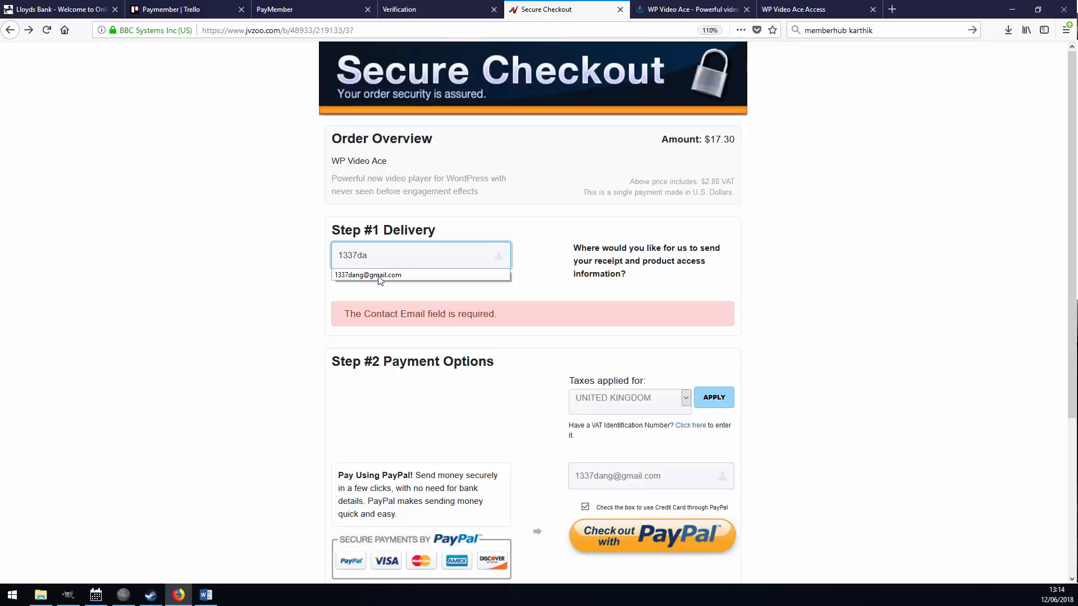
left_click_drag(433, 256, 192, 253)
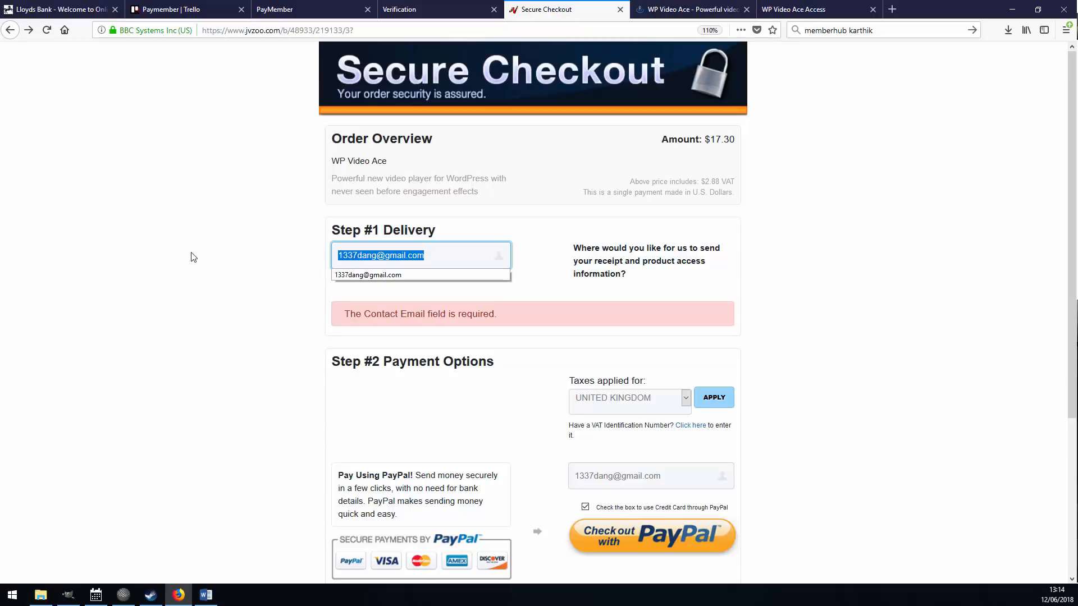
left_click(217, 312)
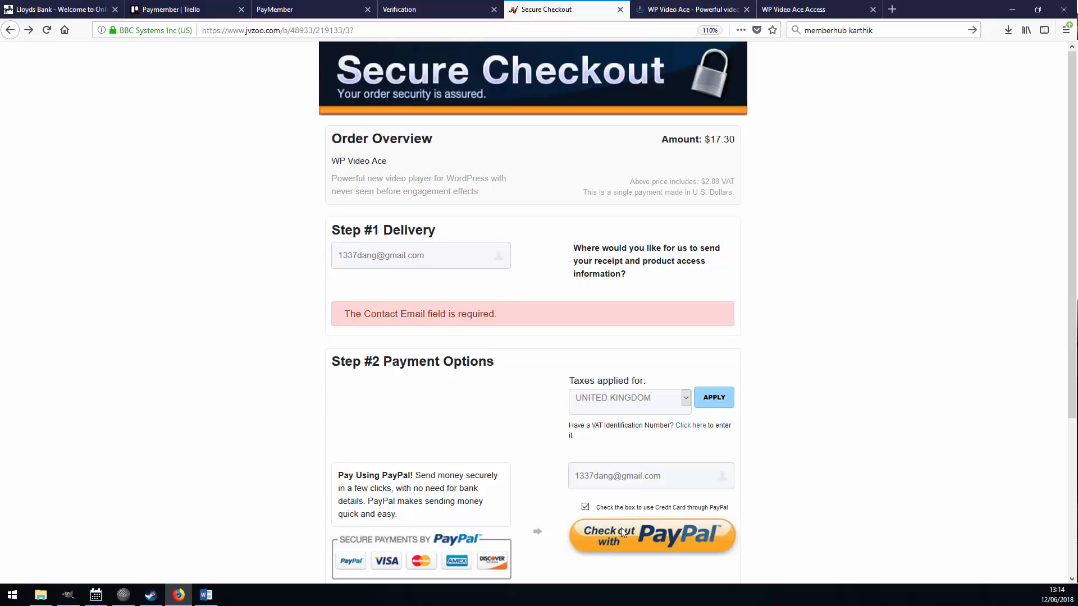
left_click(631, 538)
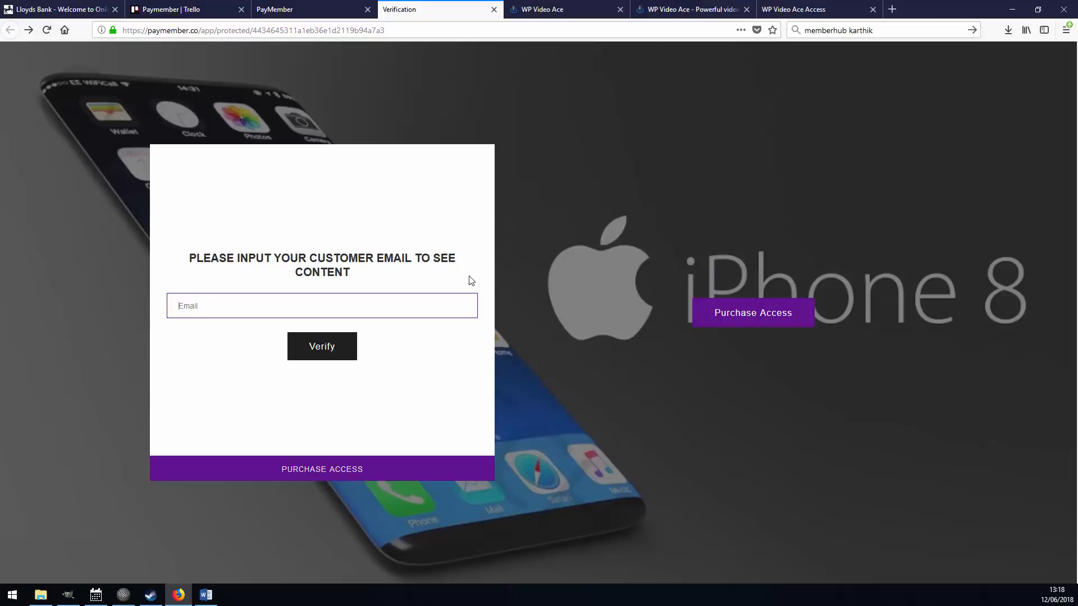
Verify with the buyer's saved email to unlock WP Video Ace, then return to PayMember.
key("Down")
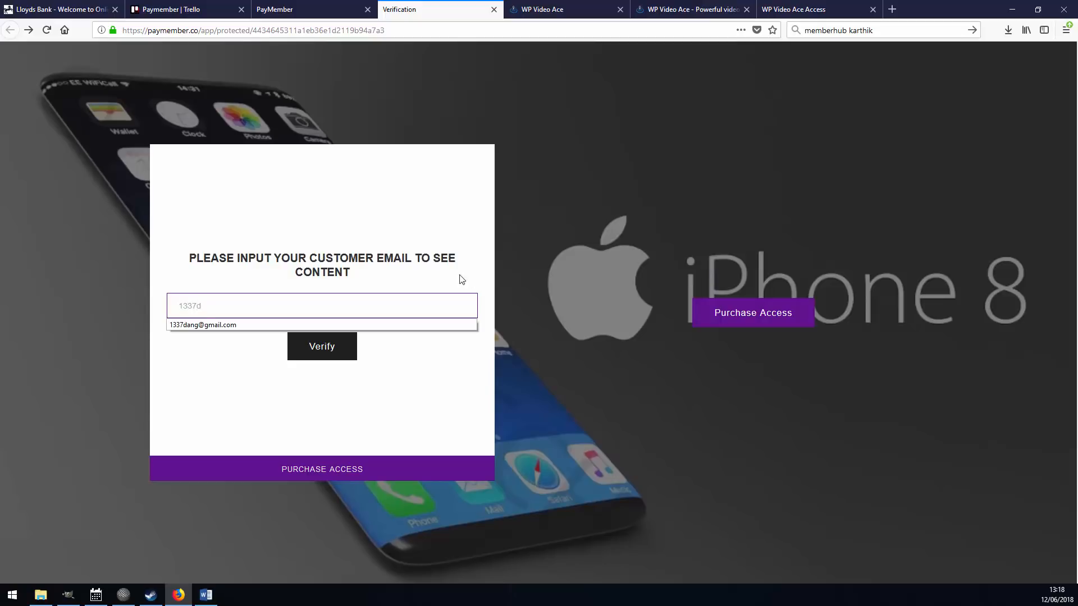
left_click(250, 326)
left_click(327, 346)
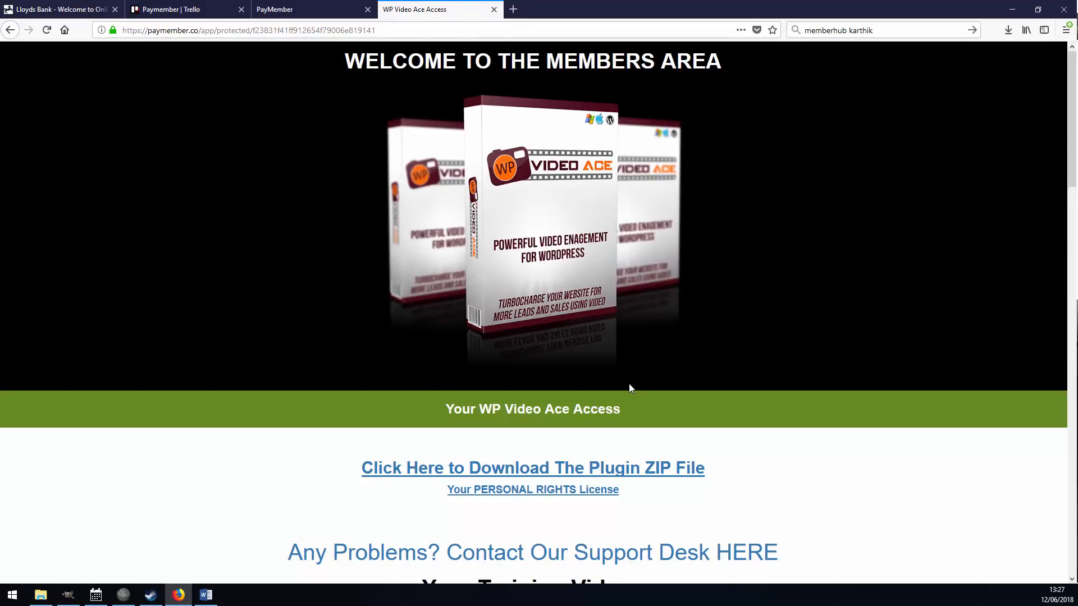
left_click(301, 10)
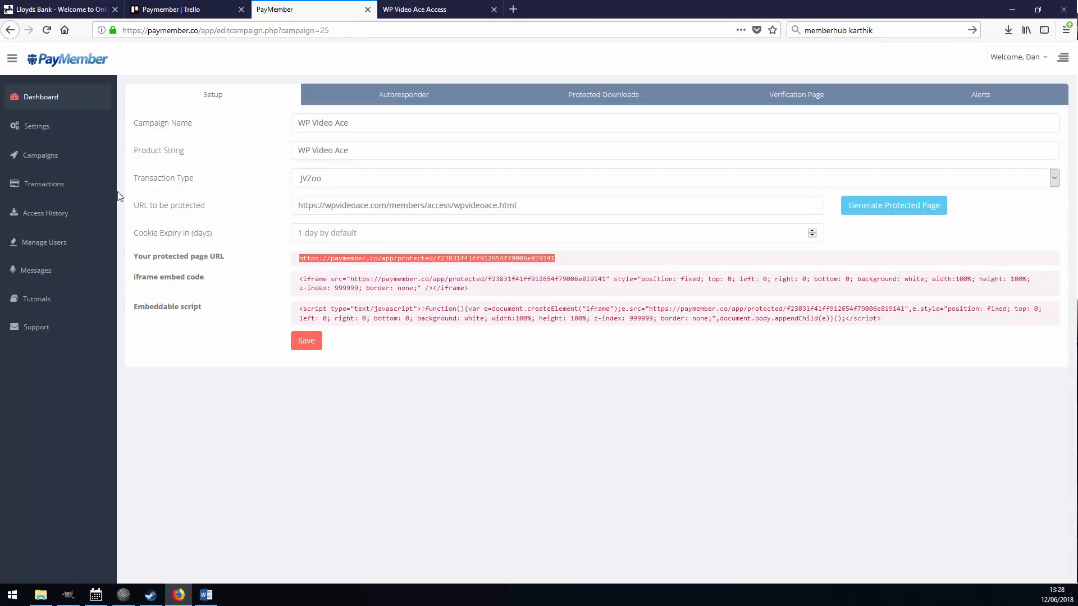
Open Transactions and look over the earlier WP Socimate Pro purchases in rows 172 and 374.
left_click(68, 188)
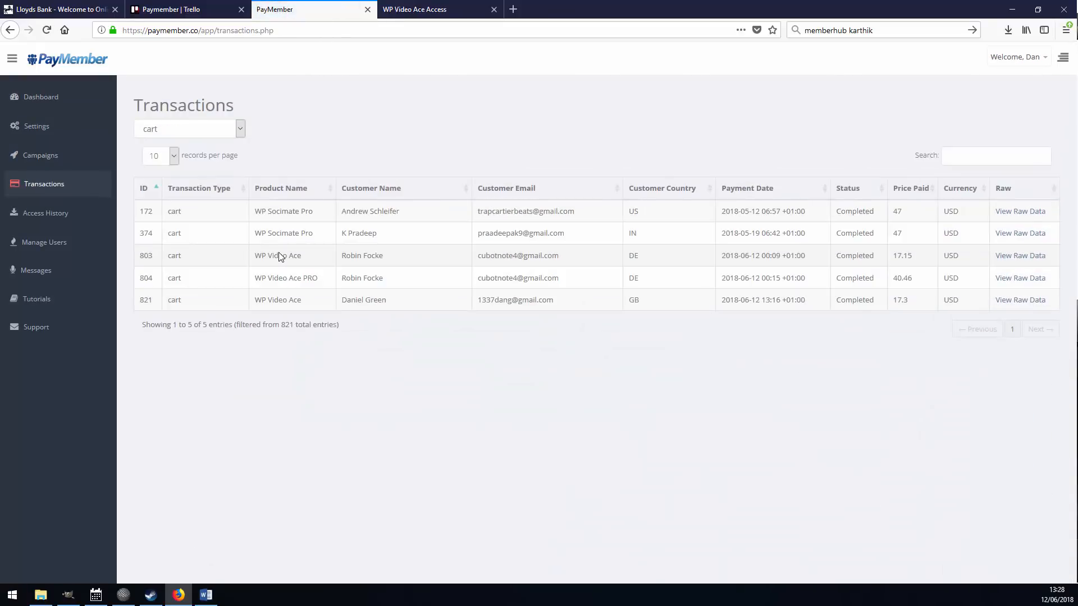
left_click_drag(255, 211, 334, 223)
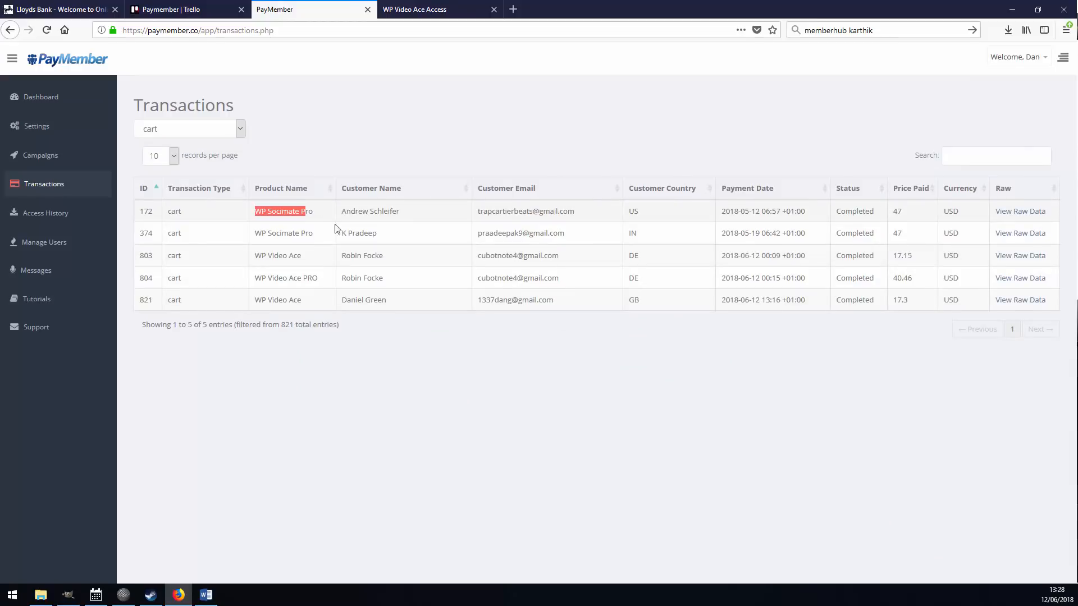
left_click_drag(255, 233, 322, 238)
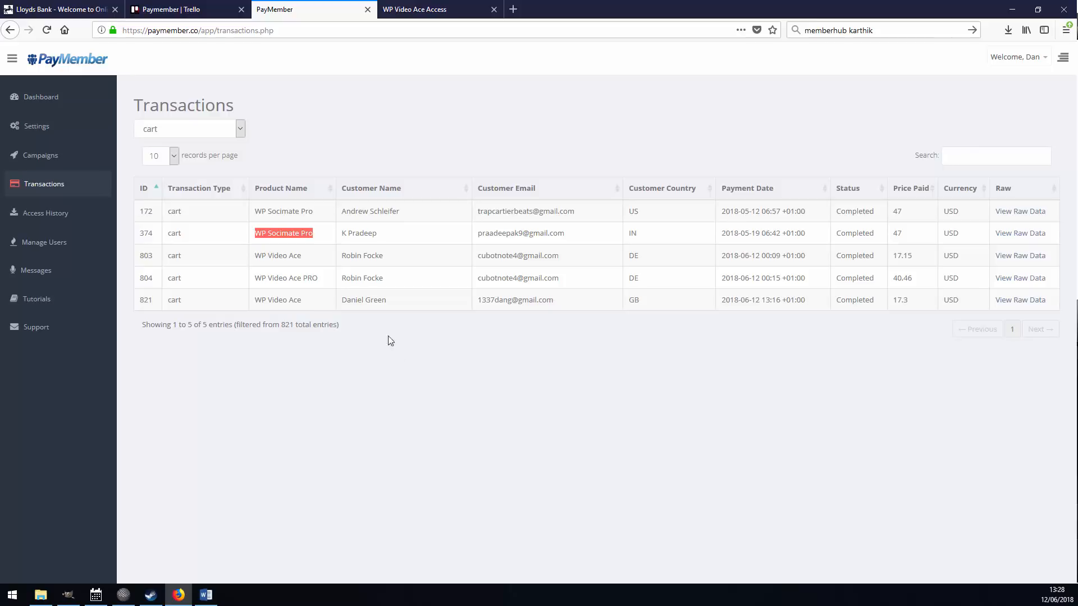
left_click(258, 240)
left_click_drag(315, 210, 255, 214)
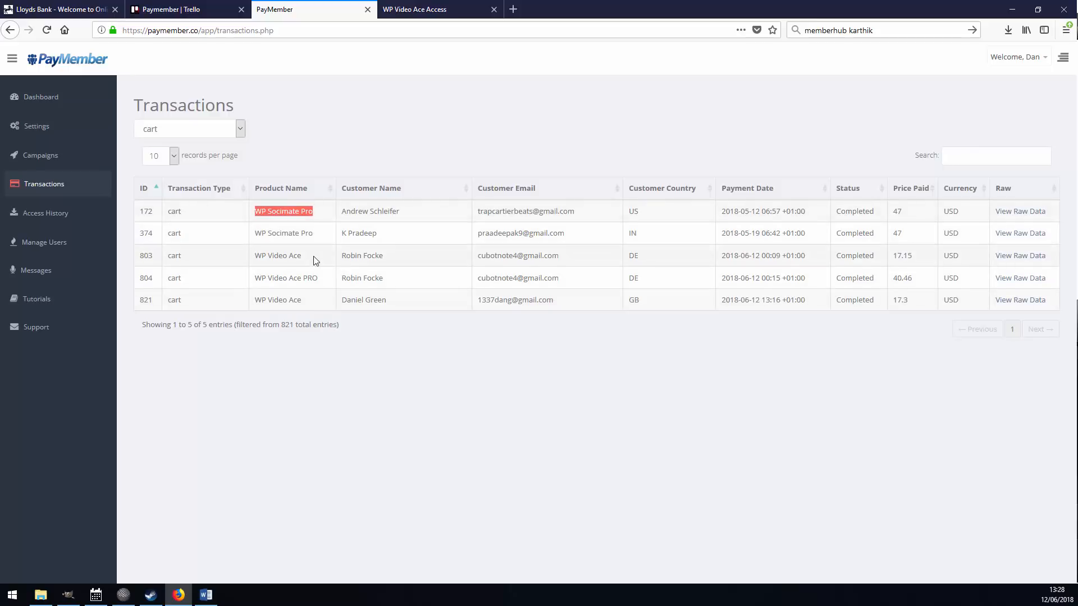
left_click(314, 259)
Check row 821's WP Video Ace purchase, its customer and email, then go to Campaigns.
left_click_drag(303, 300, 254, 301)
left_click(341, 313)
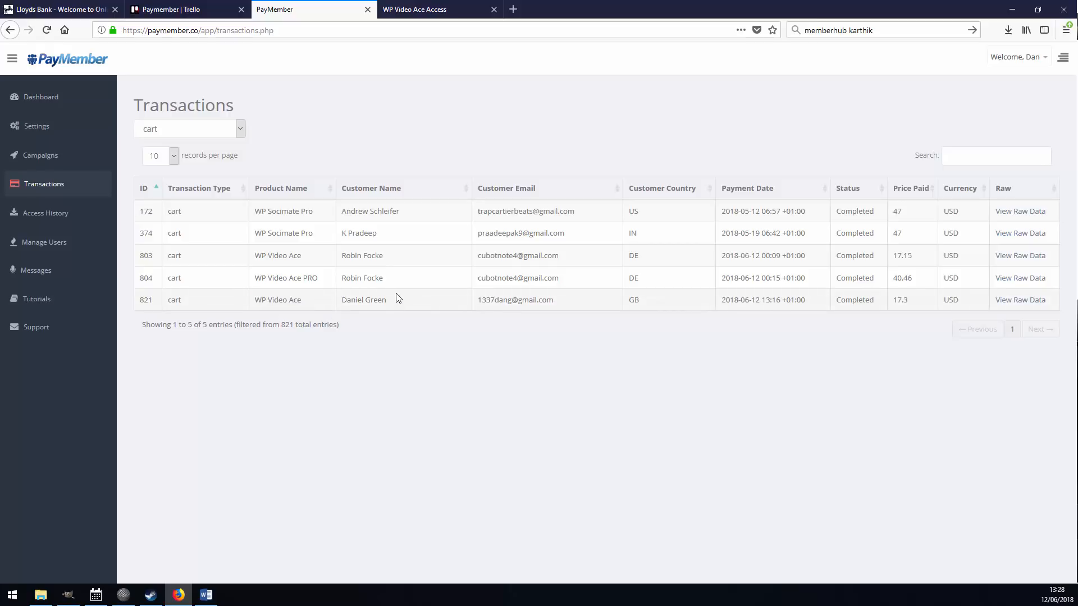
left_click_drag(399, 298, 342, 299)
left_click_drag(552, 301, 477, 300)
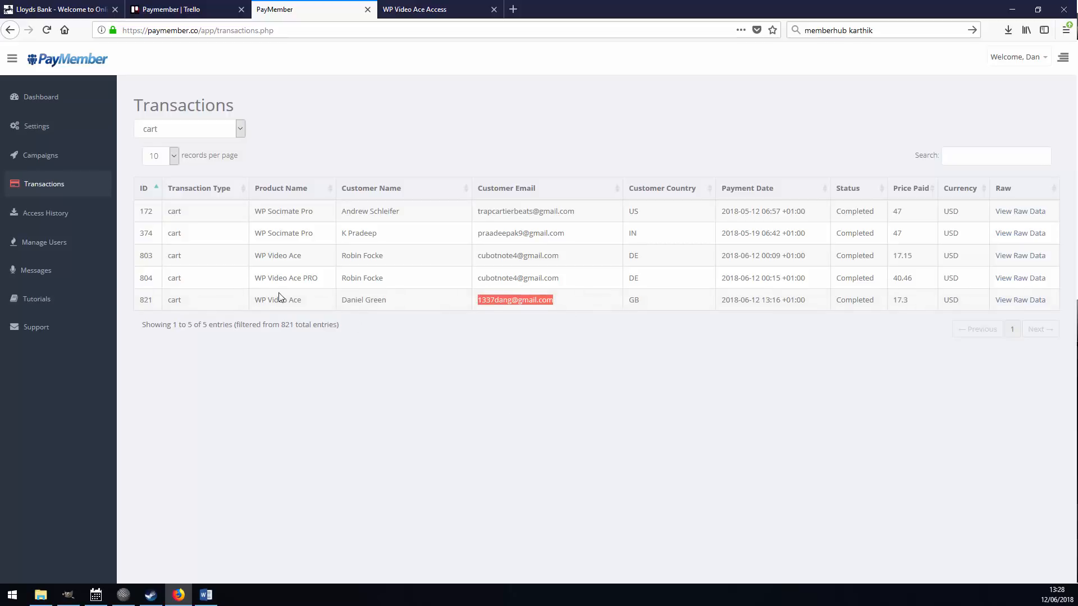
left_click_drag(256, 299, 901, 305)
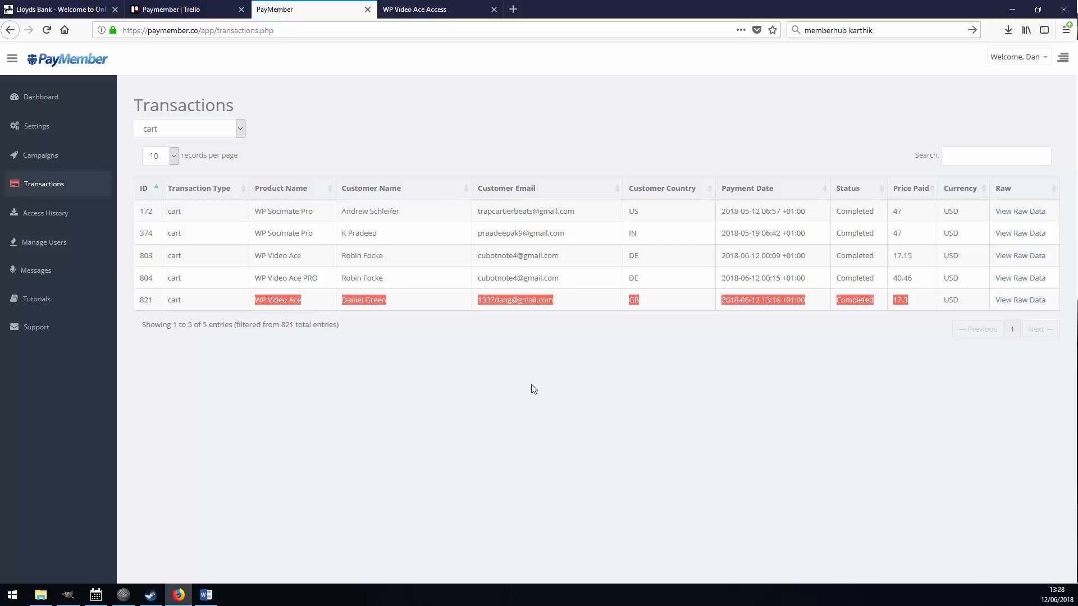
left_click(259, 303)
triple_click(259, 303)
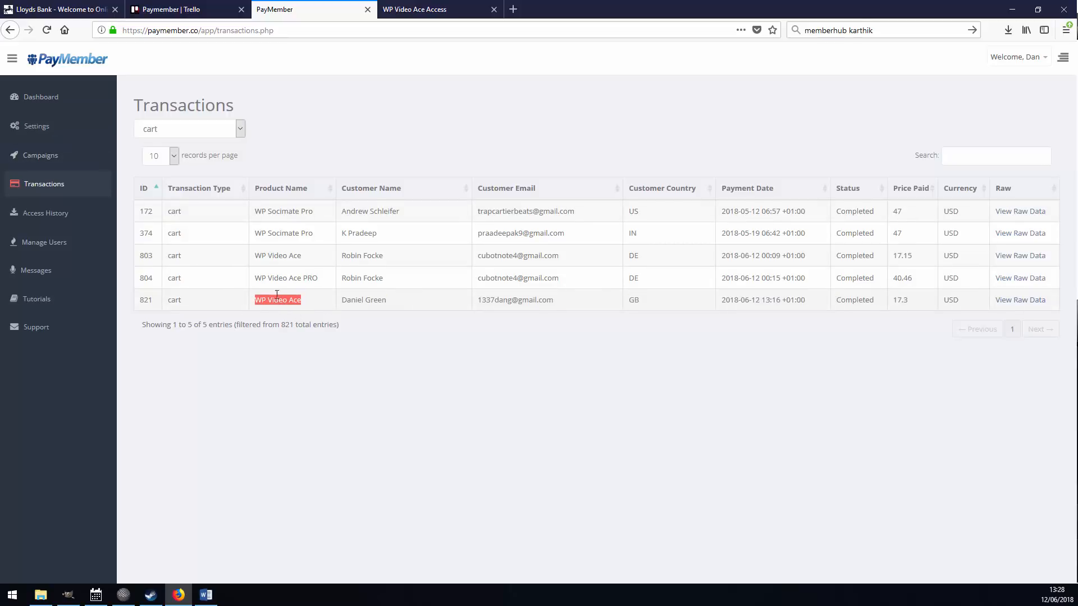
left_click(41, 155)
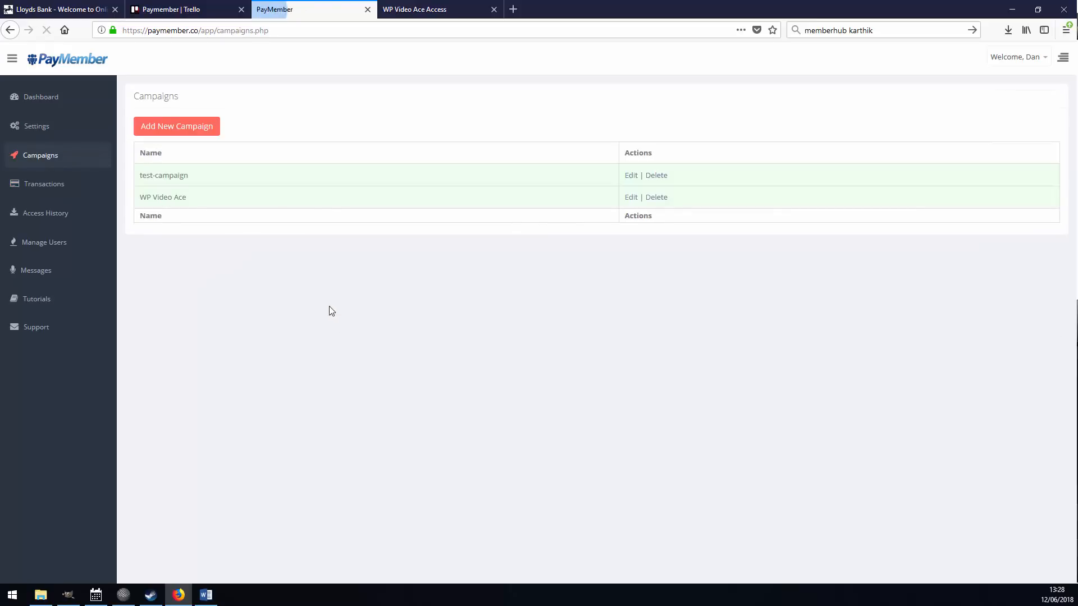
Open the WP Video Ace campaign's product string, revisit Transactions, then go to Settings.
left_click(630, 197)
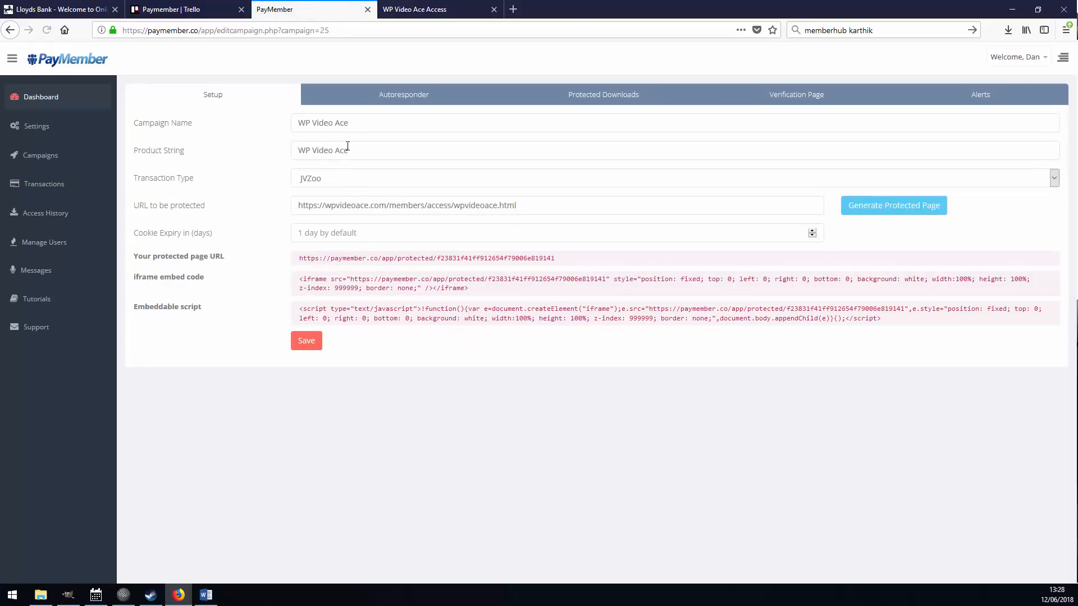
left_click(250, 151)
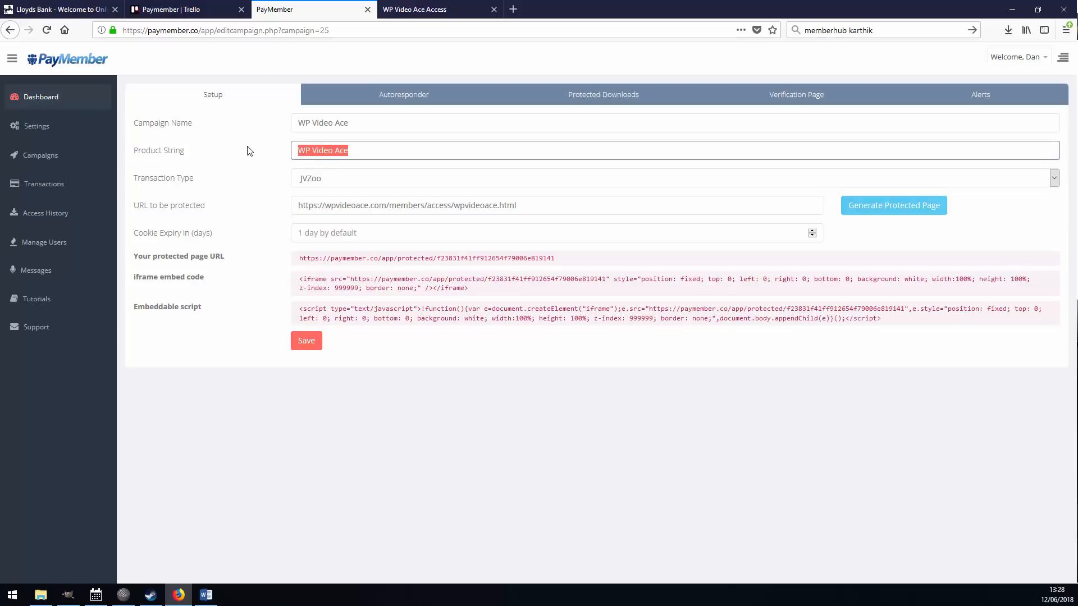
left_click(45, 184)
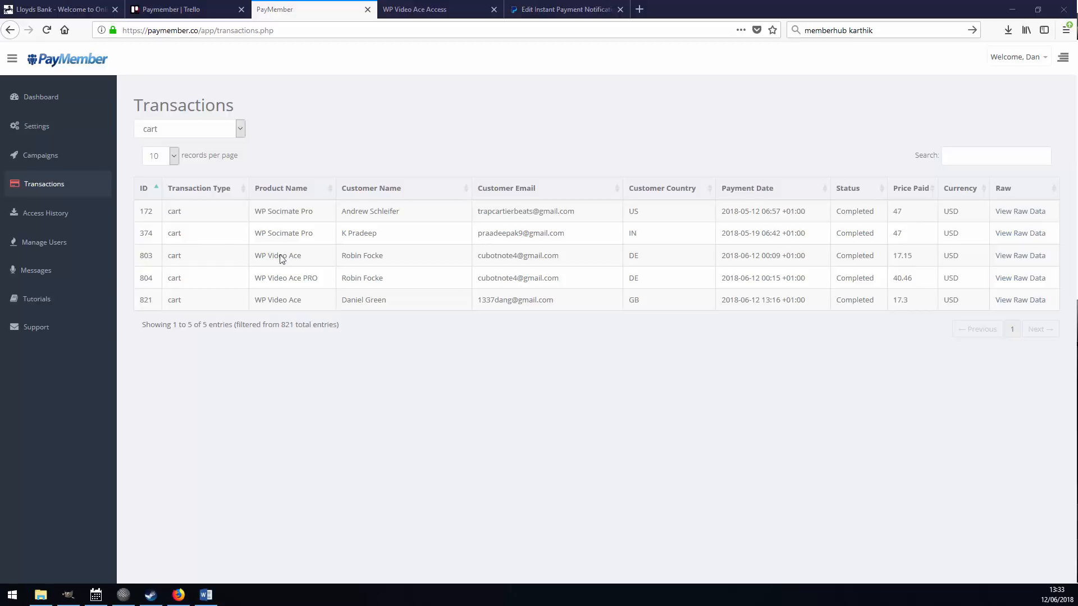
left_click(31, 125)
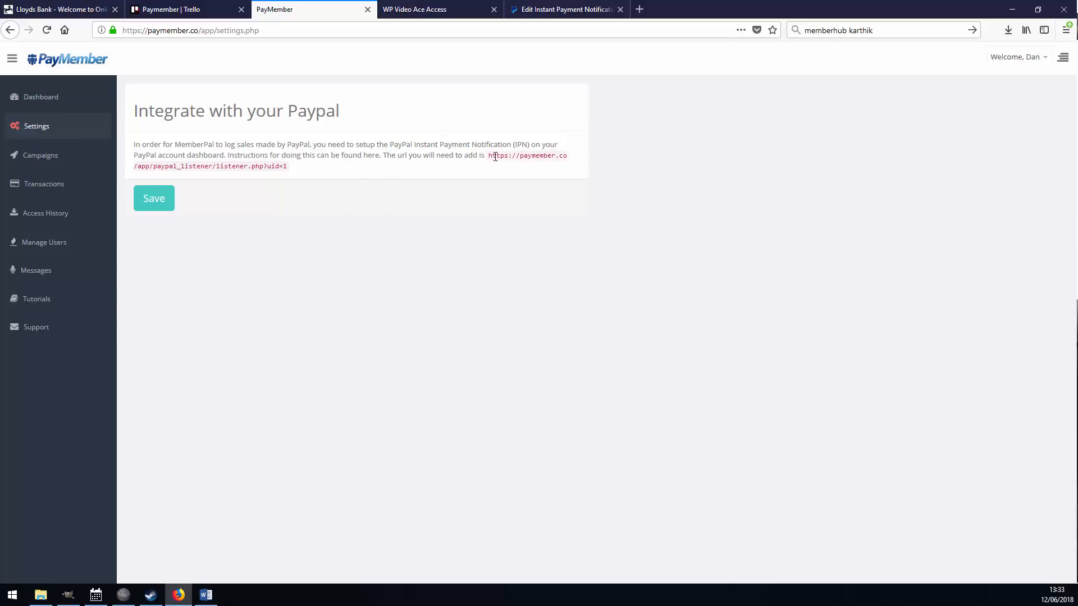
mouse_move(495, 156)
left_mouse_down()
mouse_move(284, 163)
mouse_move(492, 156)
left_mouse_up()
left_click(260, 166)
right_click(492, 157)
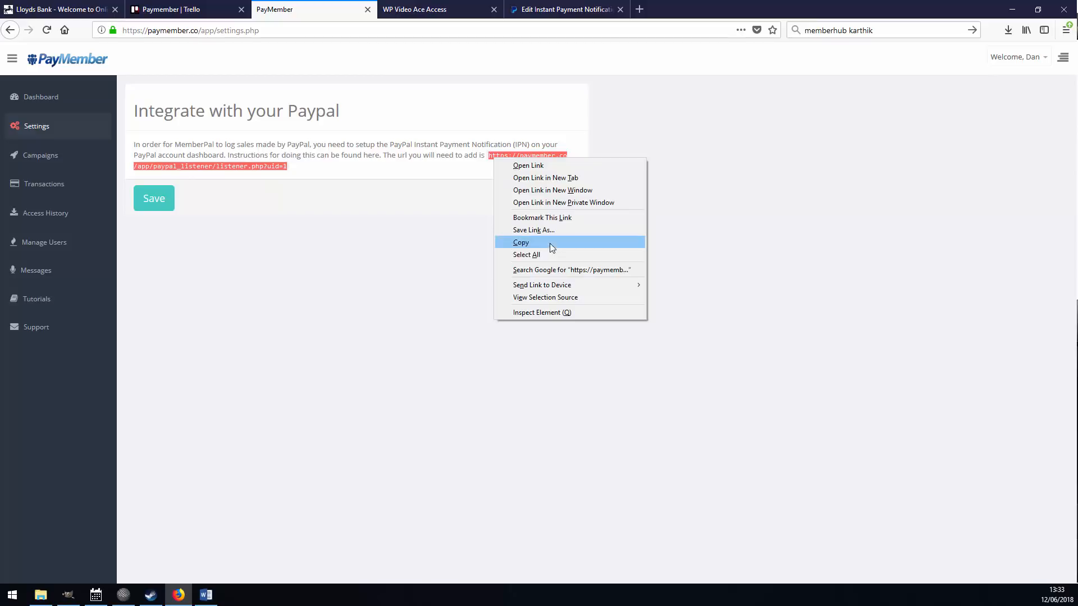
left_click(550, 244)
left_click(564, 10)
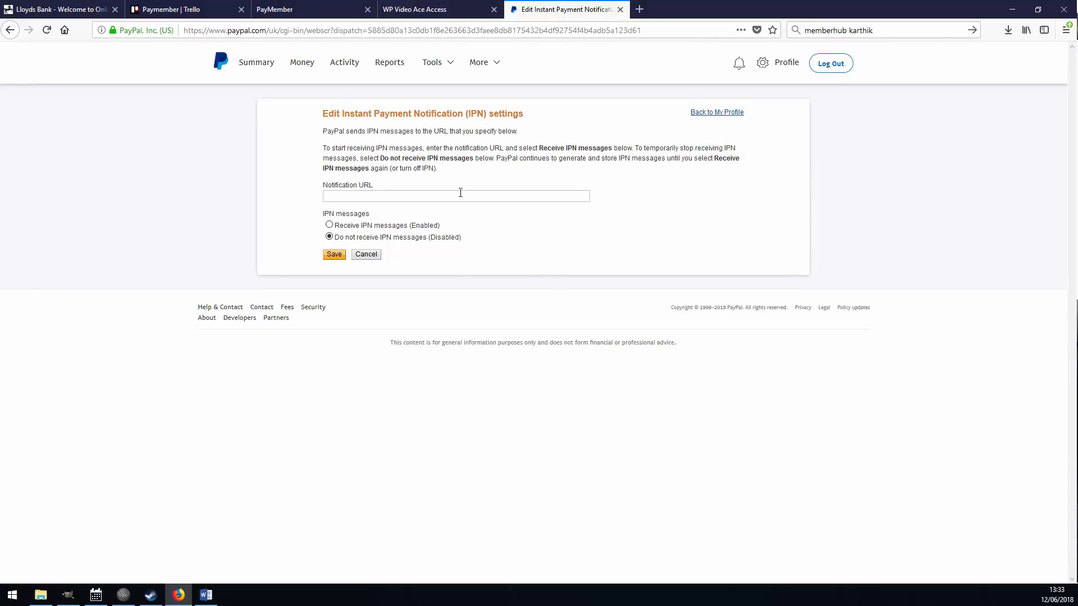
Set PayPal's Notification URL to the listener URL with IPN messages enabled, and save.
right_click(388, 198)
left_click(433, 248)
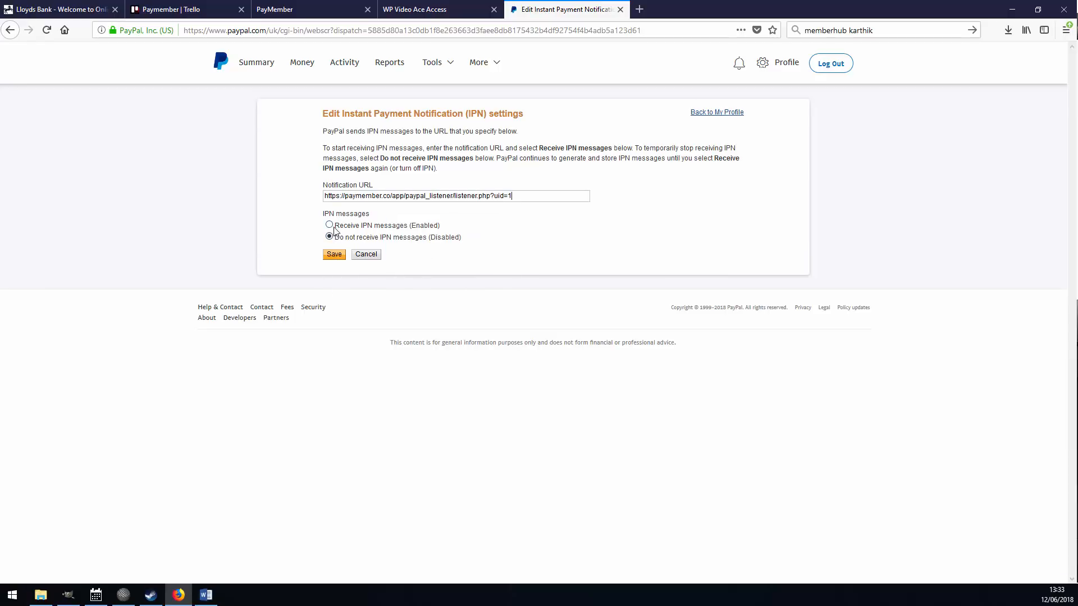
left_click(329, 225)
left_click(333, 256)
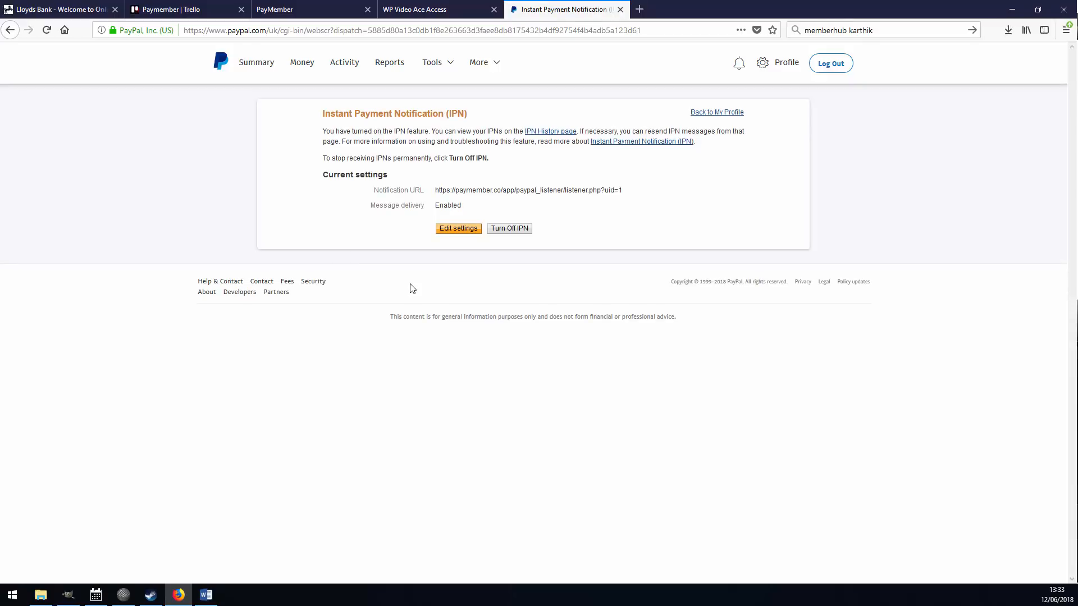
key("ctrl+shift+Tab")
key("ctrl+shift+Tab")
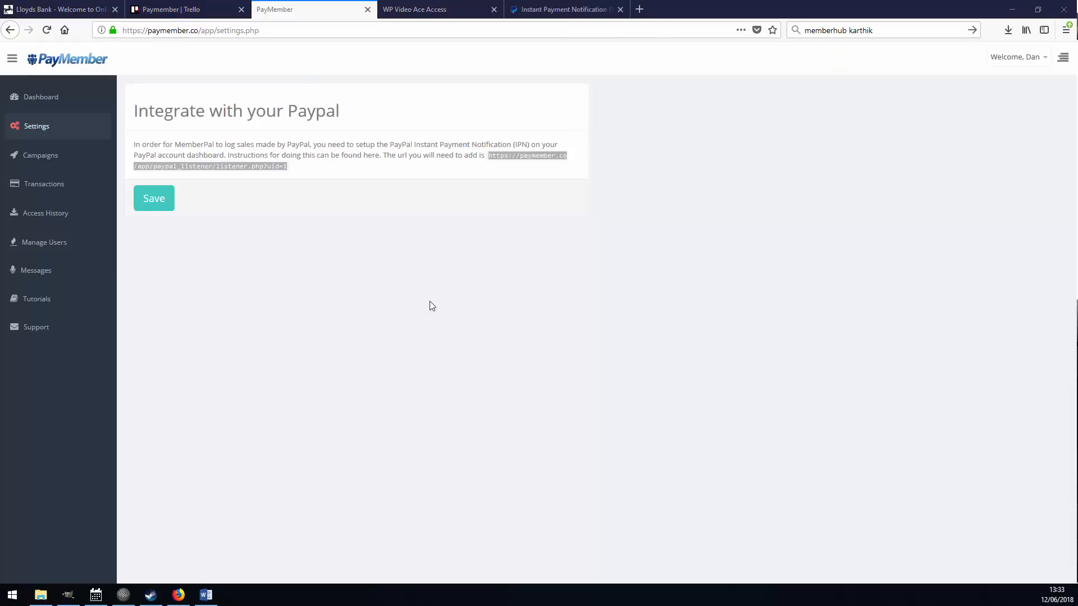
Edit the WP Video Ace campaign, review its Autoresponder settings, then open Protected Downloads.
left_click(65, 156)
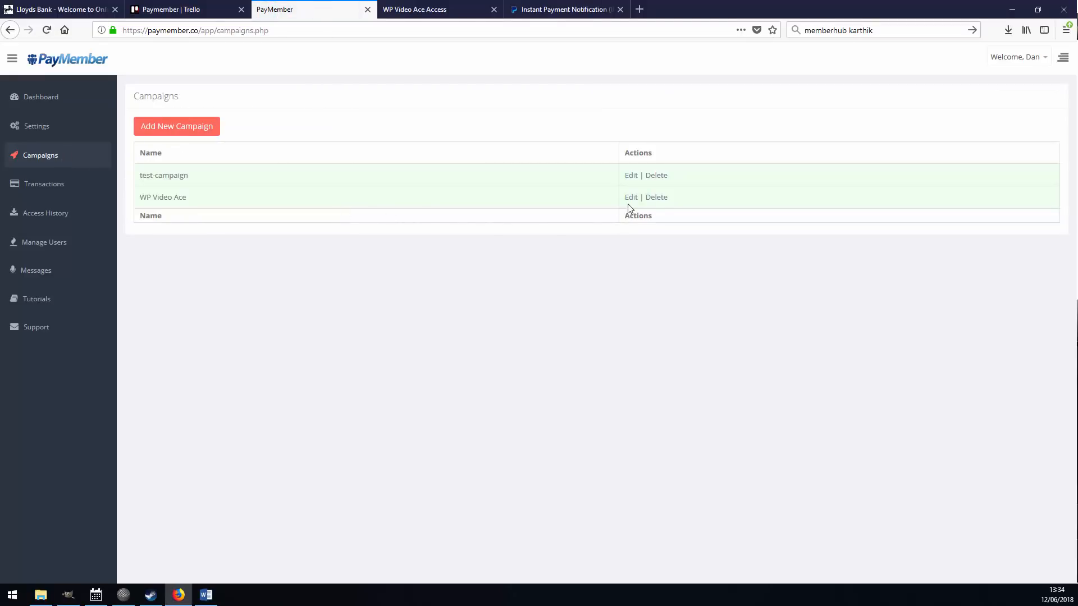
left_click(629, 201)
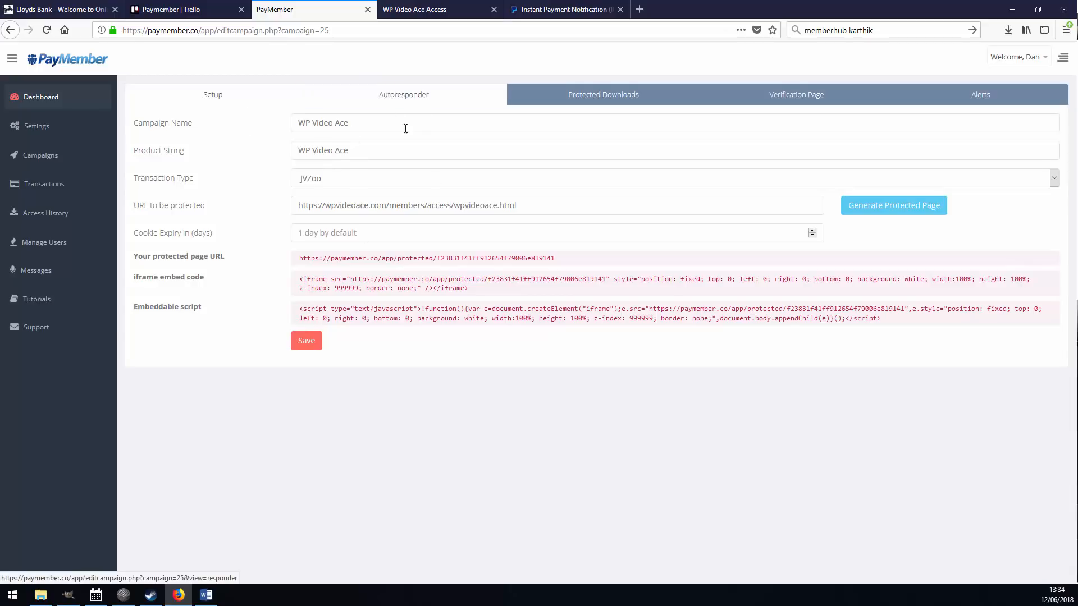
left_click(407, 97)
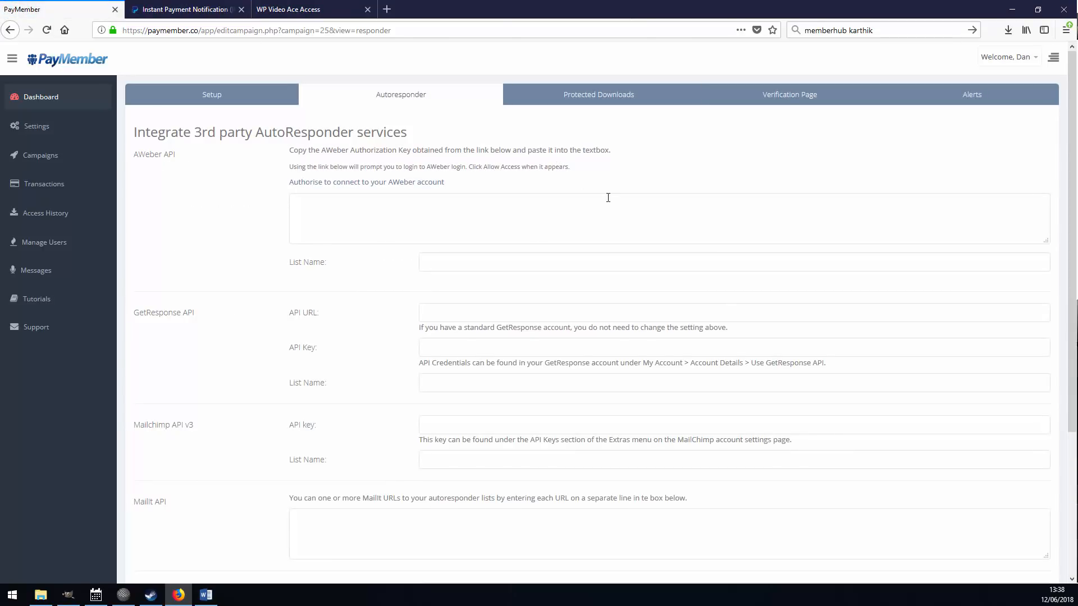
left_click(592, 99)
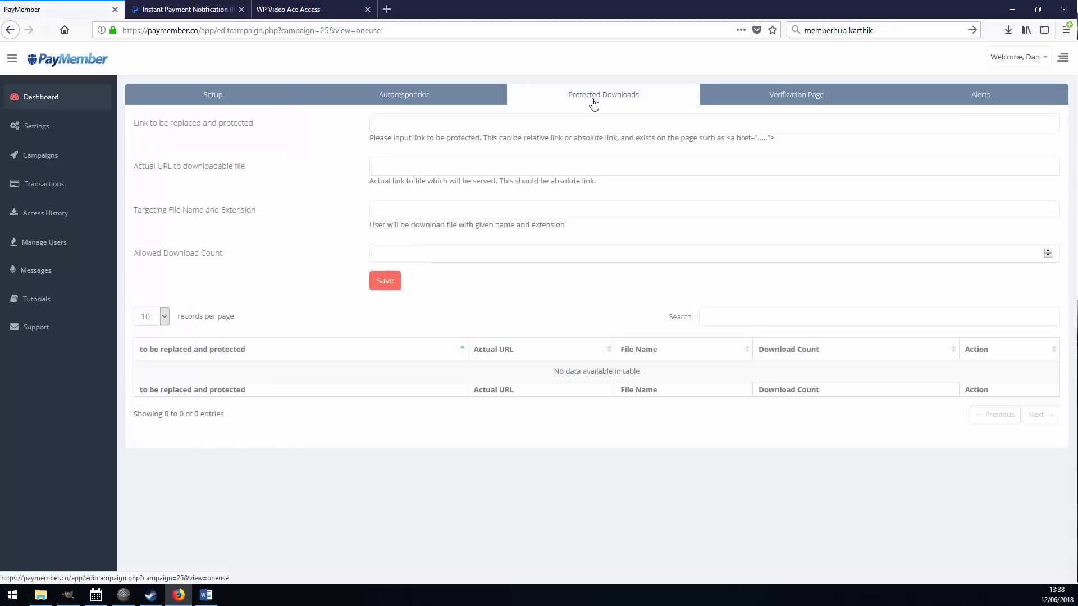
key("ctrl+shift+Tab")
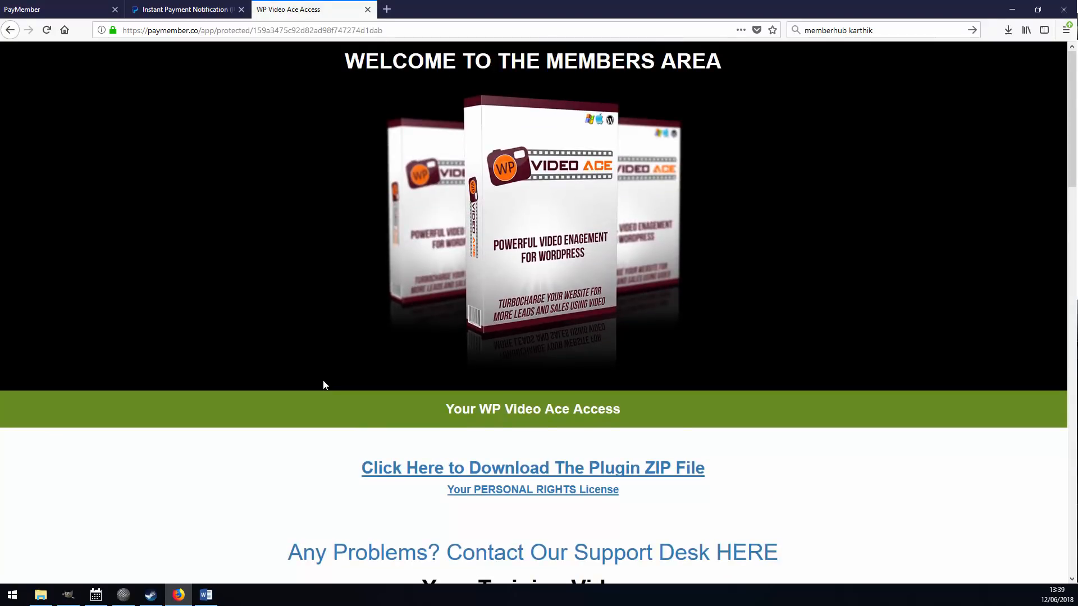
left_click(408, 477)
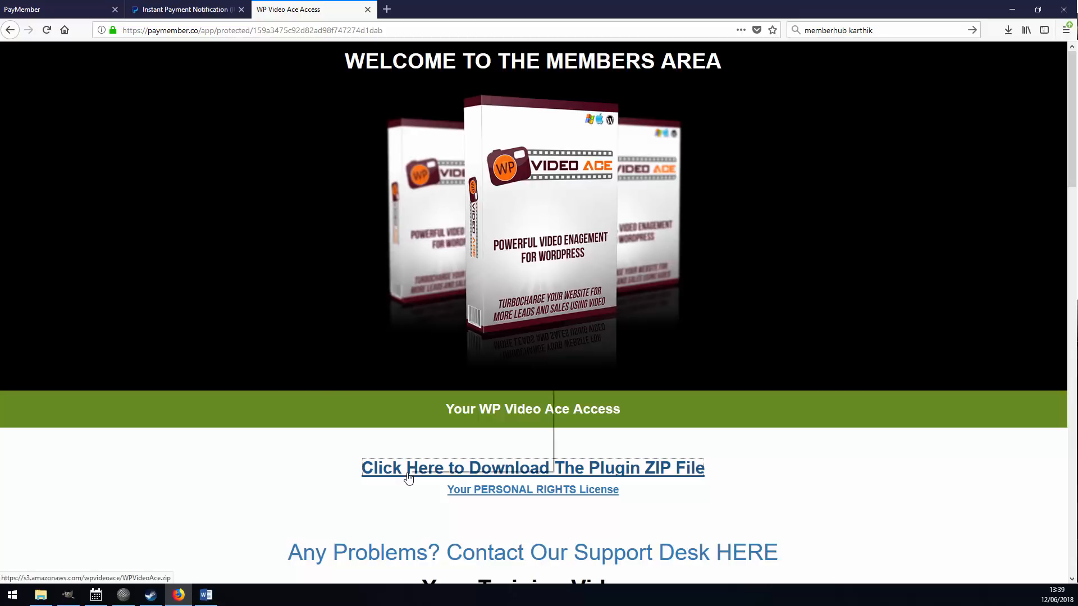
left_click(477, 421)
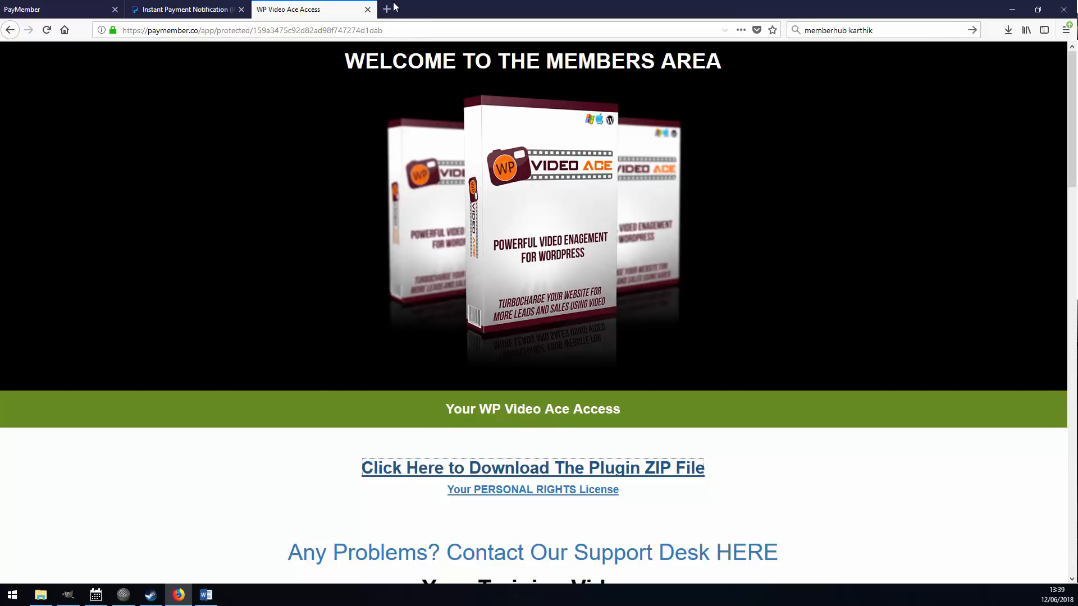
left_click(394, 8)
key("ctrl+v")
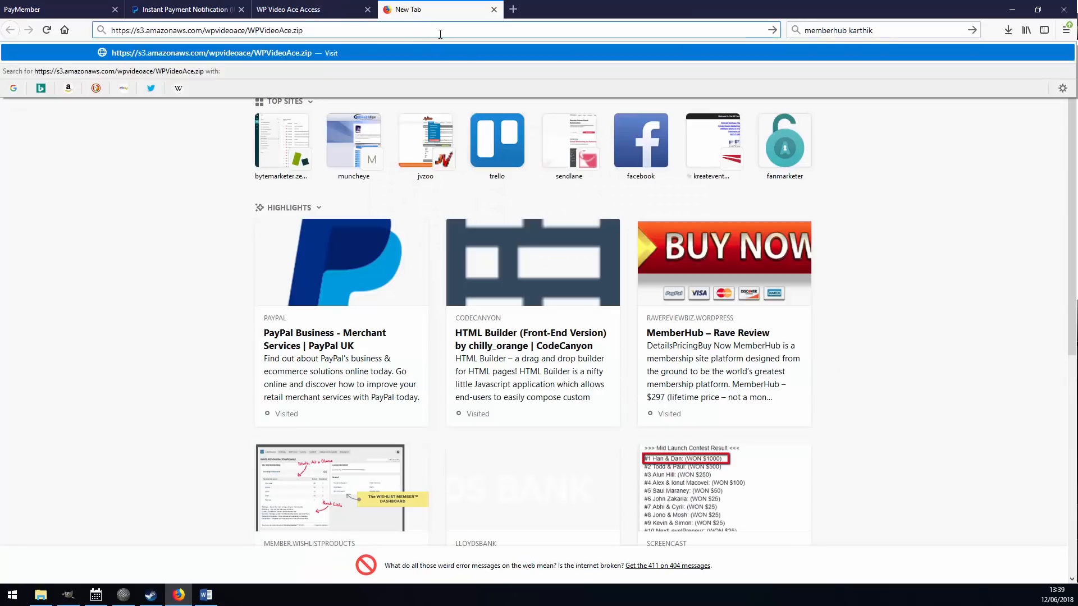
key("Return")
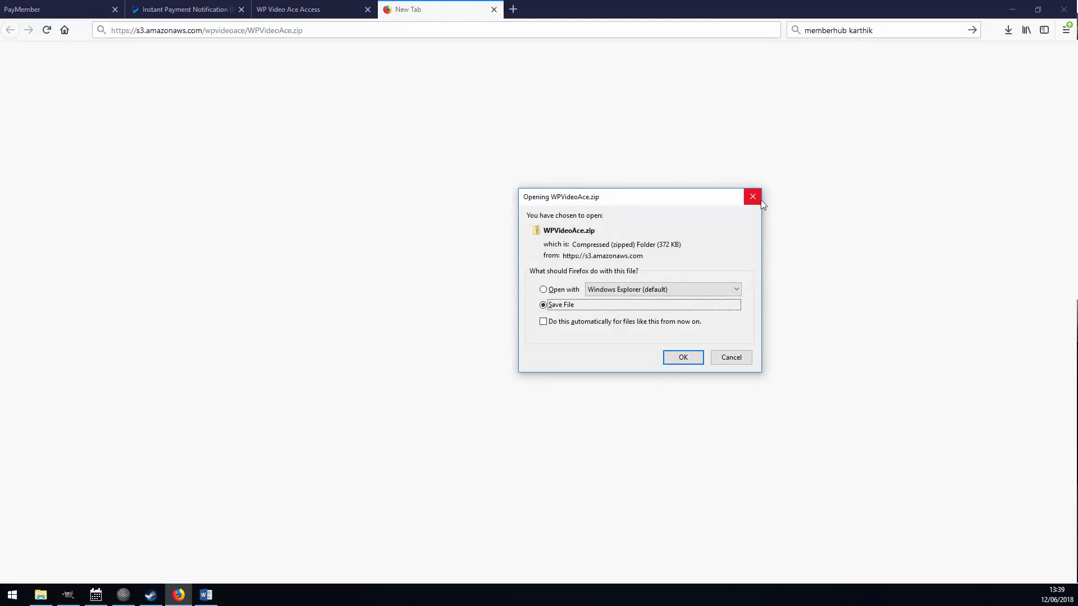
left_click(336, 31)
key("ctrl+c")
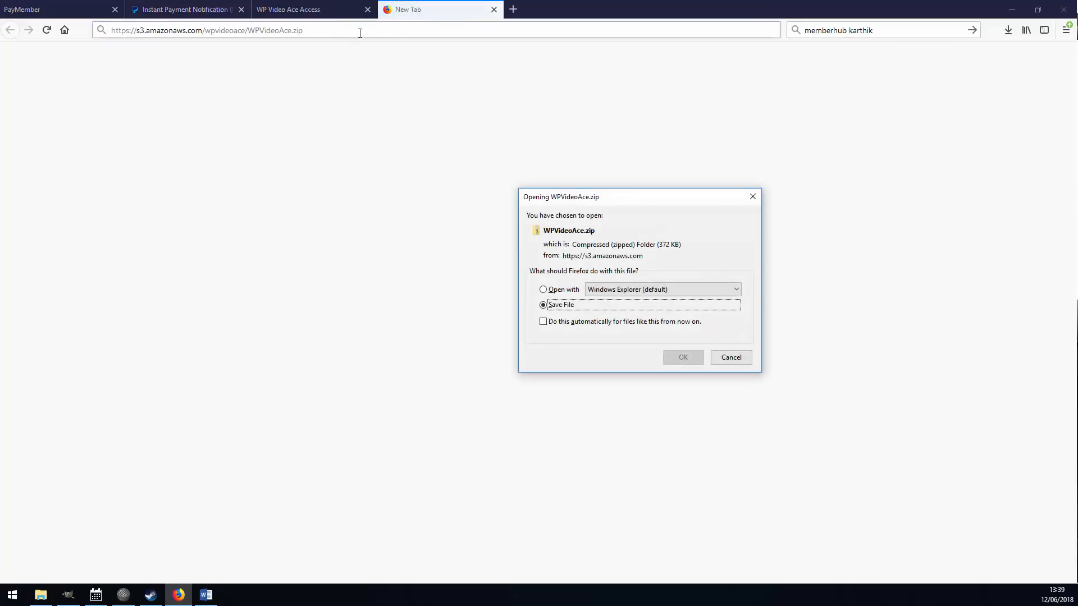
left_click(753, 196)
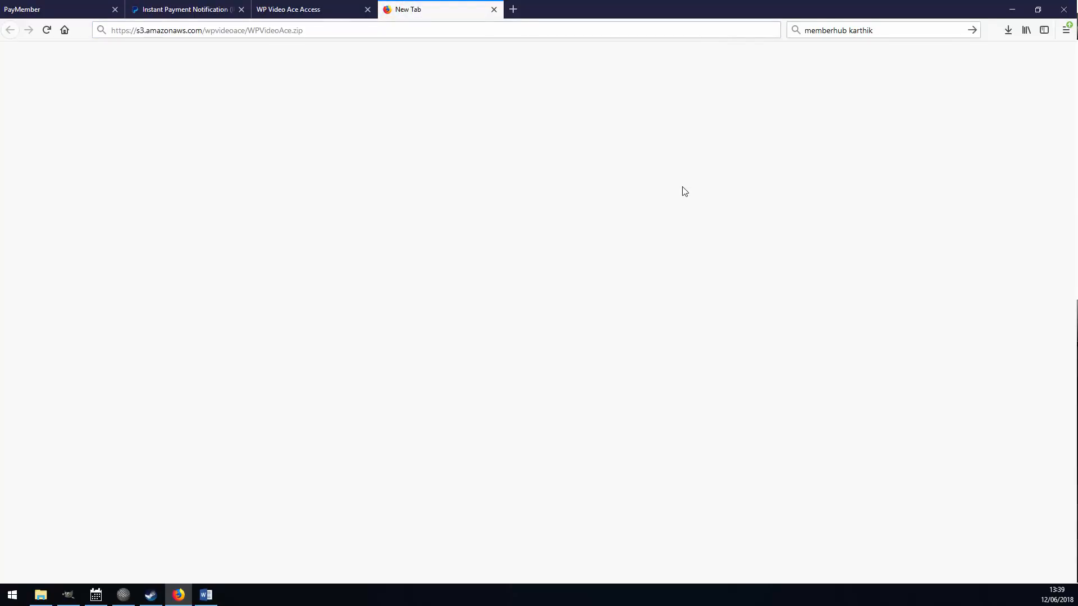
left_click(309, 17)
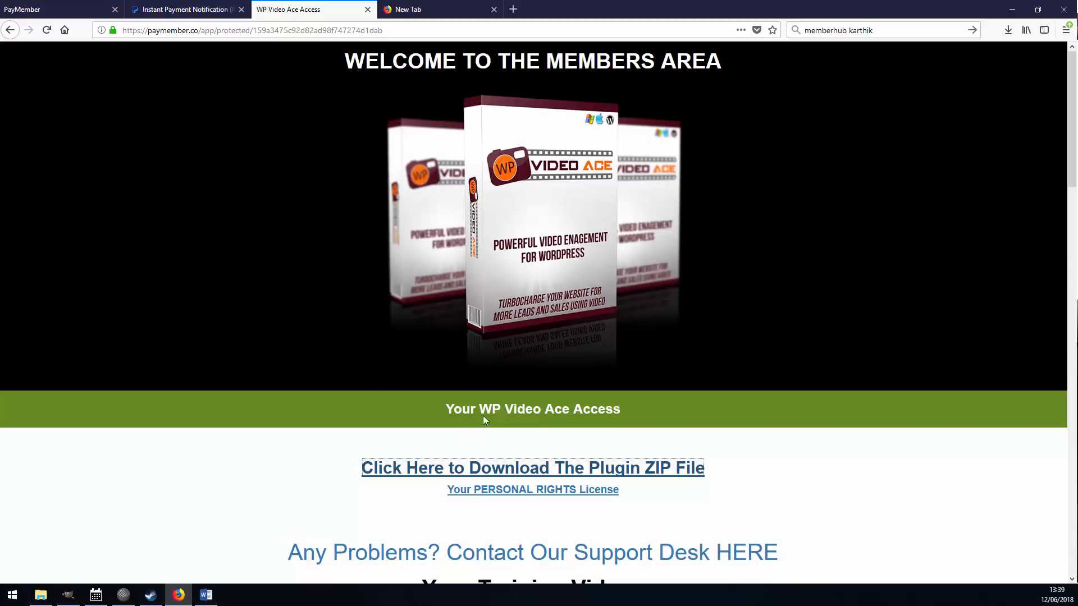
left_click_drag(437, 467, 434, 10)
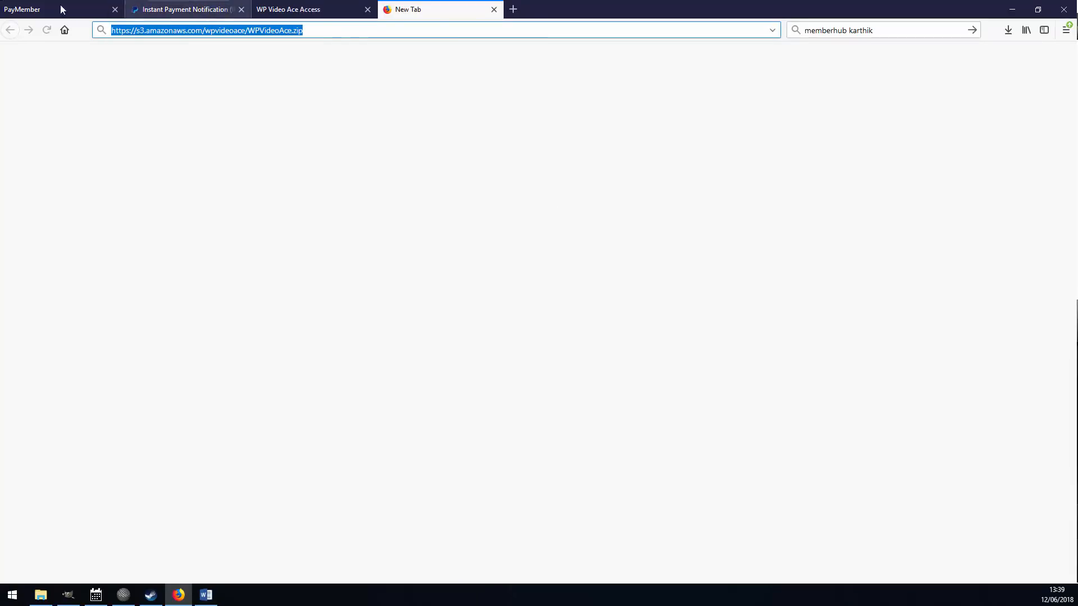
Use the WPVideoAce.zip S3 URL as both Link to be replaced and Actual URL, count 1, and save.
left_click(62, 9)
left_click(385, 124)
key("ctrl+v")
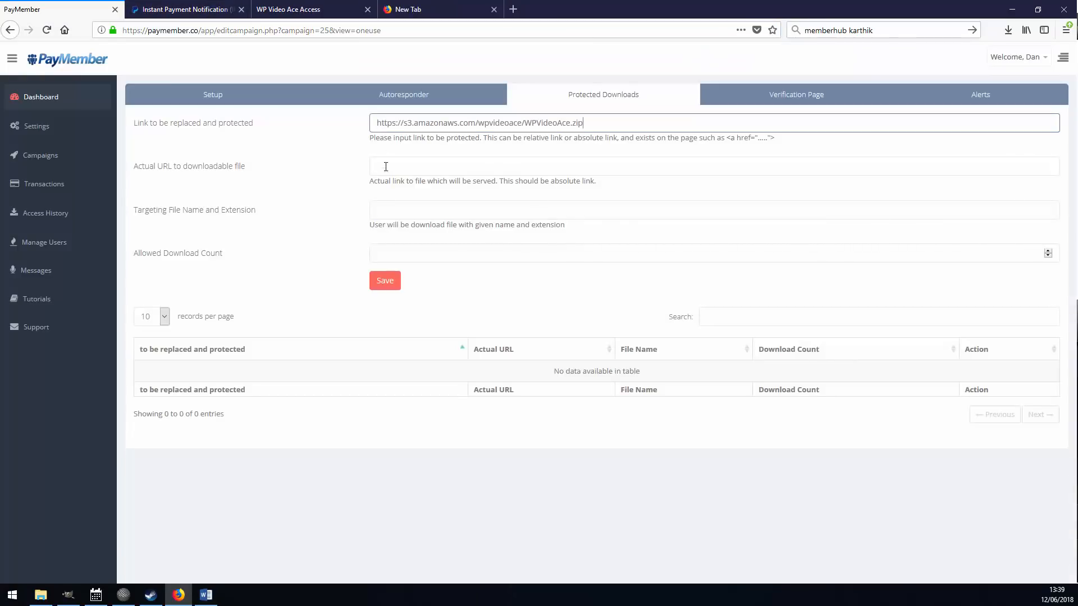
left_click(386, 167)
key("ctrl+v")
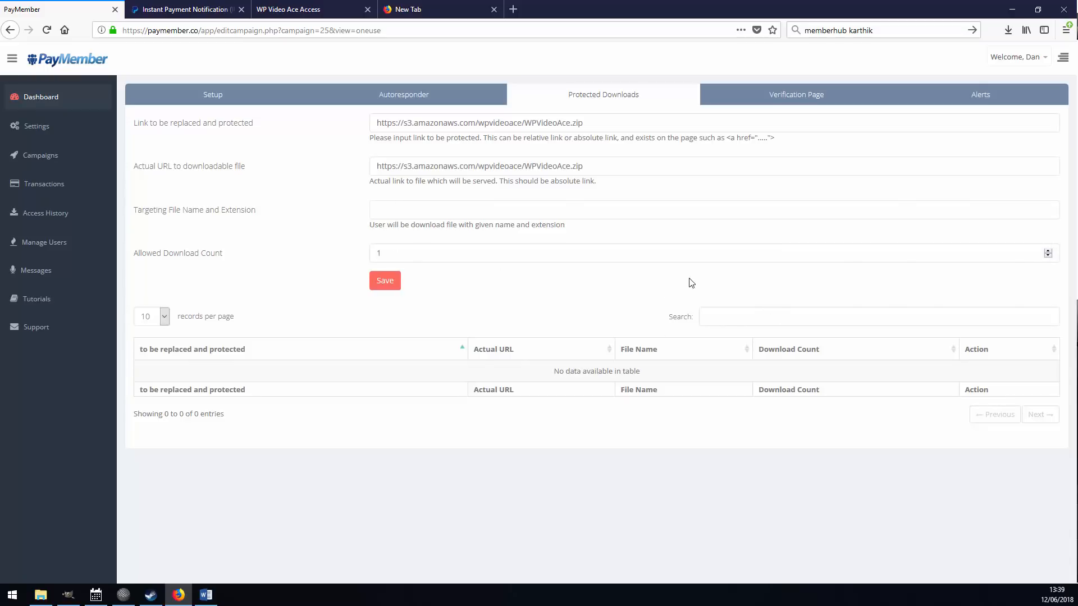
left_click(387, 283)
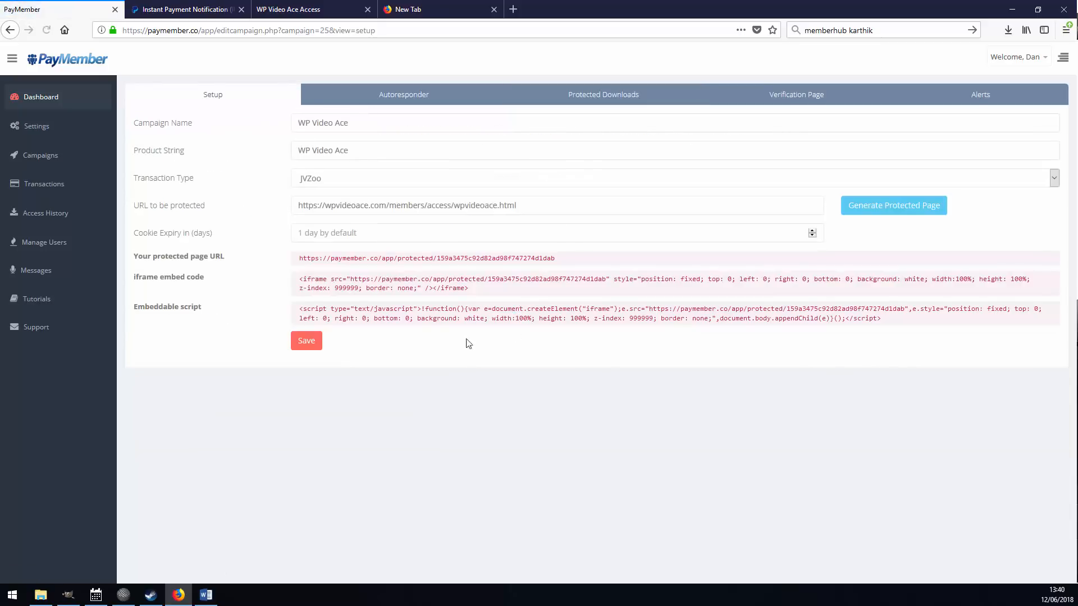
Save the campaign setup and open its new protected page URL in the WP Video Ace Access tab.
left_click(307, 342)
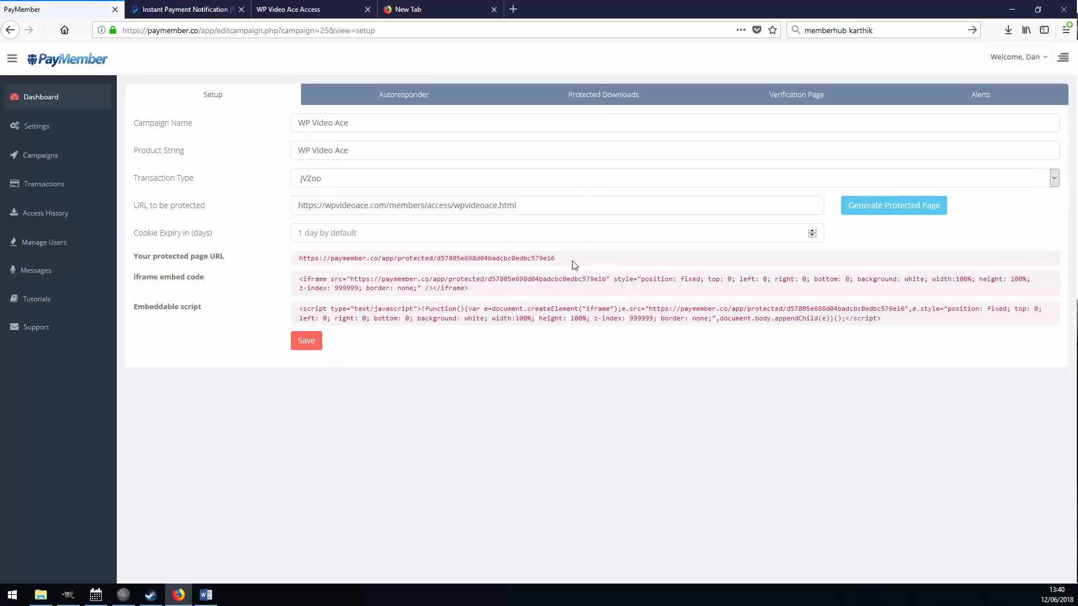
left_click_drag(554, 259, 290, 273)
key("ctrl+c")
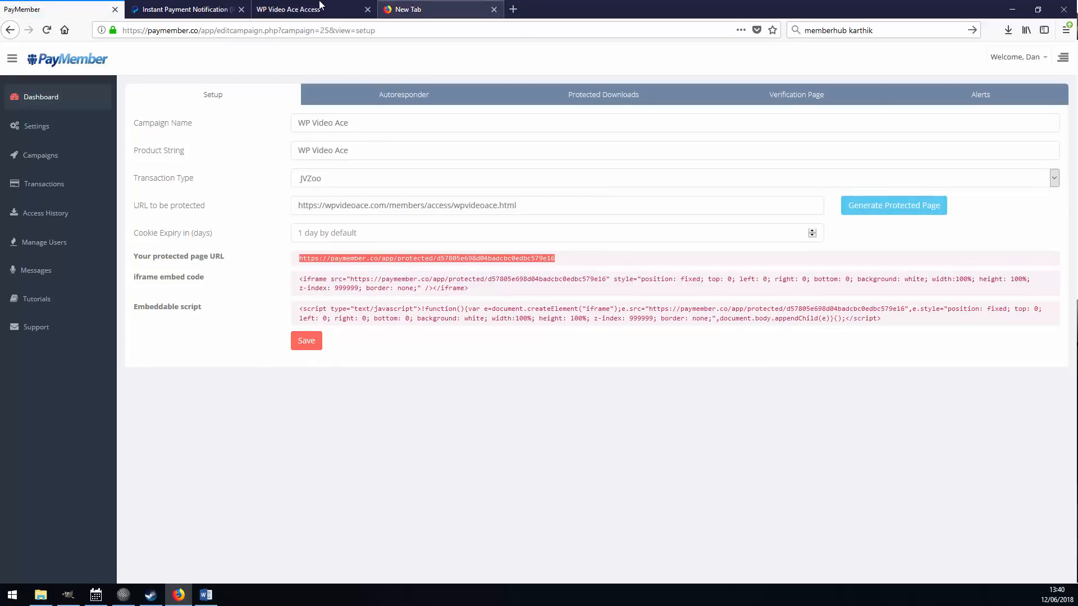
left_click(322, 7)
left_click(356, 30)
key("ctrl+v")
key("Return")
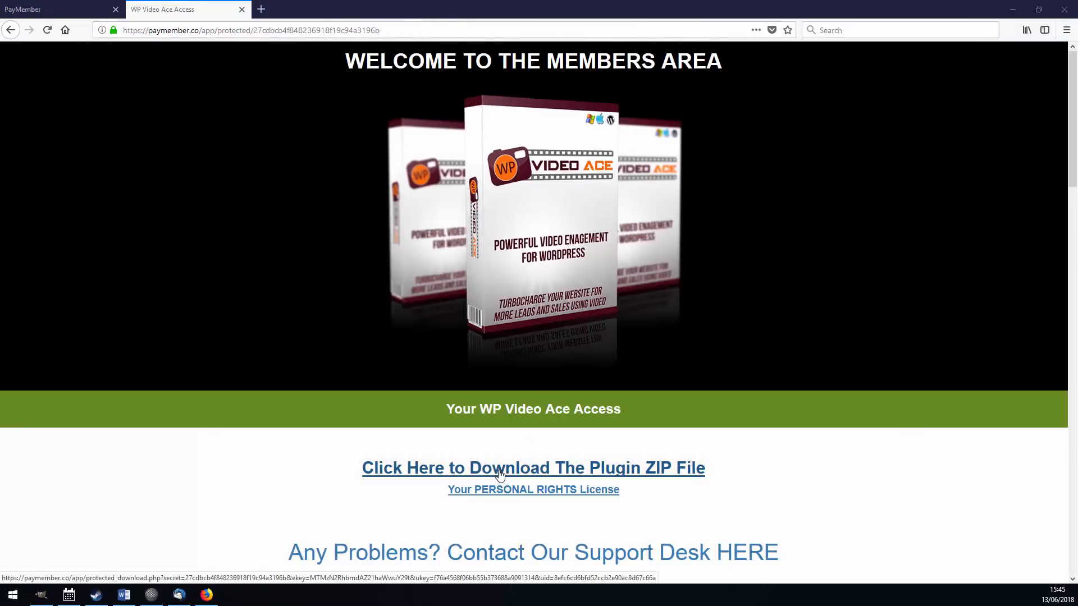
Load the copied WP Video Ace download link in a new tab and save WPVideoAce.zip to disk.
right_click(500, 473)
left_click(559, 556)
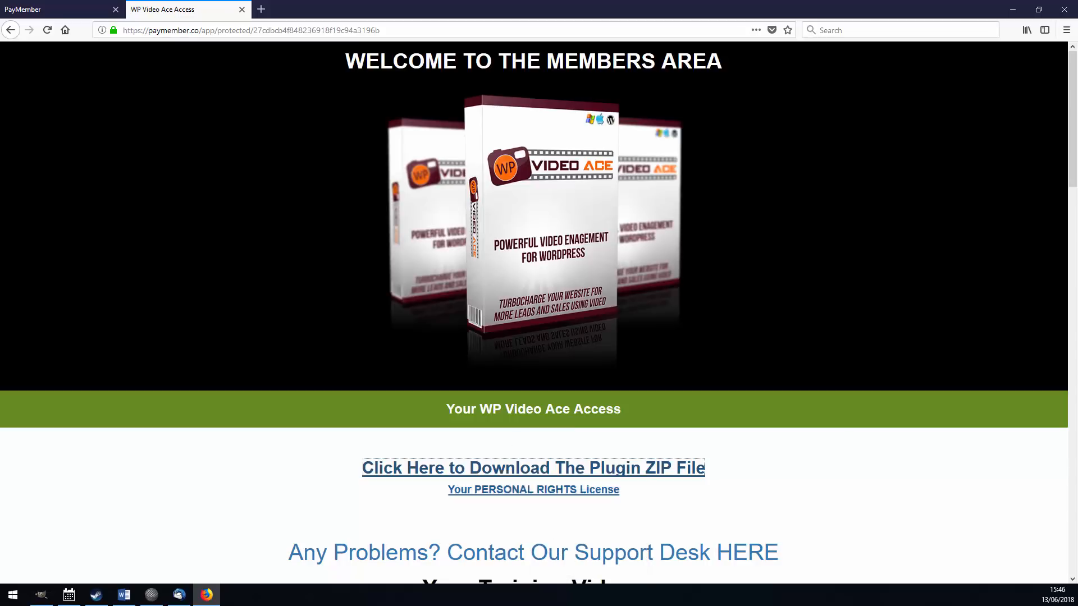
key("ctrl+t")
key("ctrl+v")
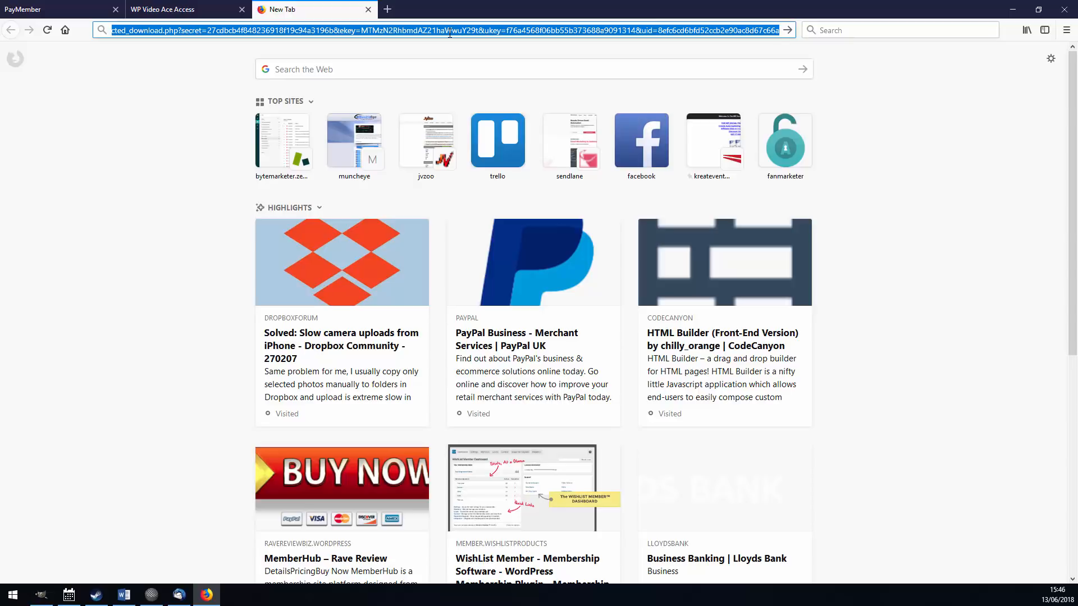
key("Return")
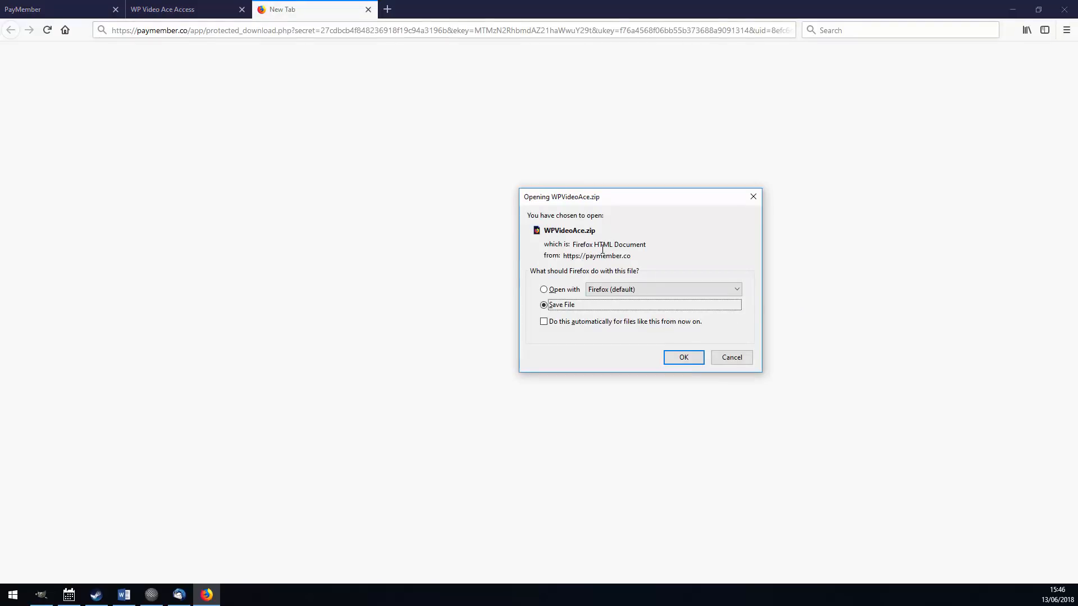
left_click(682, 358)
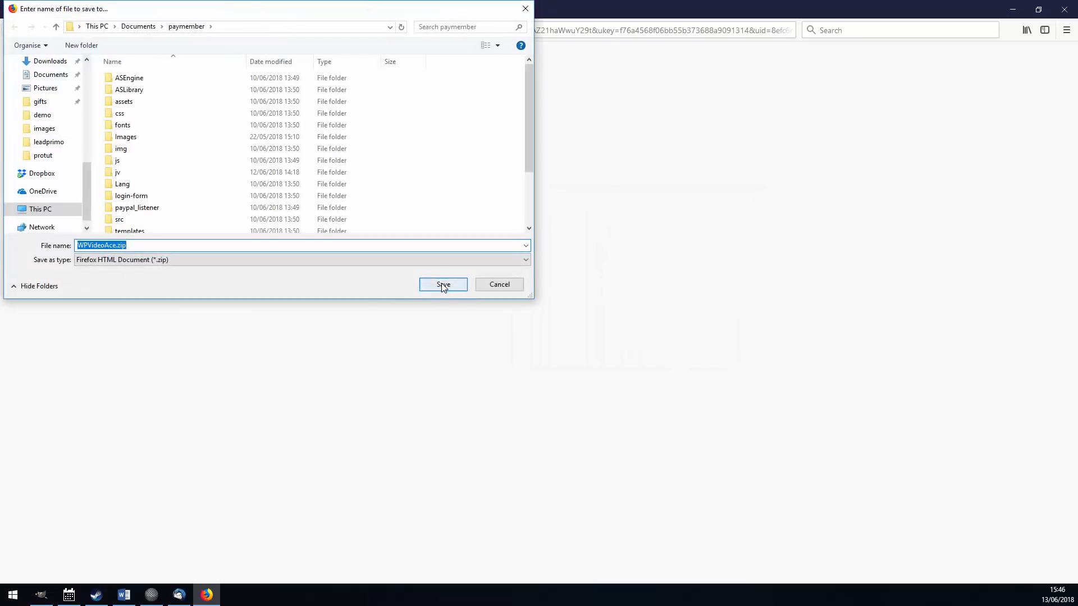
left_click(442, 285)
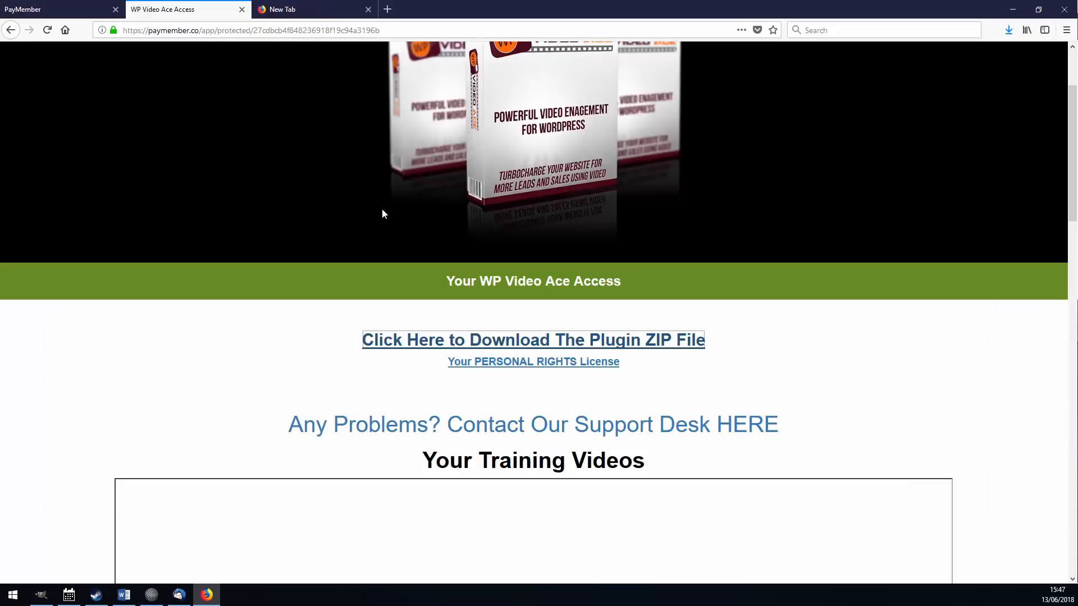
Reload the members access page and load its plugin download link again in the new tab.
left_click(46, 29)
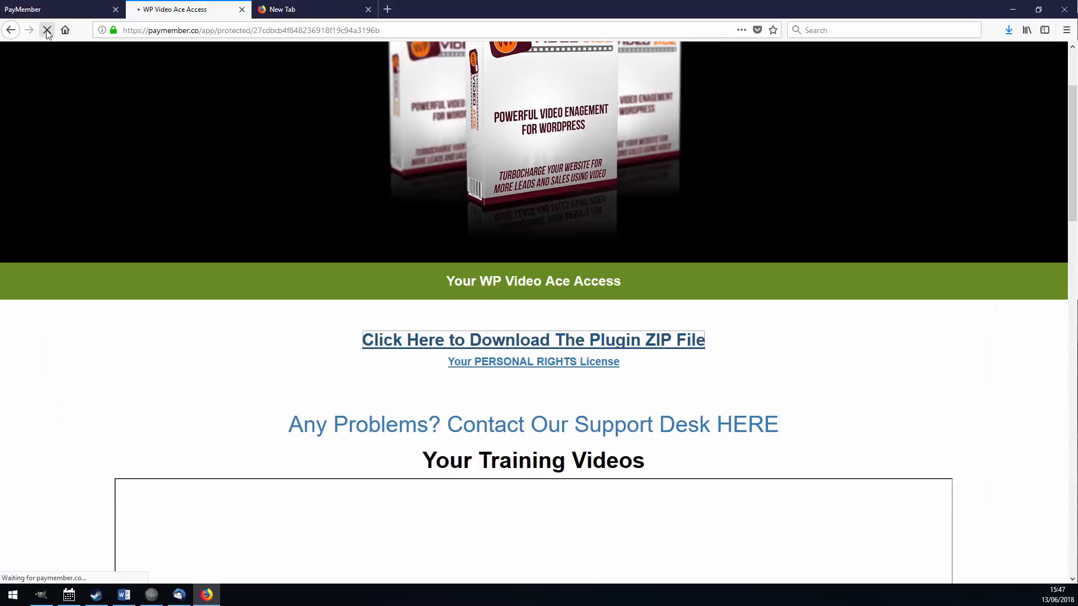
right_click(381, 341)
left_click(429, 429)
left_click(317, 10)
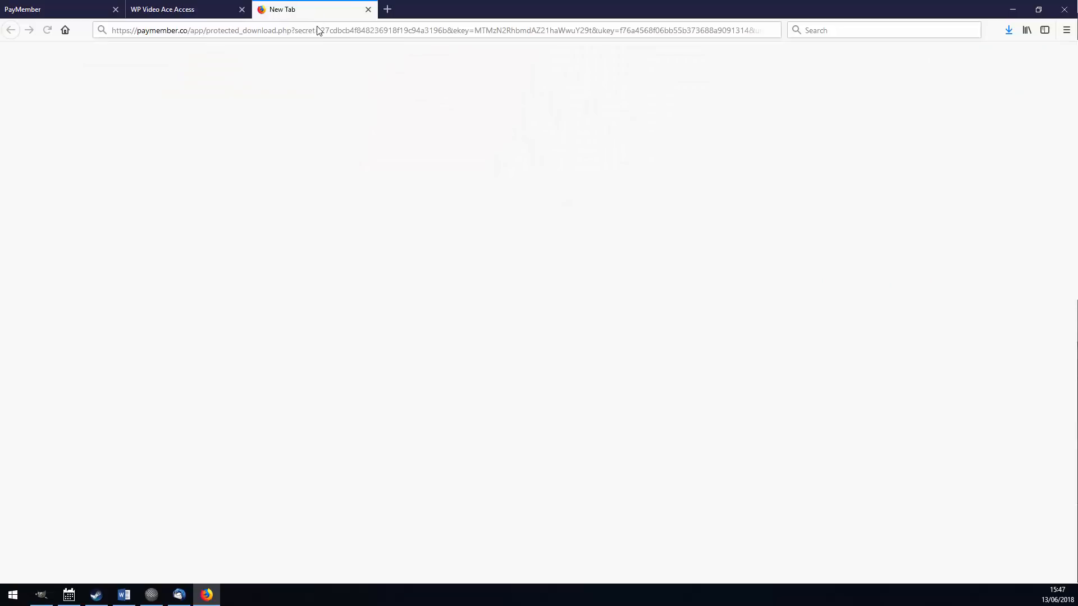
left_click(317, 29)
key("ctrl+v")
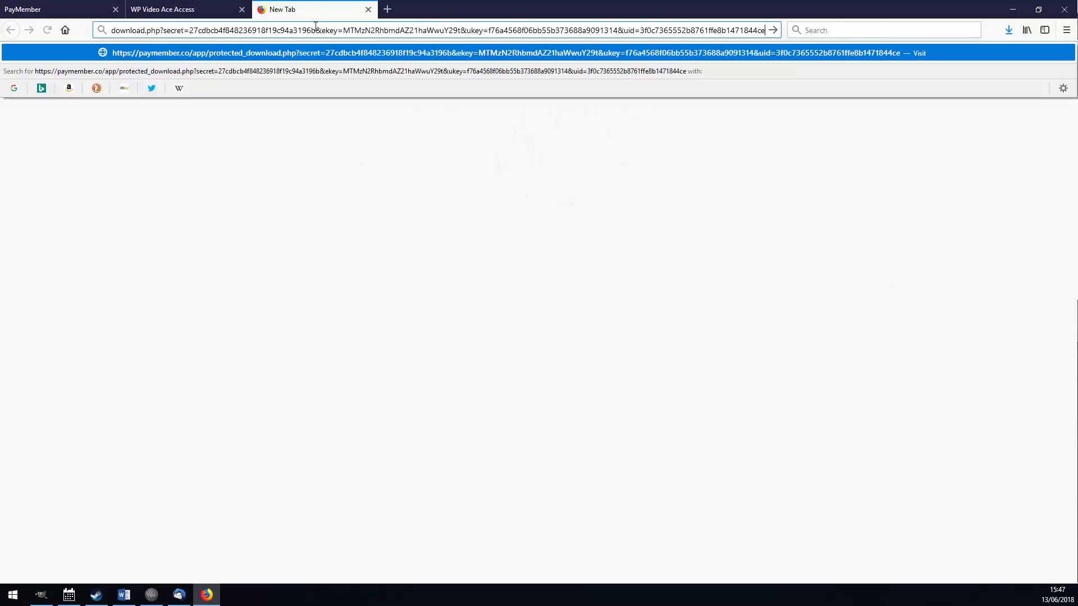
key("Return")
left_click(34, 9)
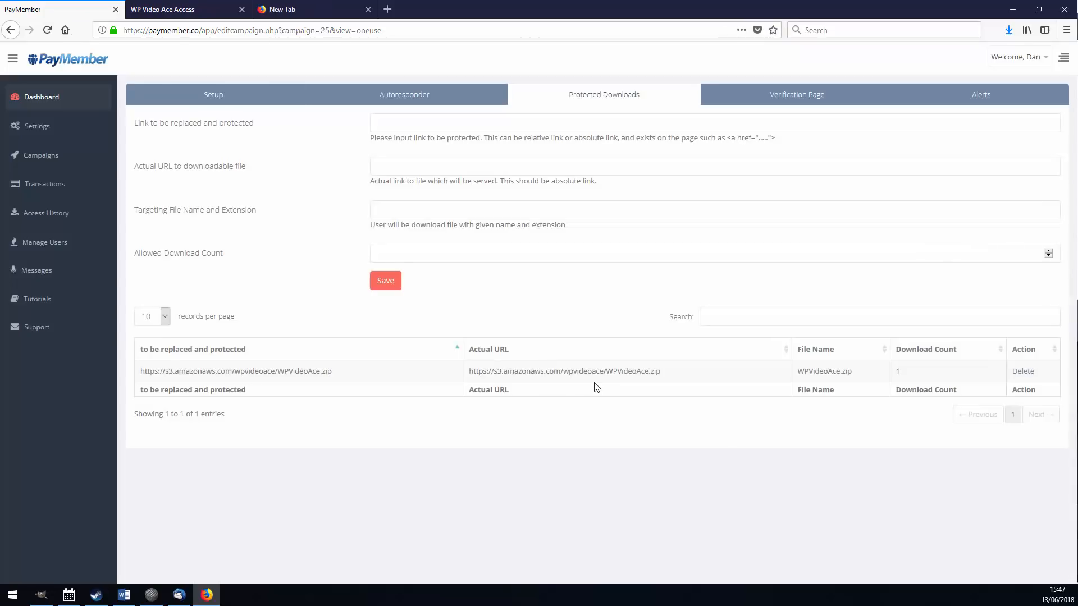
Check WPVideoAce.zip's download count, drag the plugin link into the new tab, and highlight the file URL.
left_click(909, 378)
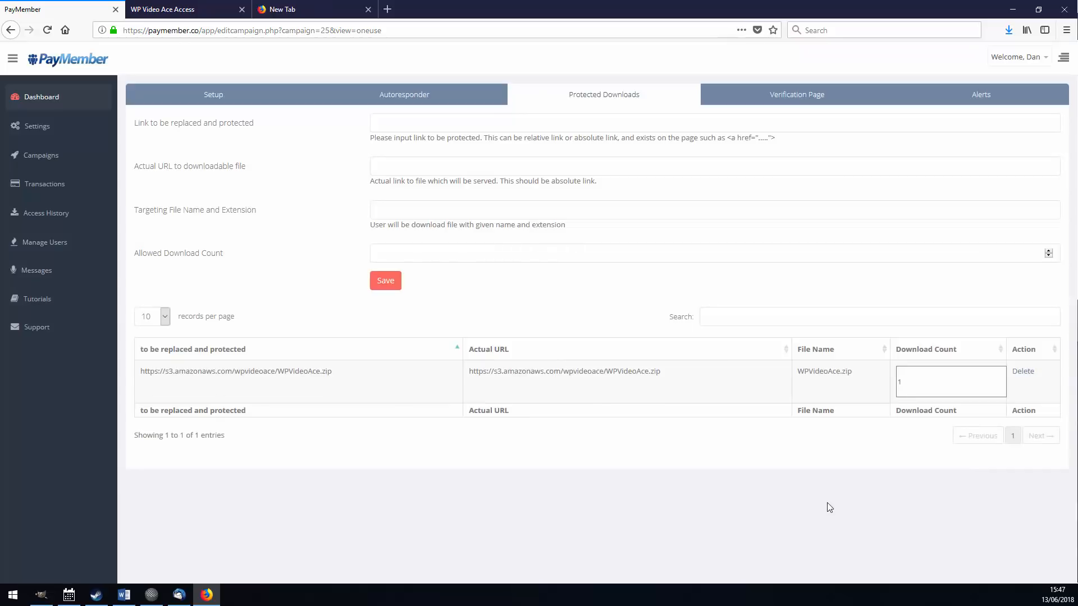
left_click(836, 521)
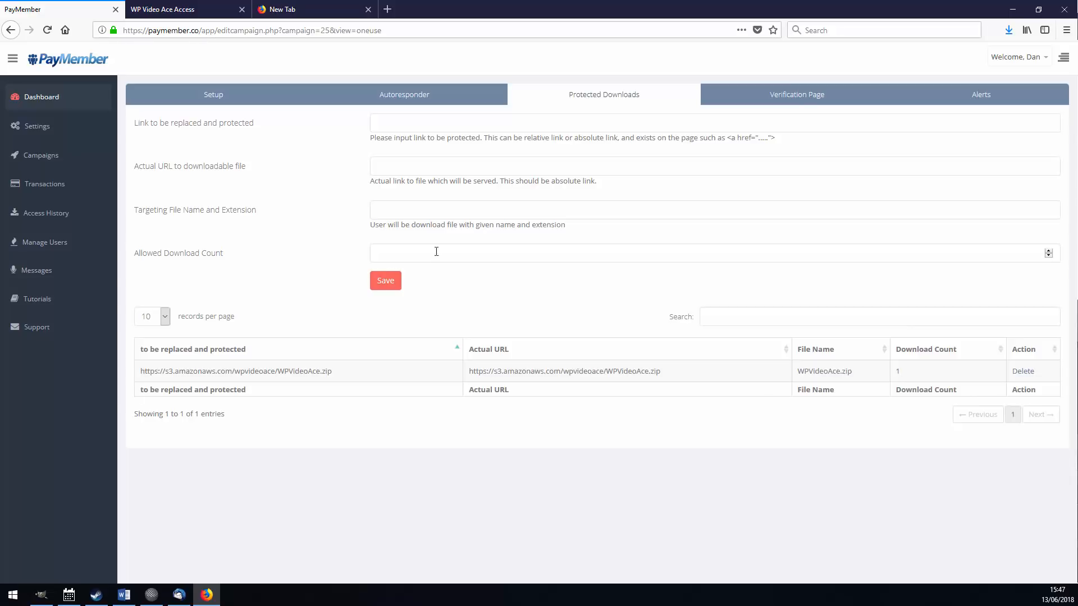
left_click(200, 8)
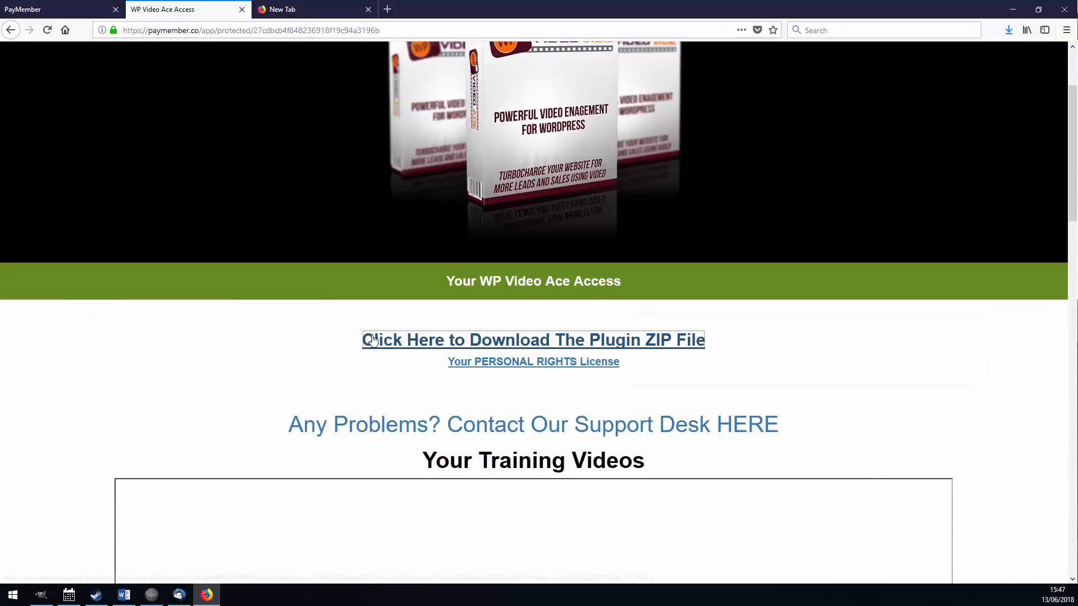
left_click_drag(367, 339, 277, 33)
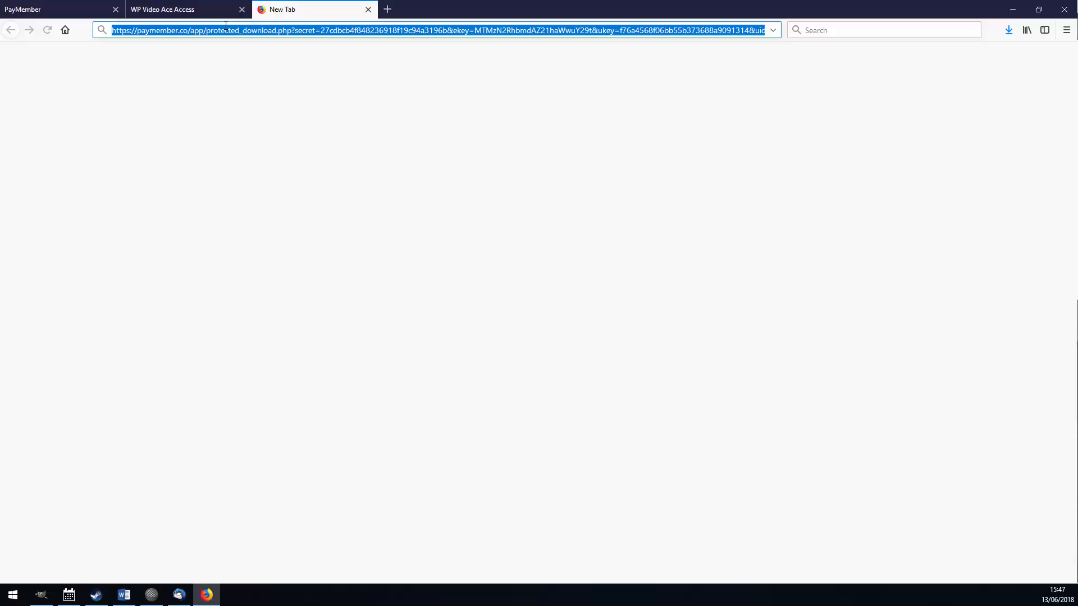
left_click(96, 8)
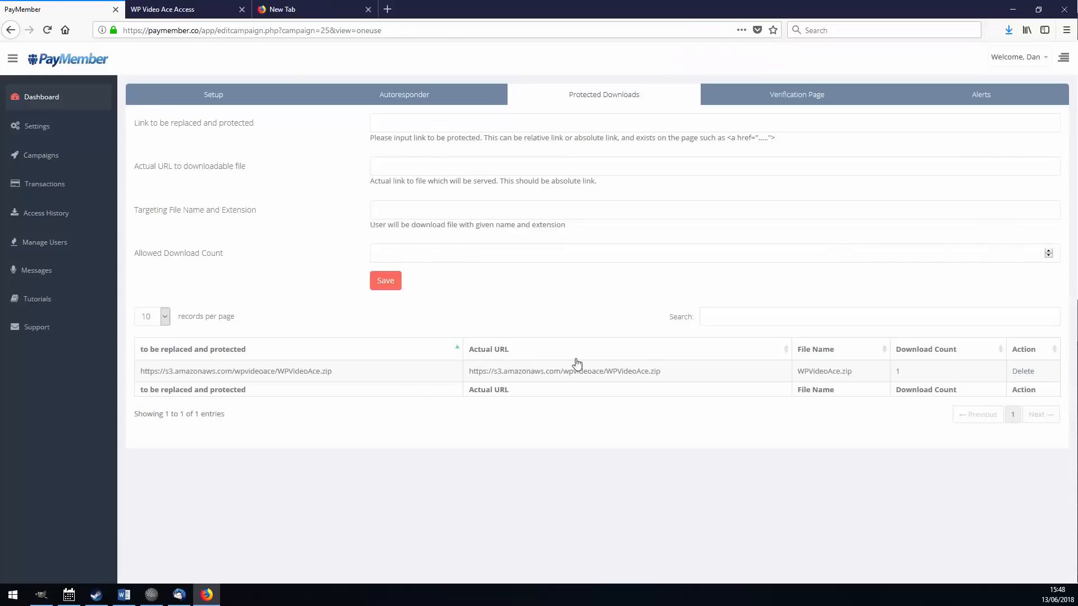
left_click_drag(662, 370, 549, 462)
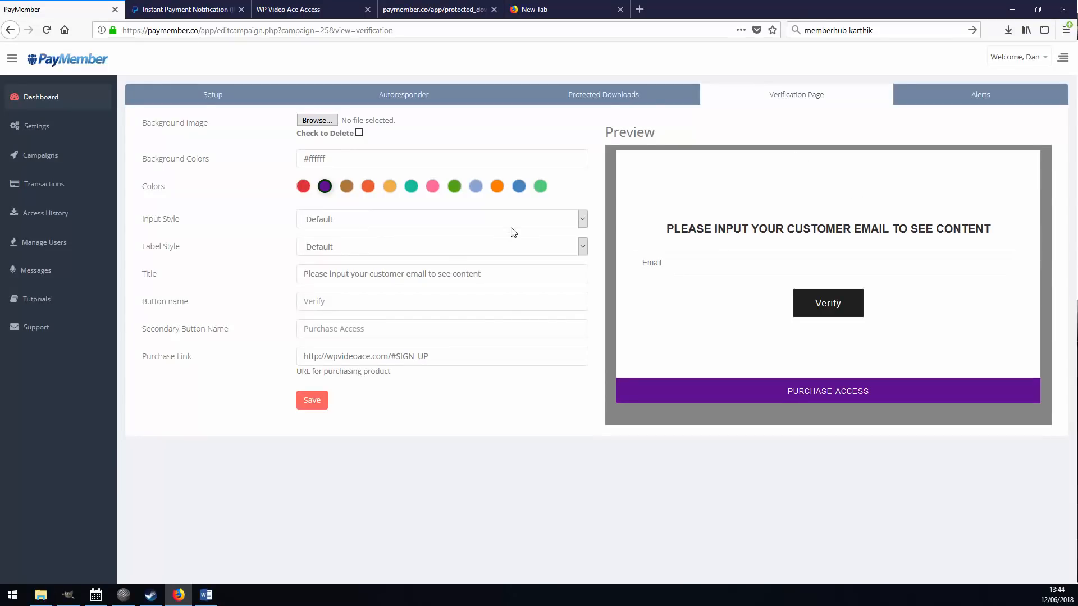
Set Input Style to Border Solid Bottom and Label Style to Label Bg, and name the button 'Verify Your Email'.
left_click(396, 222)
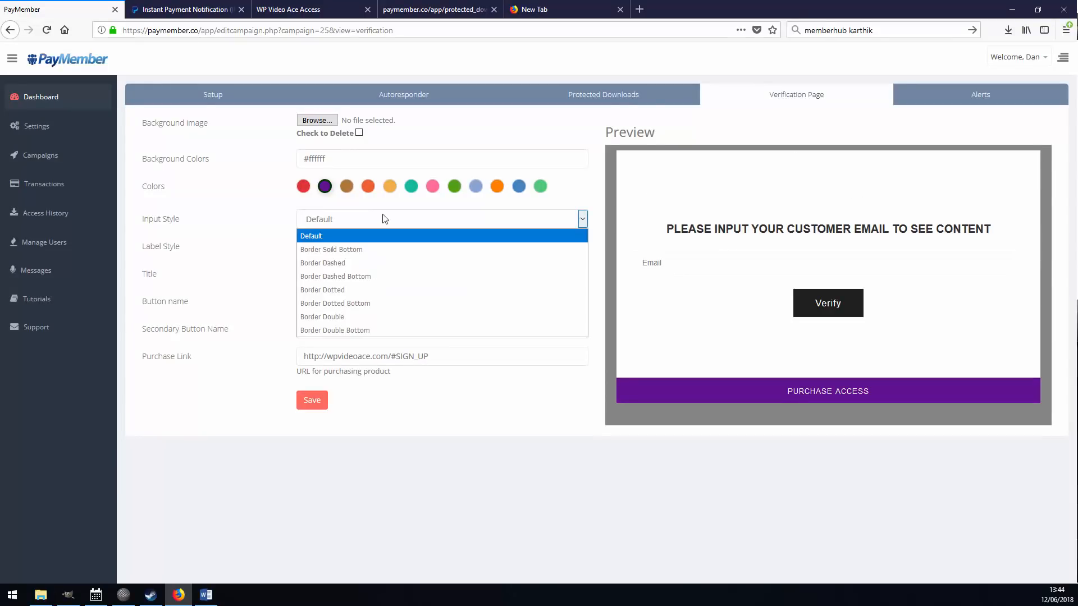
left_click(365, 272)
left_click(371, 247)
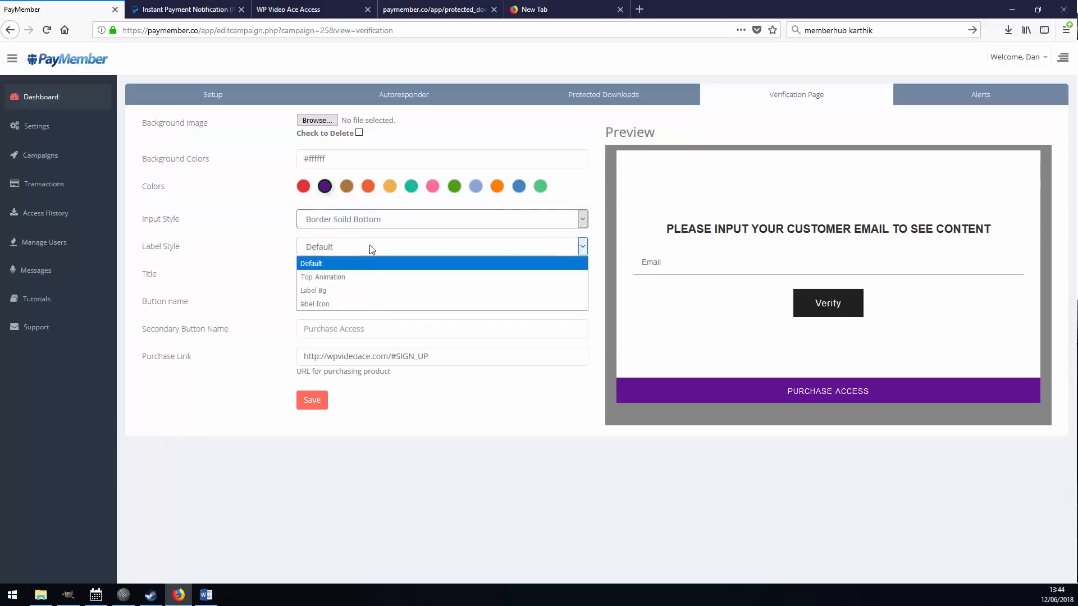
left_click(382, 286)
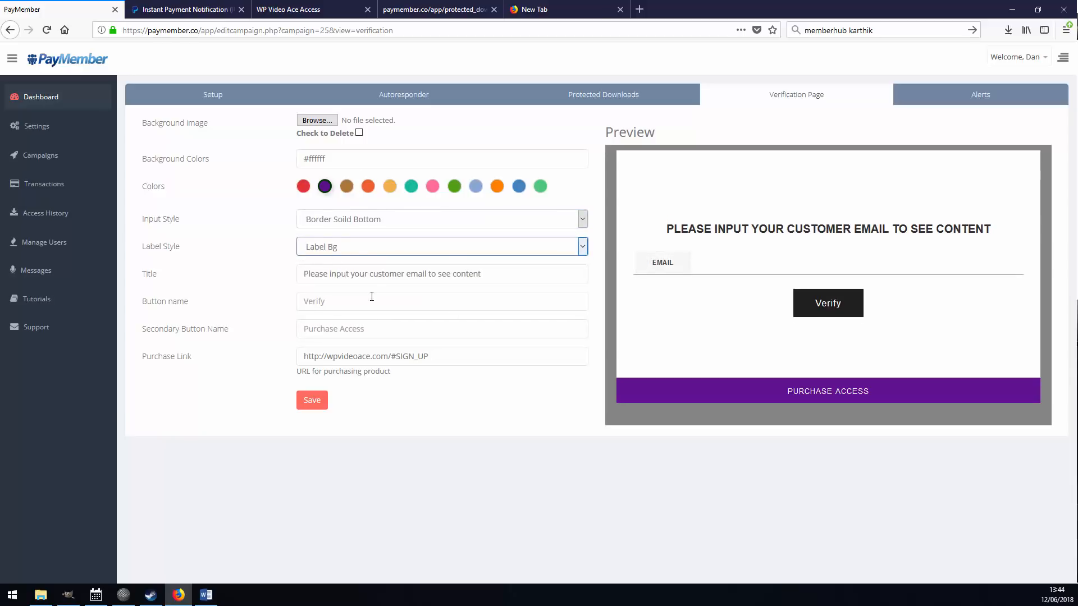
triple_click(511, 275)
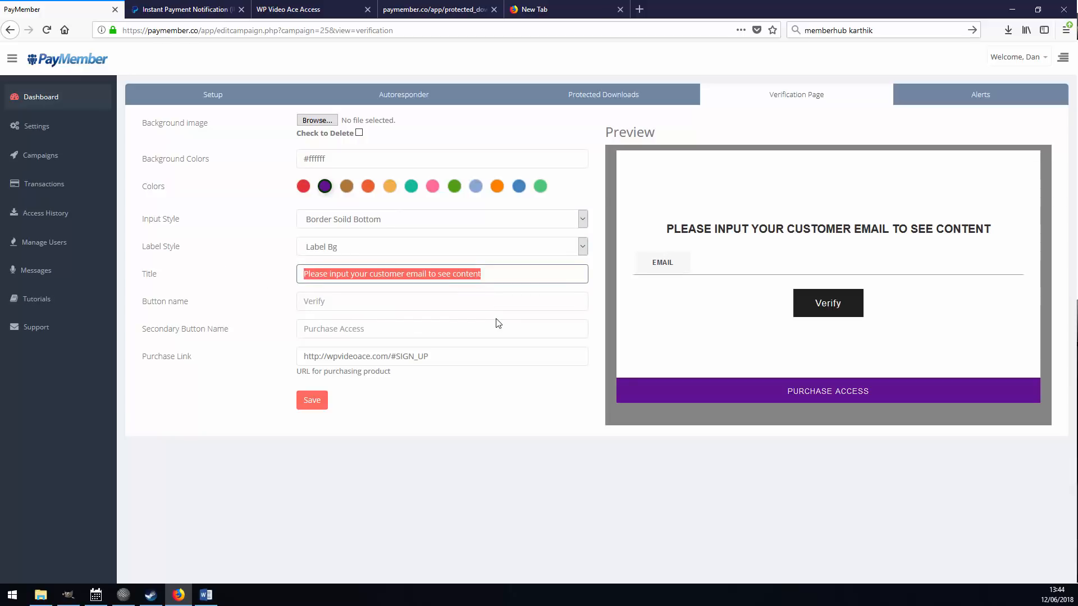
left_click(350, 302)
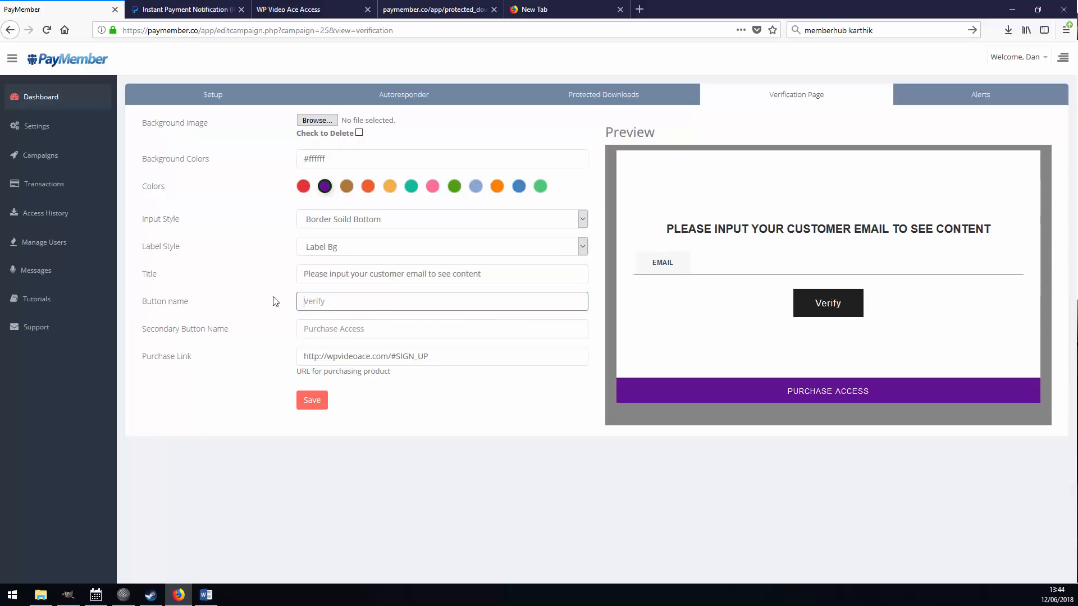
type("Verify Your Email")
left_click(460, 445)
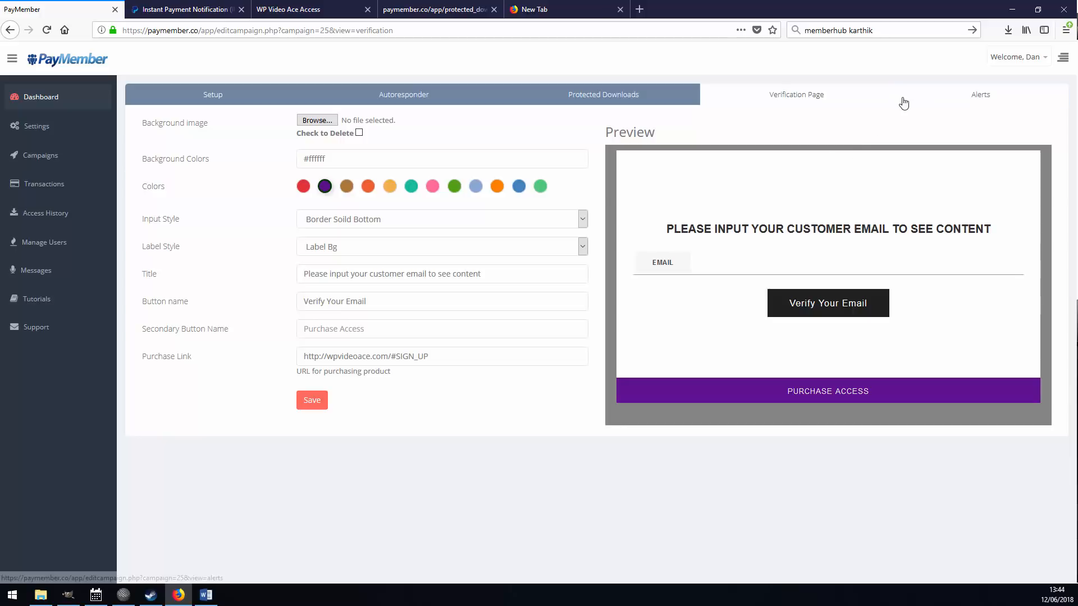
Open the campaign's Alerts tab, then go to the Transactions list.
left_click(978, 100)
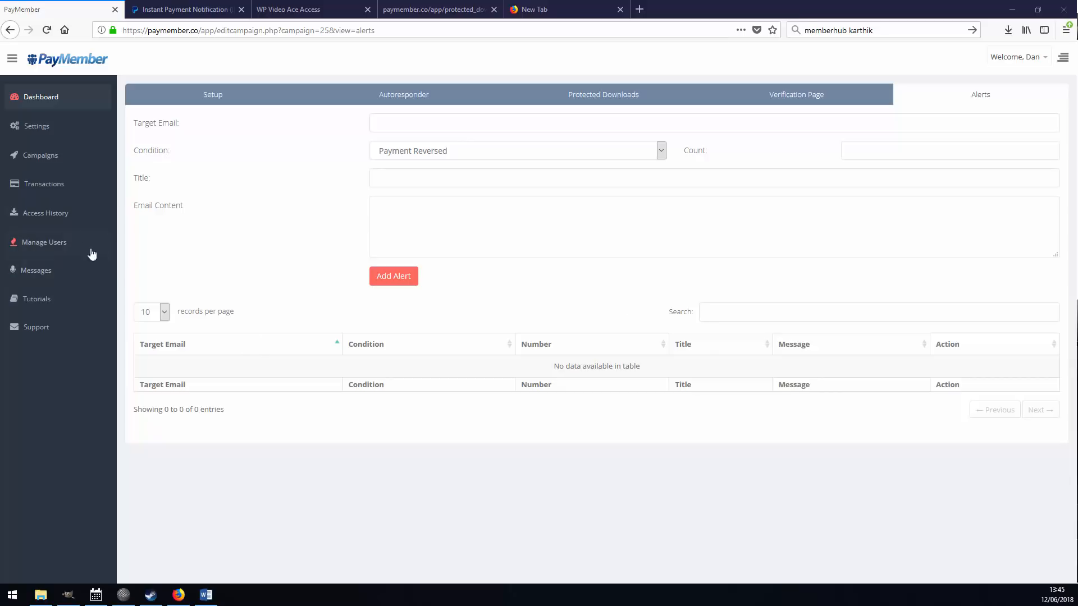
left_click(68, 187)
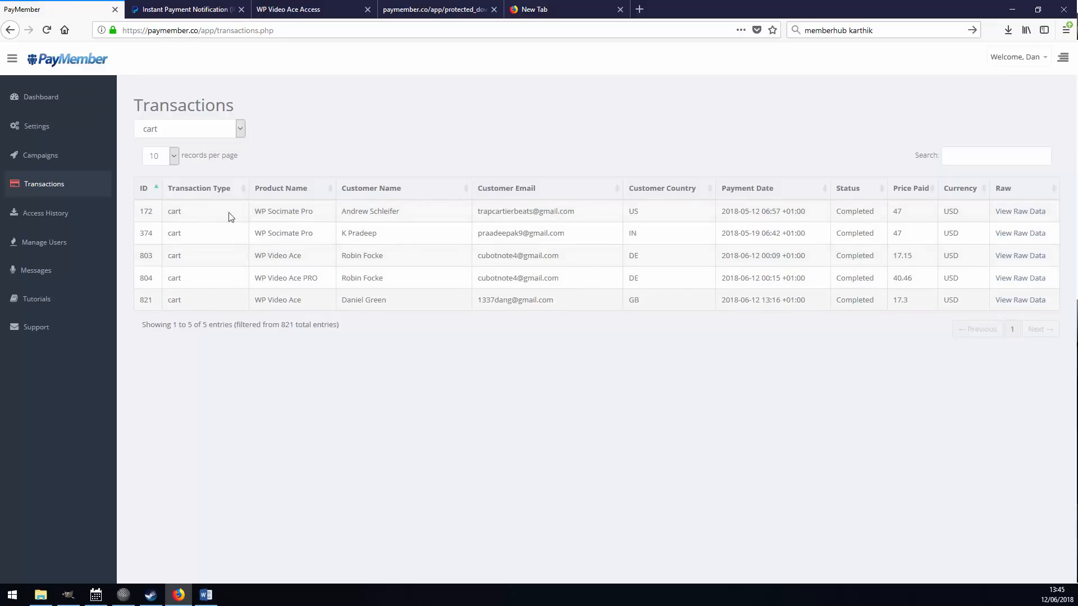
Review purchase 821's product, customer, email, country, date and status, then view its raw JSON data.
triple_click(267, 301)
triple_click(339, 306)
left_click_drag(558, 303, 470, 321)
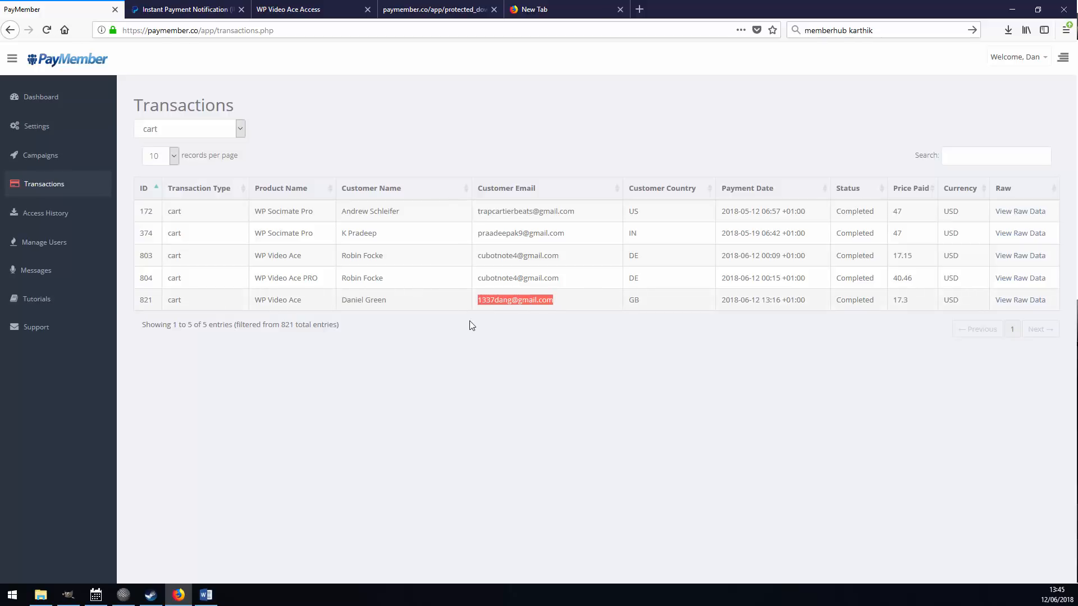
left_click_drag(668, 301, 615, 306)
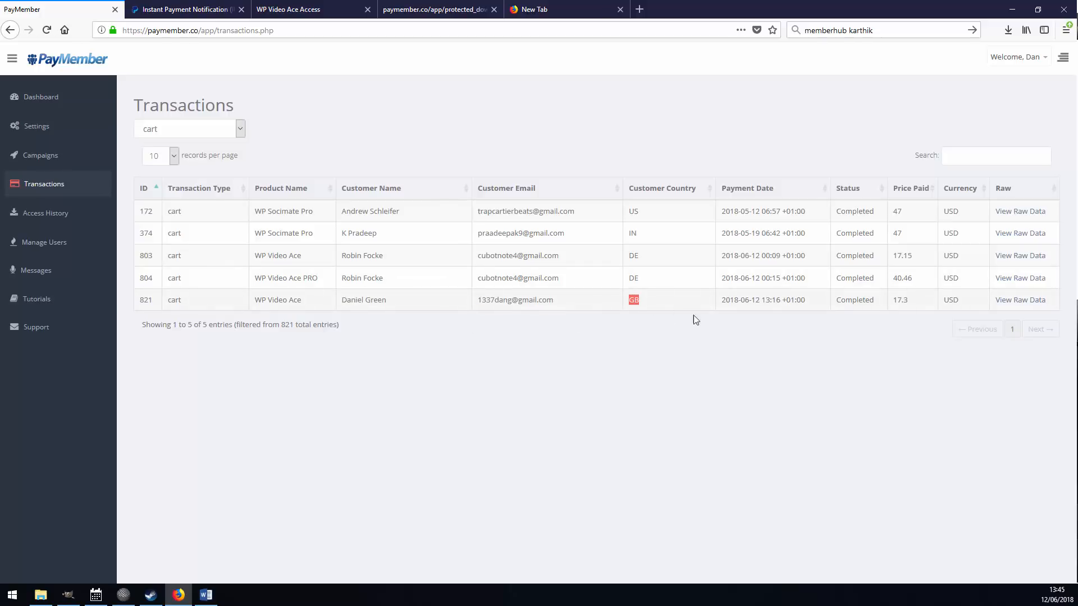
left_click_drag(806, 302, 720, 306)
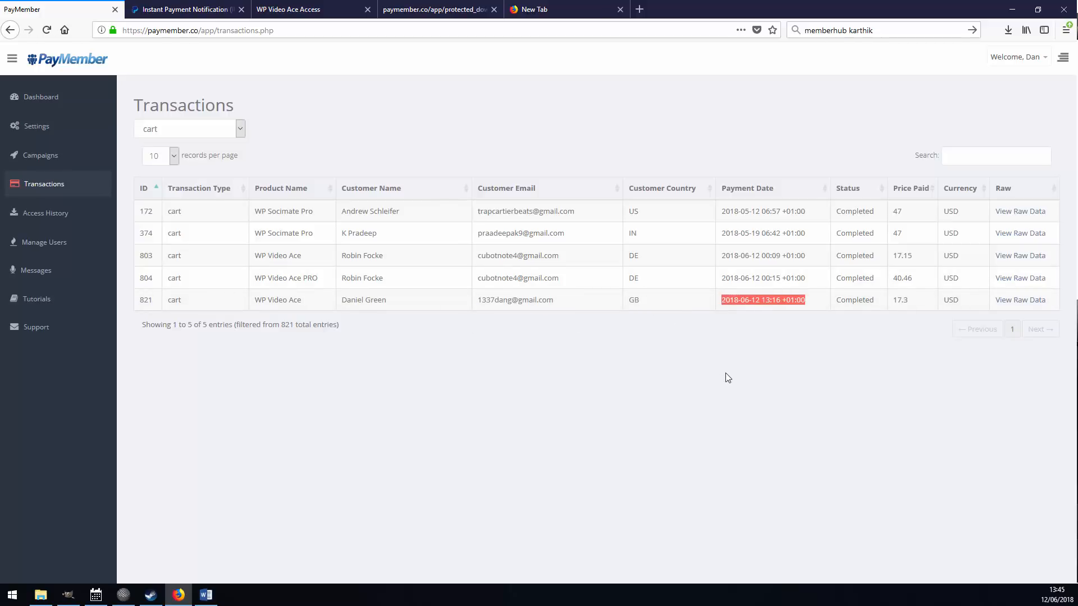
double_click(872, 301)
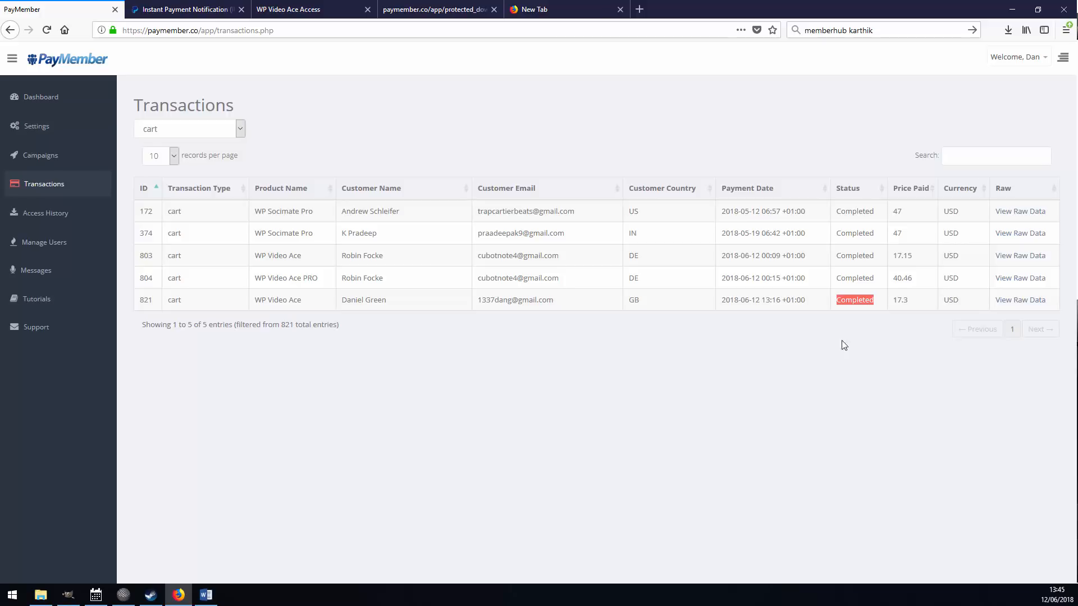
left_click(1026, 302)
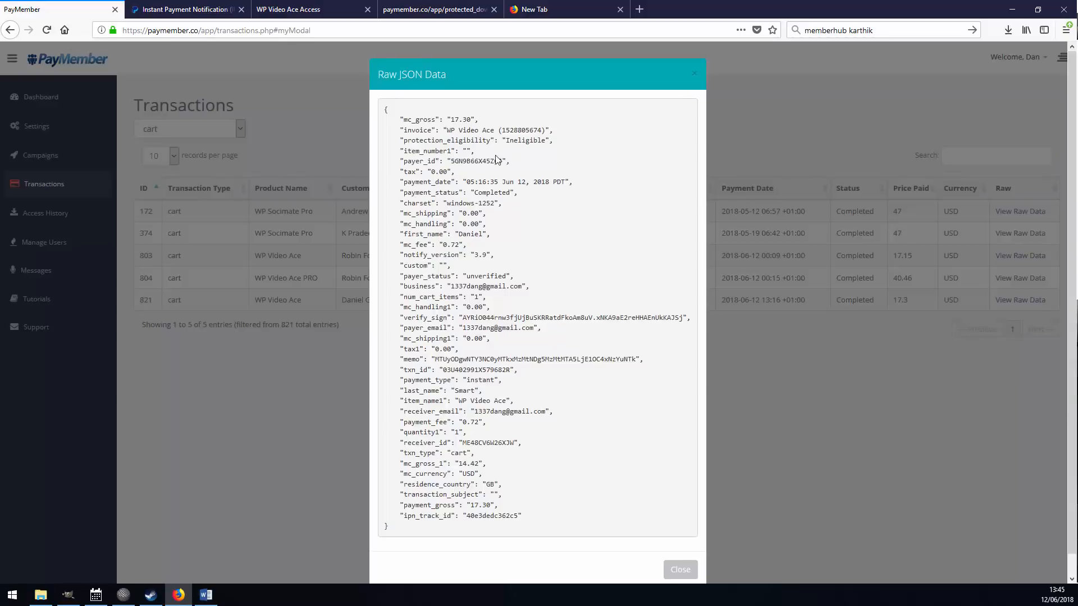
scroll(497, 163, "down", 1)
scroll(497, 227, "up", 1)
scroll(459, 317, "down", 1)
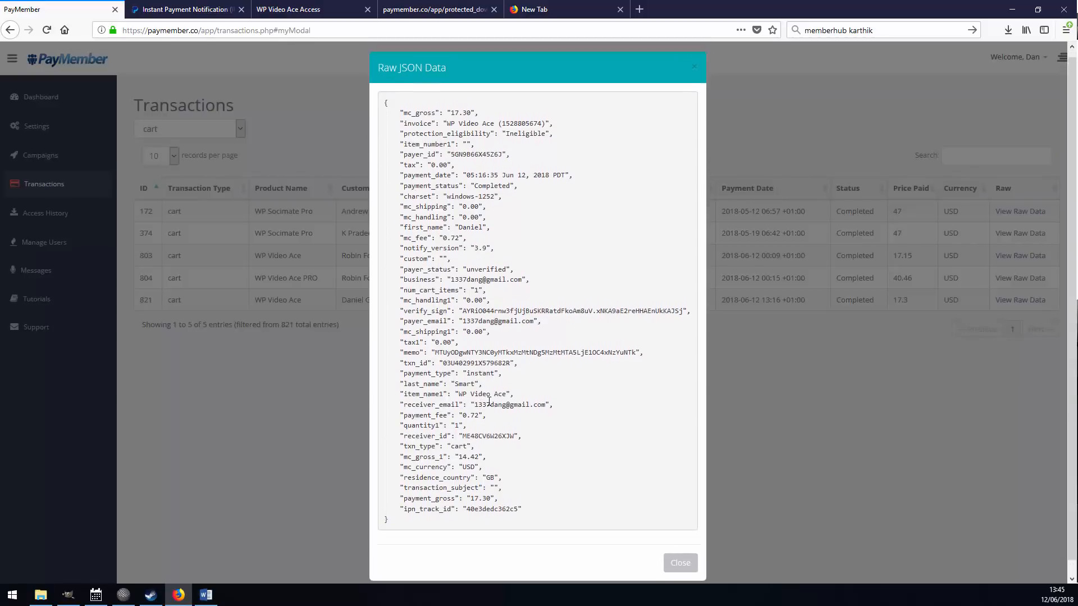
scroll(488, 402, "up", 1)
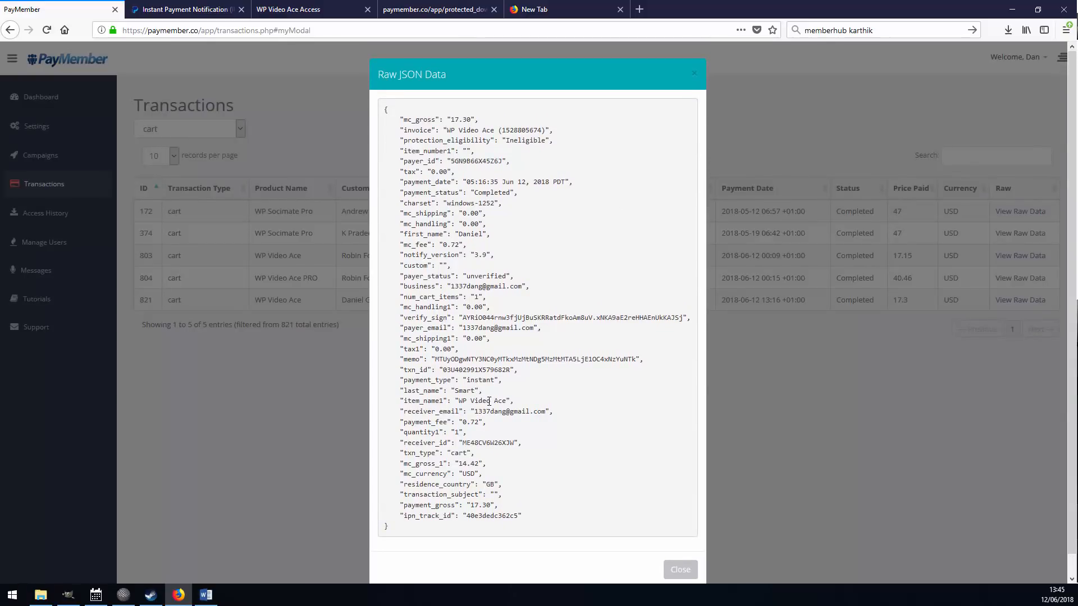
left_click(781, 388)
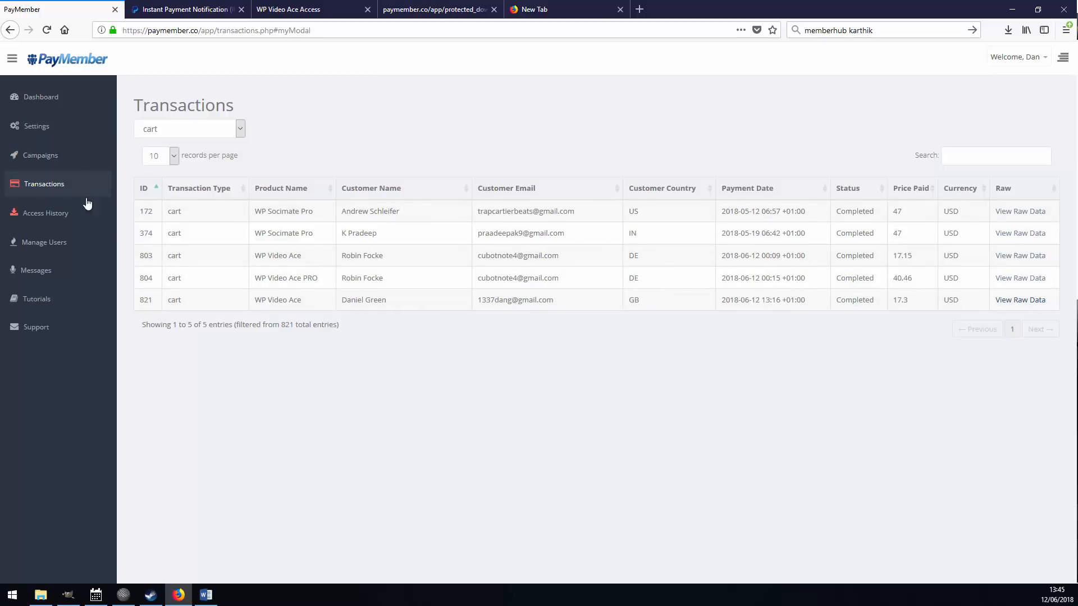
left_click(54, 158)
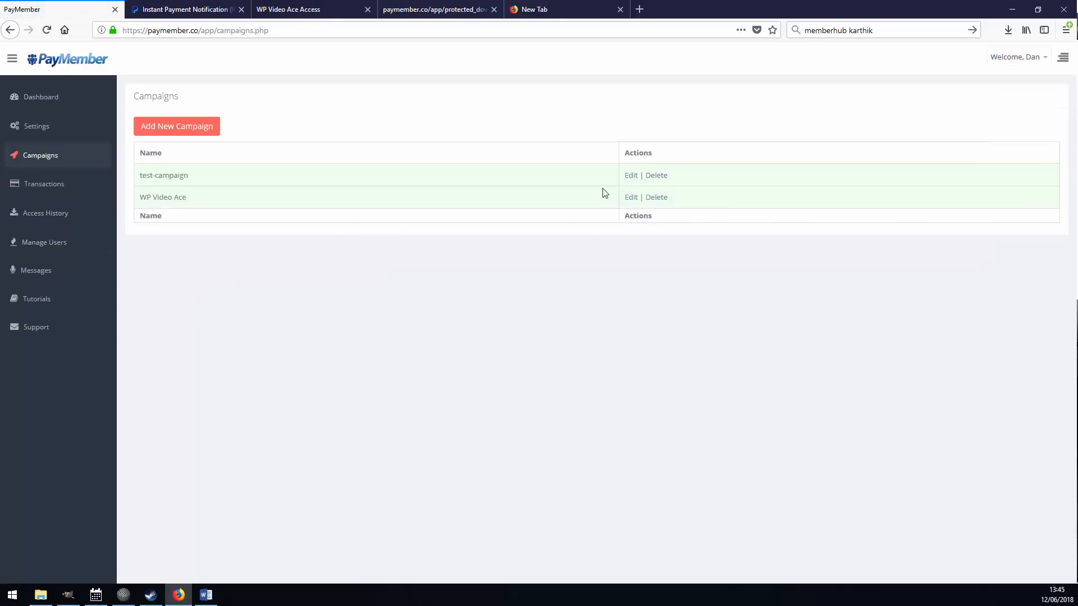
left_click(632, 197)
left_click(970, 106)
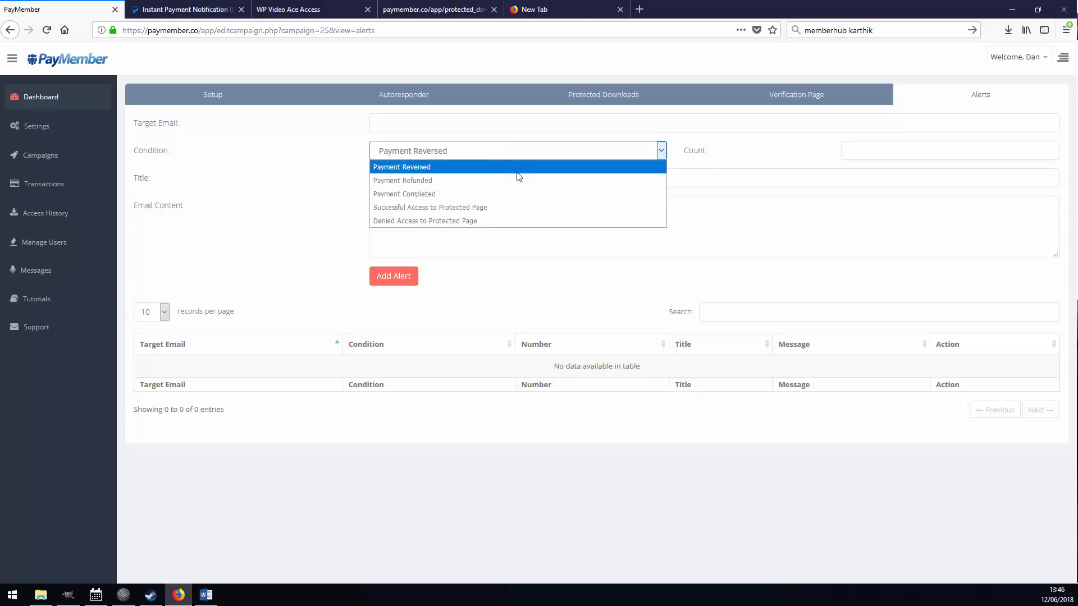
left_click(499, 151)
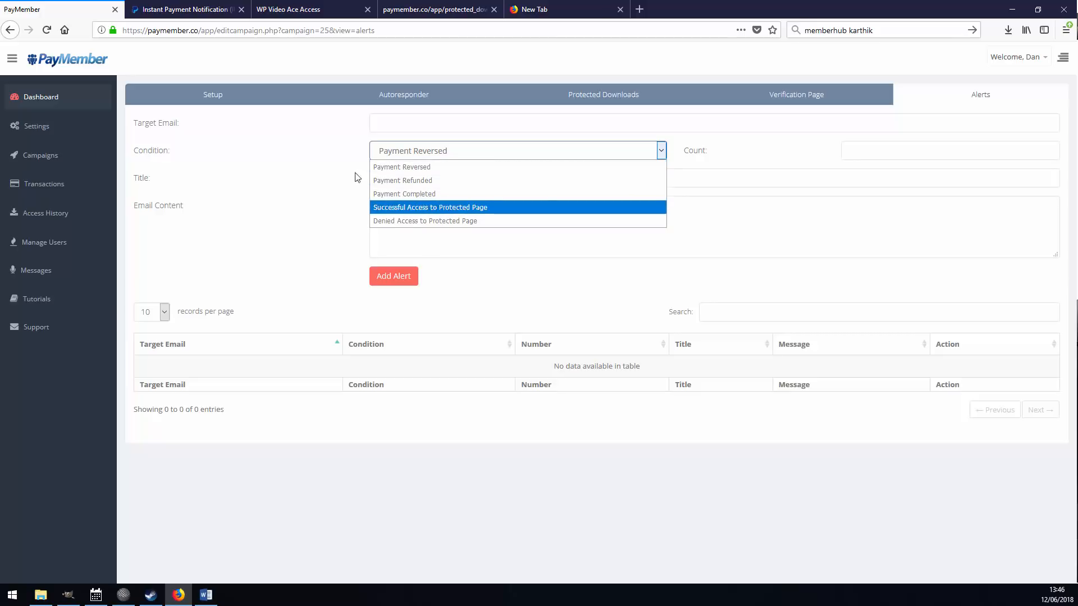
left_click(466, 169)
left_click(871, 147)
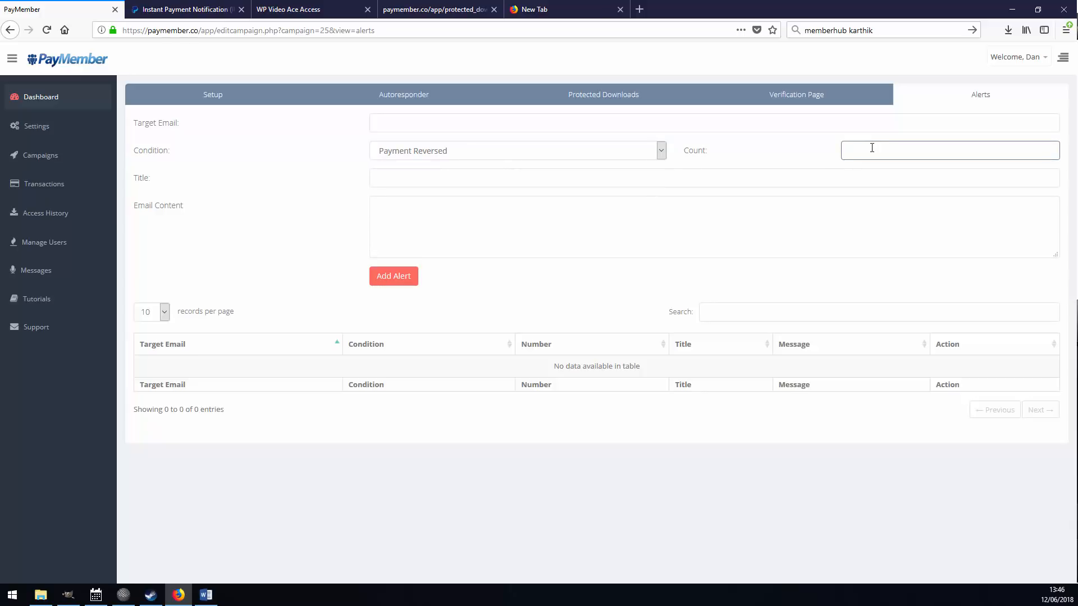
Set the alert condition to Payment Reversed with a count of 10.
left_click(548, 151)
left_click(844, 150)
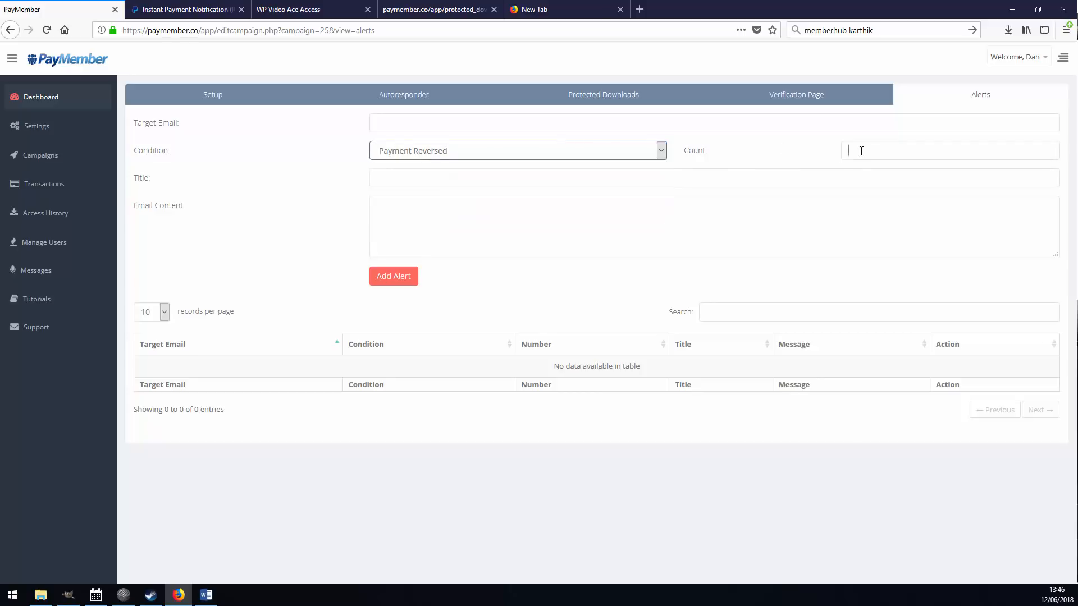
left_click(855, 152)
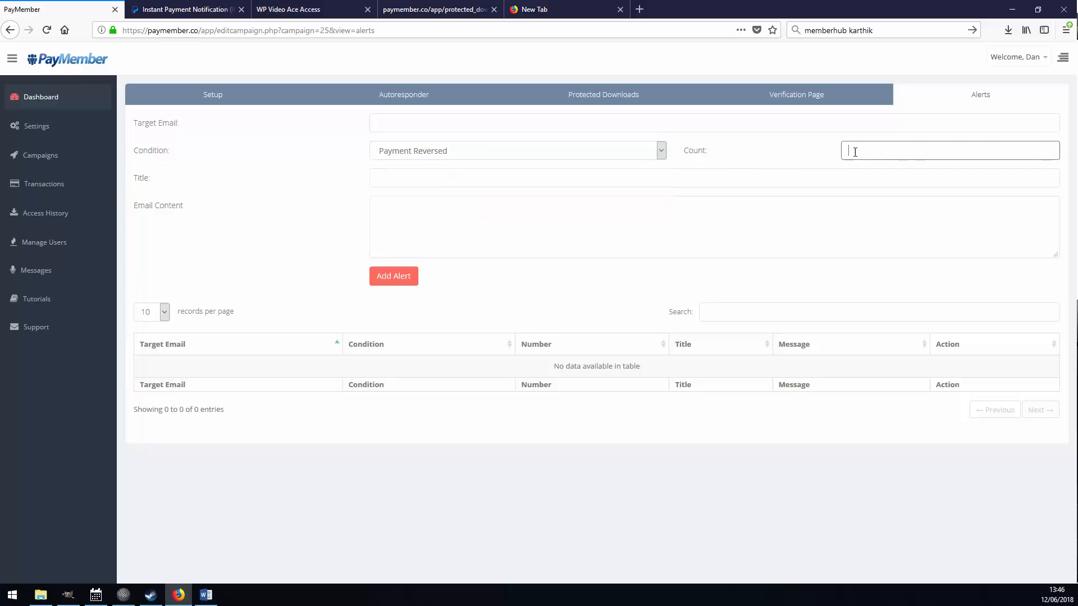
type("10")
left_click(476, 151)
left_click(441, 167)
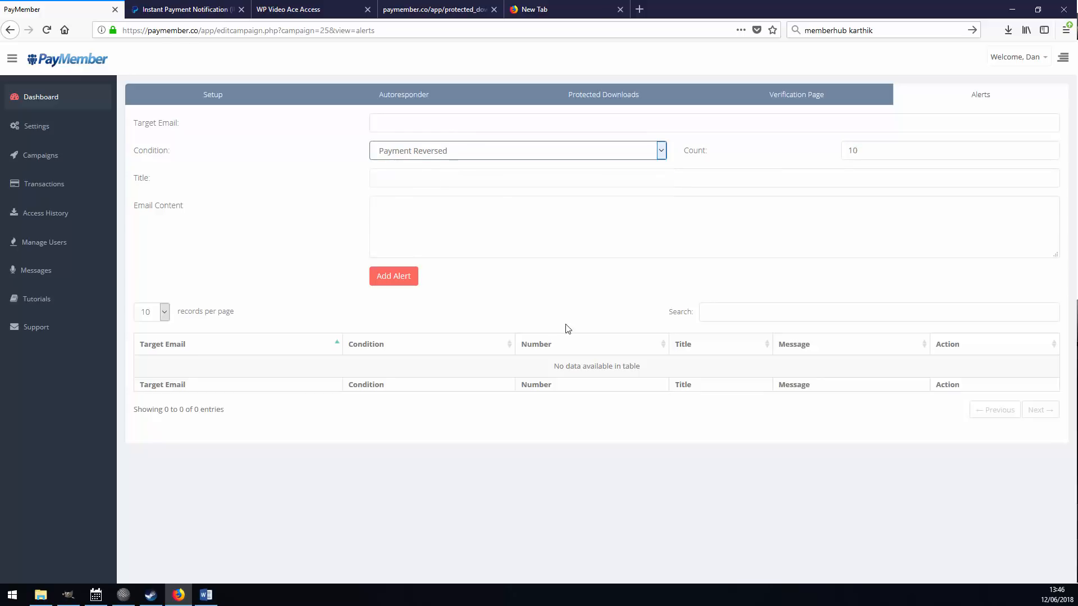
left_click(430, 178)
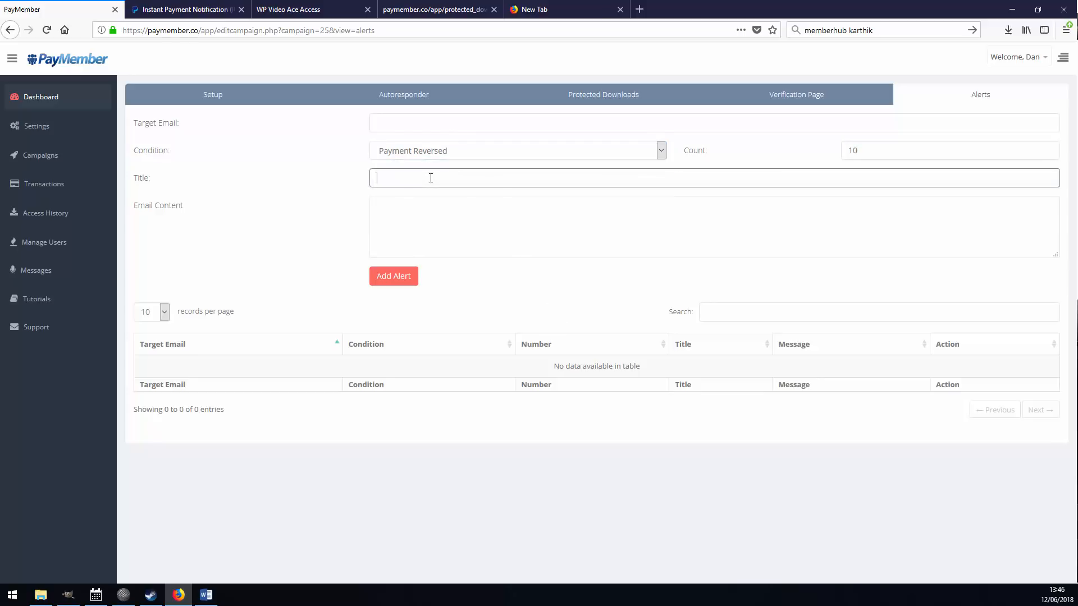
Fill in the target email address and title the alert 'Multiple Chargeback Alert'.
left_click(401, 115)
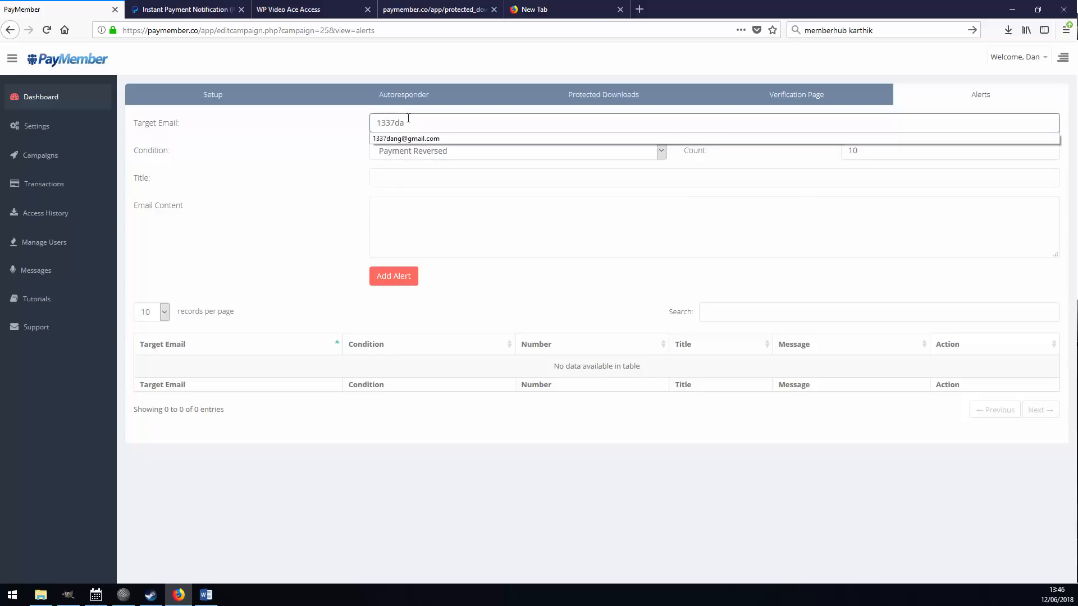
left_click(405, 140)
left_click(417, 181)
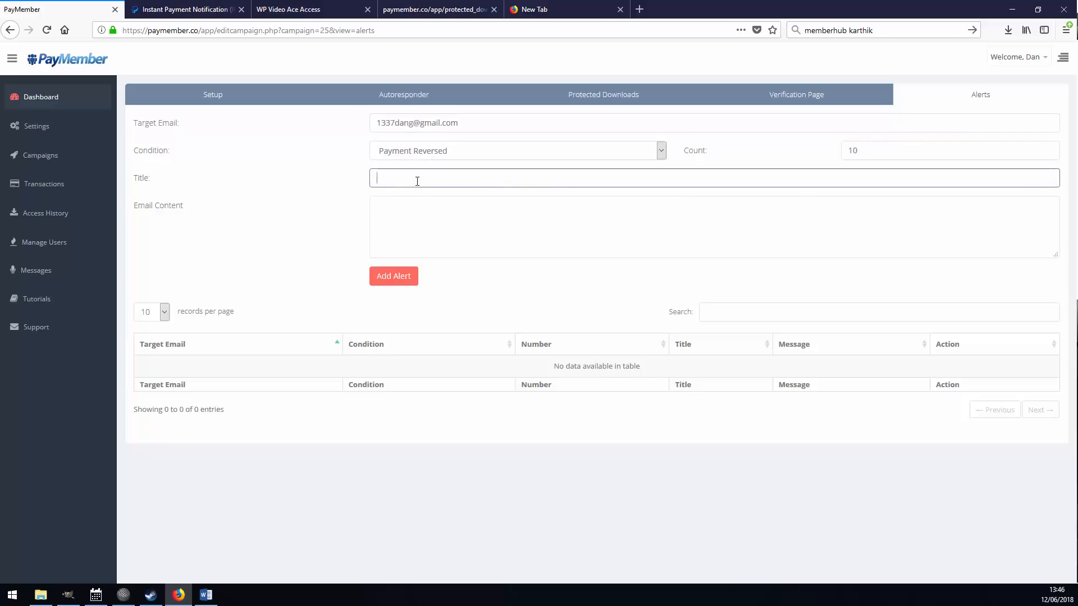
type("Multiple Chargeback Alert")
Write the email message warning of multiple chargebacks from {customer} and asking to investigate.
left_click(428, 228)
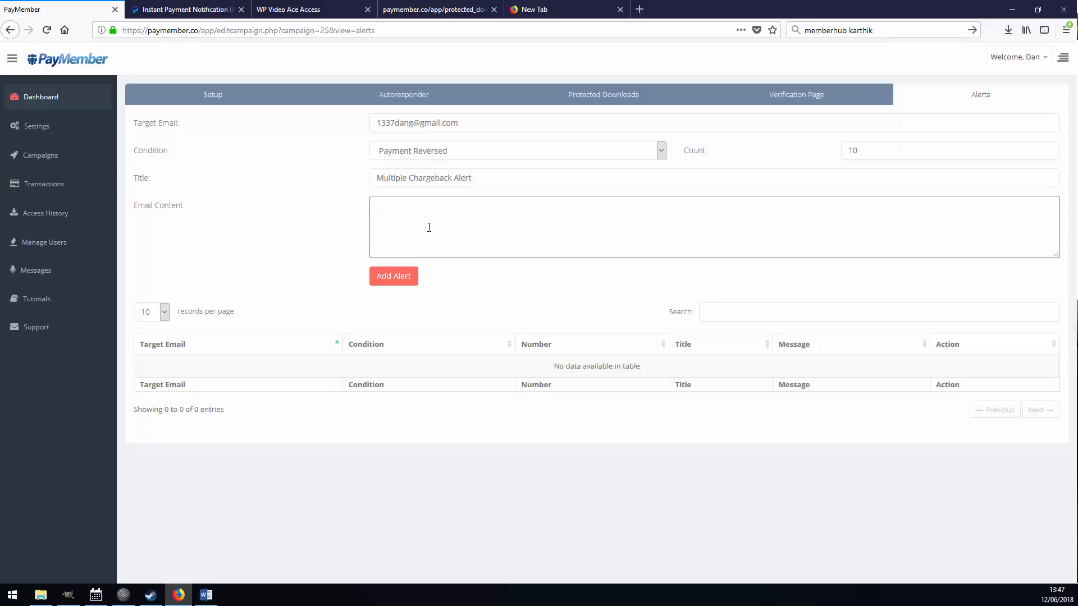
type("We have had mutliple chargebacks form {c")
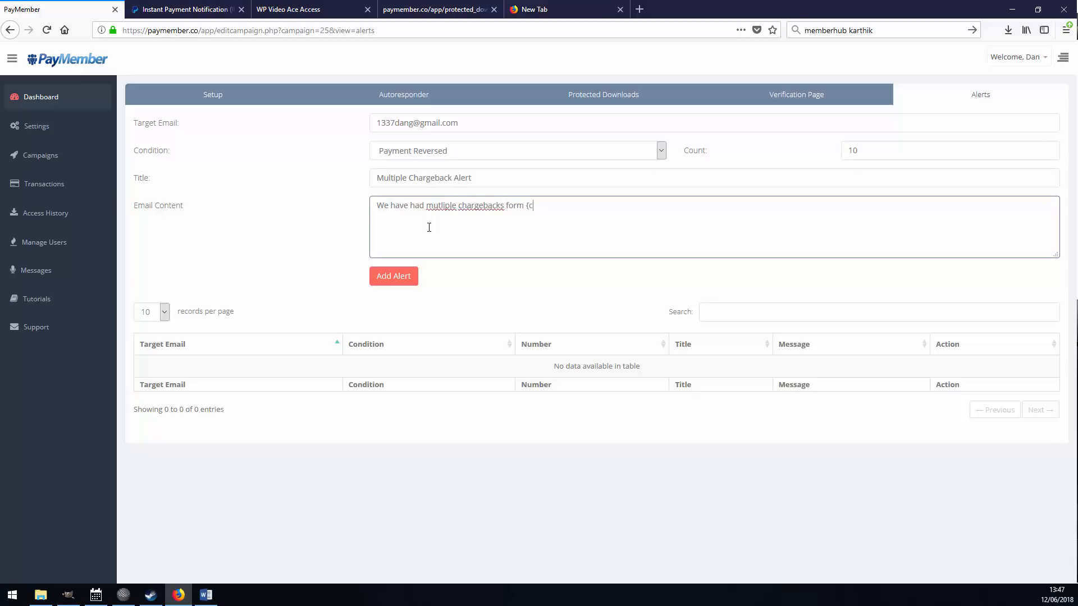
type("ustomer}")
double_click(522, 205)
type("from {customer} please investigate!")
Review the email, condition, count and title, then add the chargeback alert.
left_click_drag(479, 125, 318, 190)
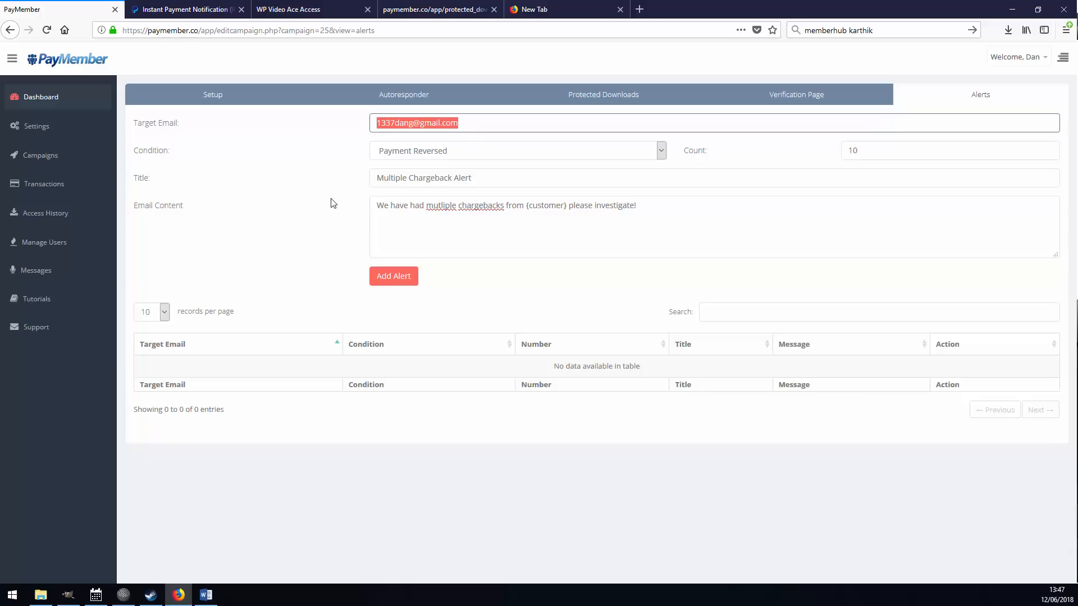
left_click(481, 153)
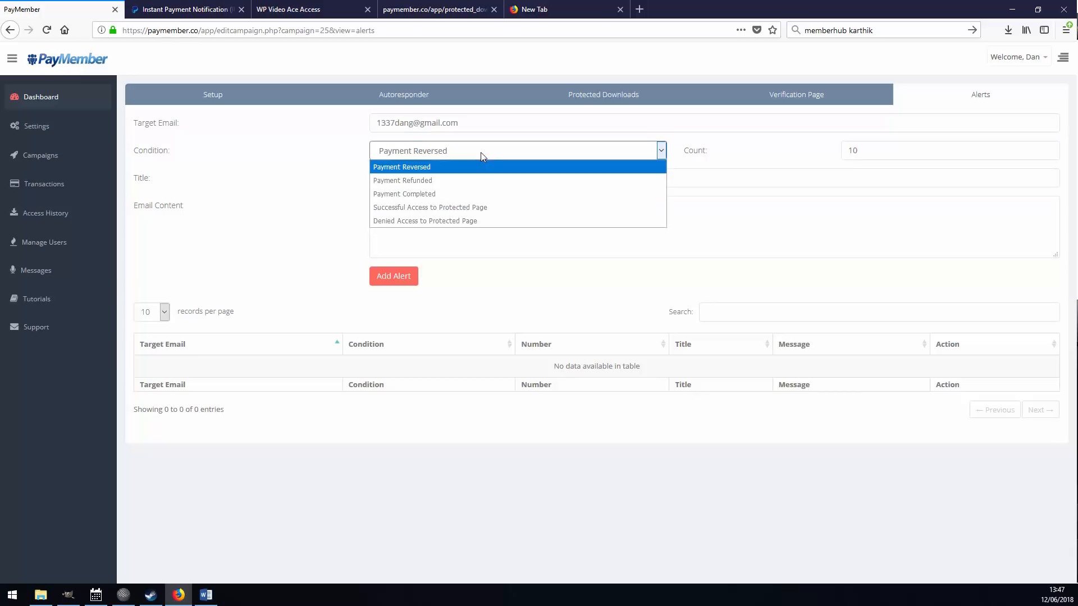
left_click(416, 167)
left_click(891, 149)
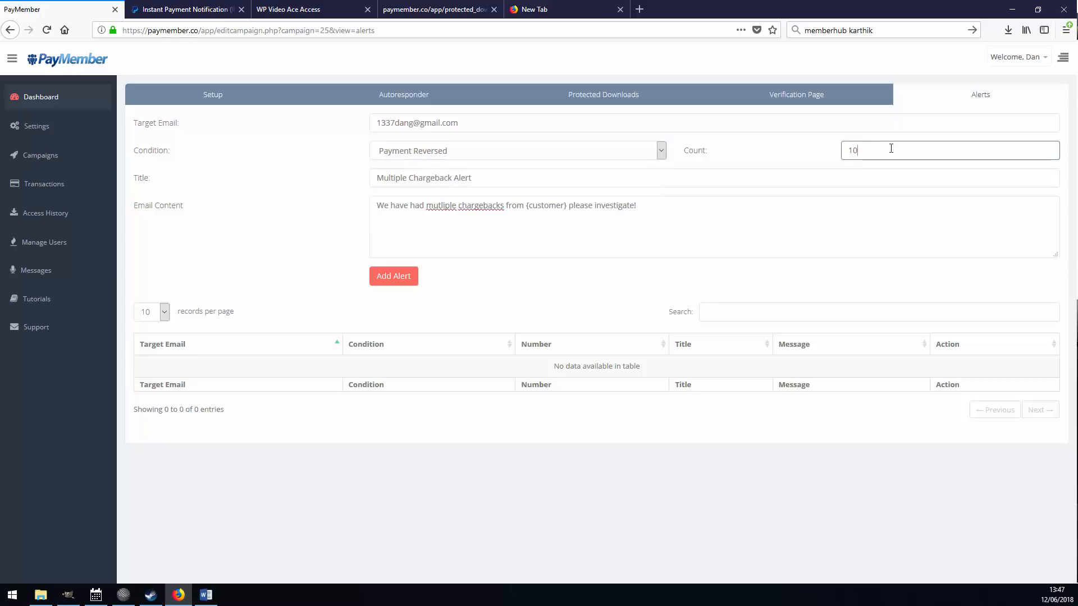
left_click_drag(478, 171, 325, 216)
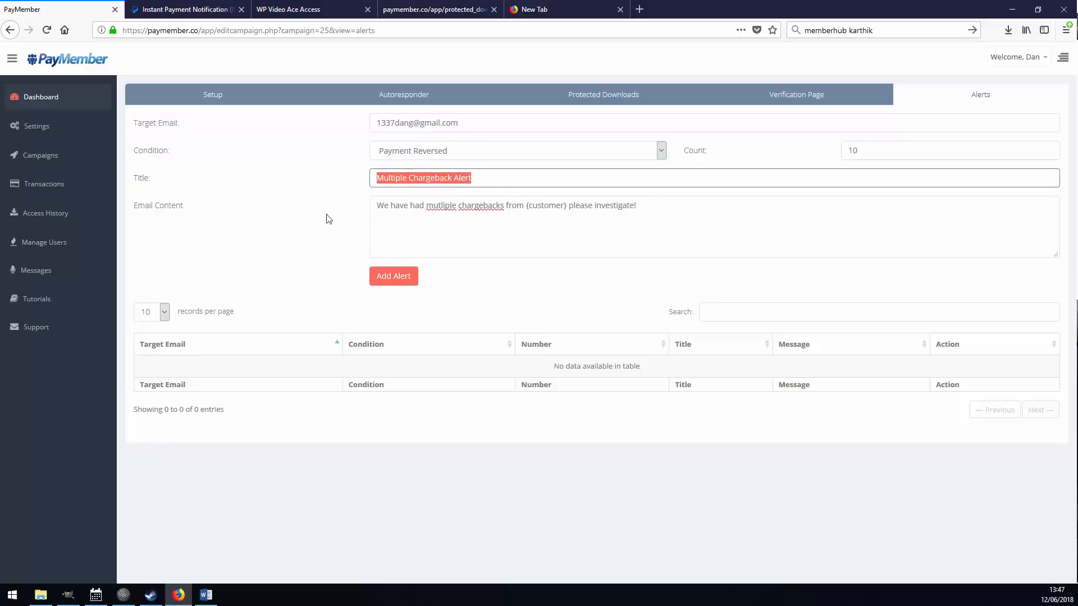
left_click(651, 217)
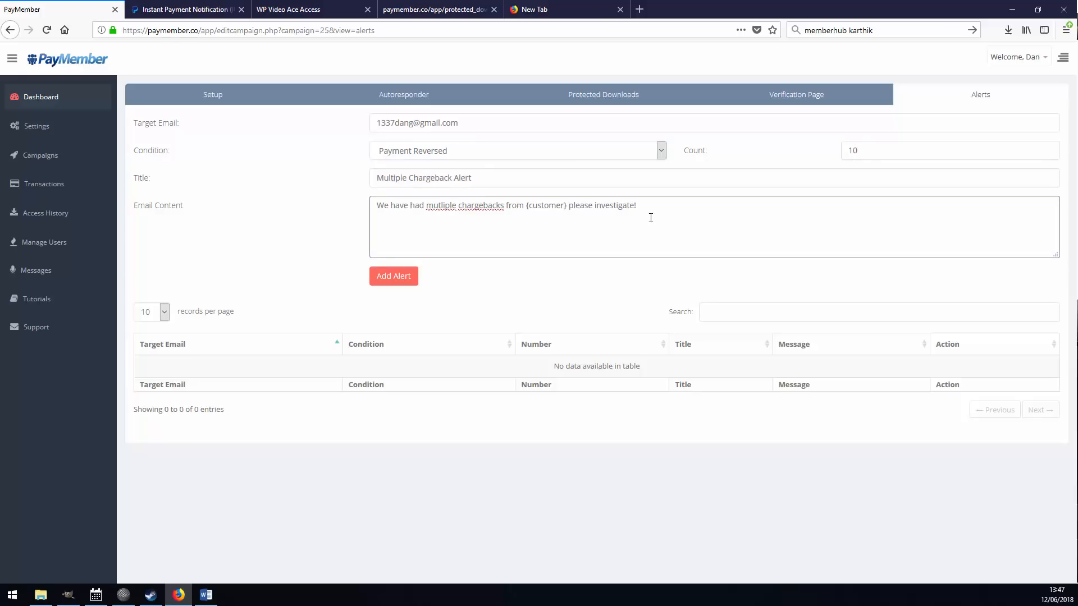
left_click(394, 281)
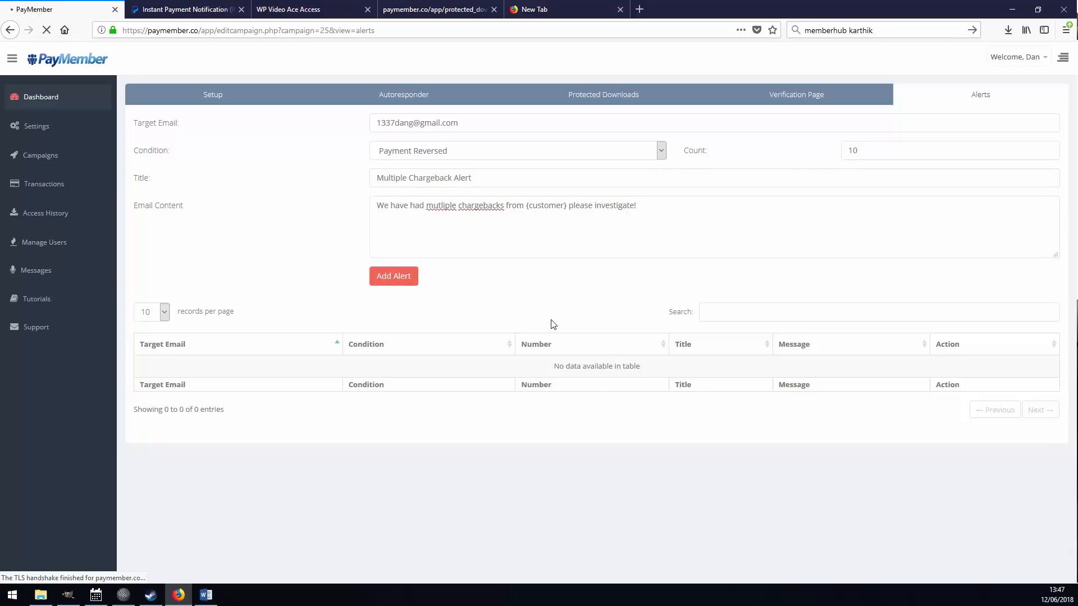
left_click(668, 404)
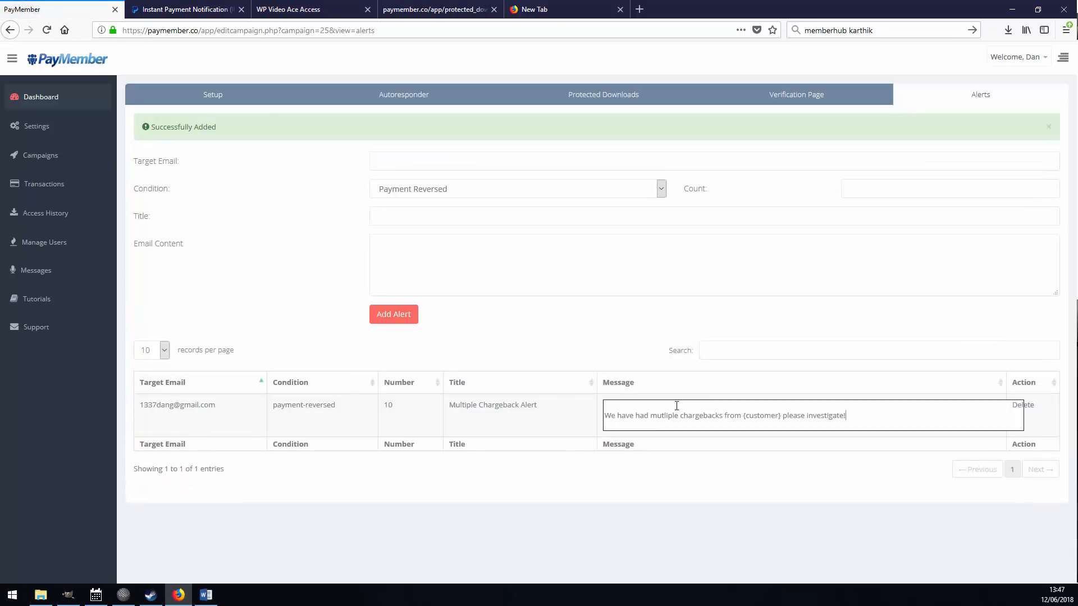
Close the message edit and change the new alert's condition from Payment Refunded to Payment Completed.
left_click(702, 465)
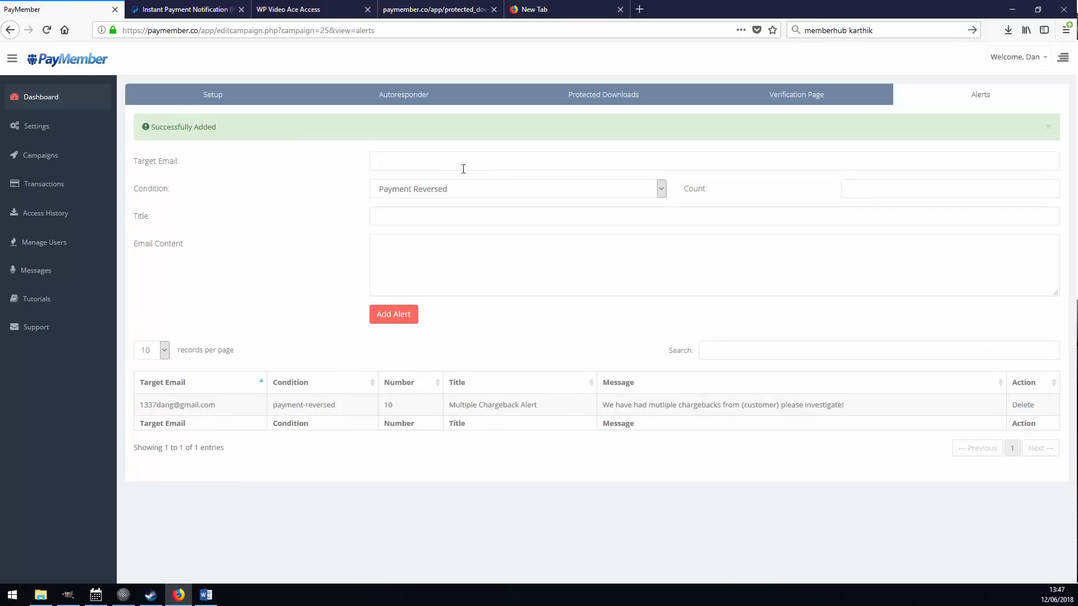
left_click(473, 189)
left_click(439, 218)
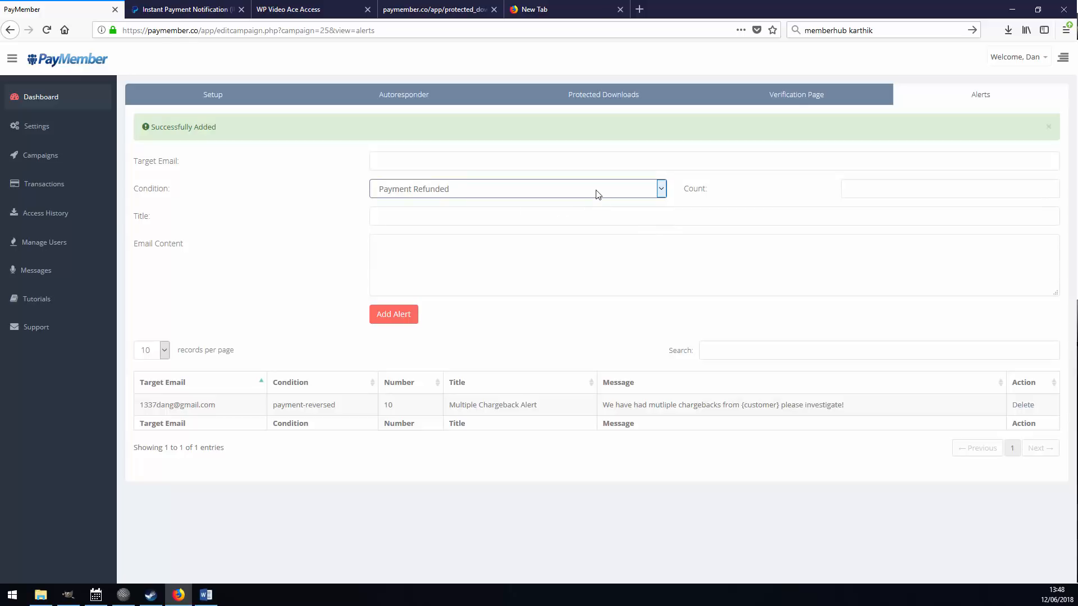
left_click(470, 192)
left_click(441, 232)
left_click(622, 403)
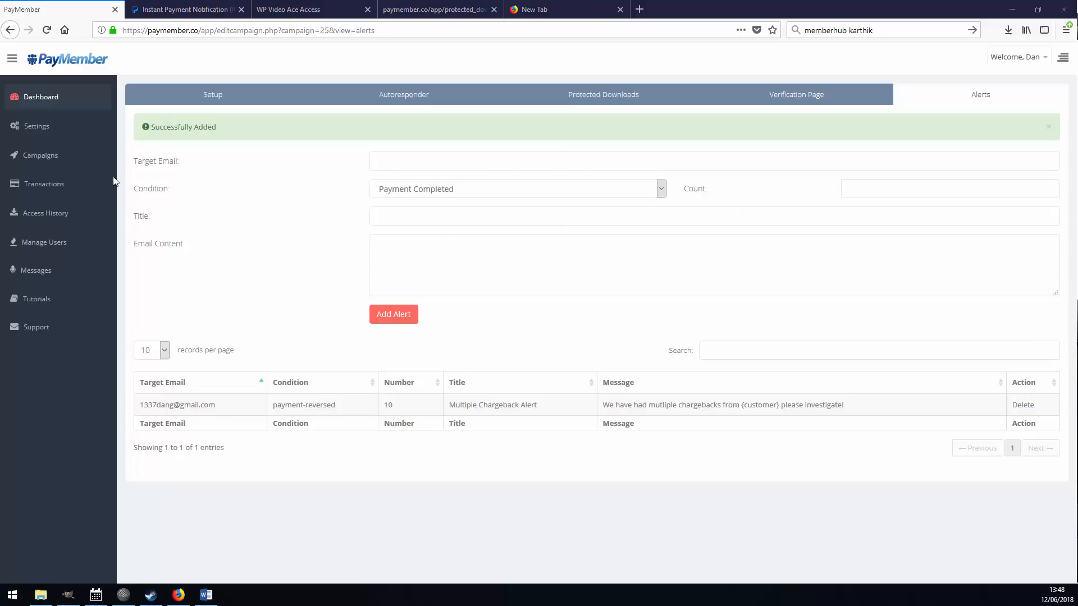
Open Access History to view the five download records.
left_click(48, 217)
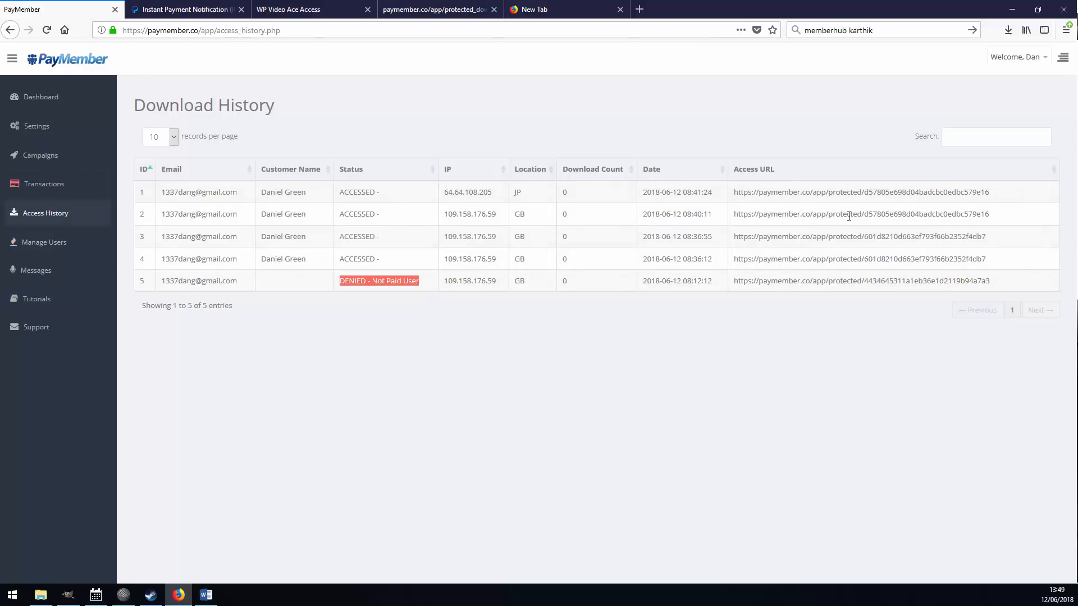
Reopen WP Video Ace's alerts and set up a Successful Access to Protected Page alert with count 100.
left_click(41, 155)
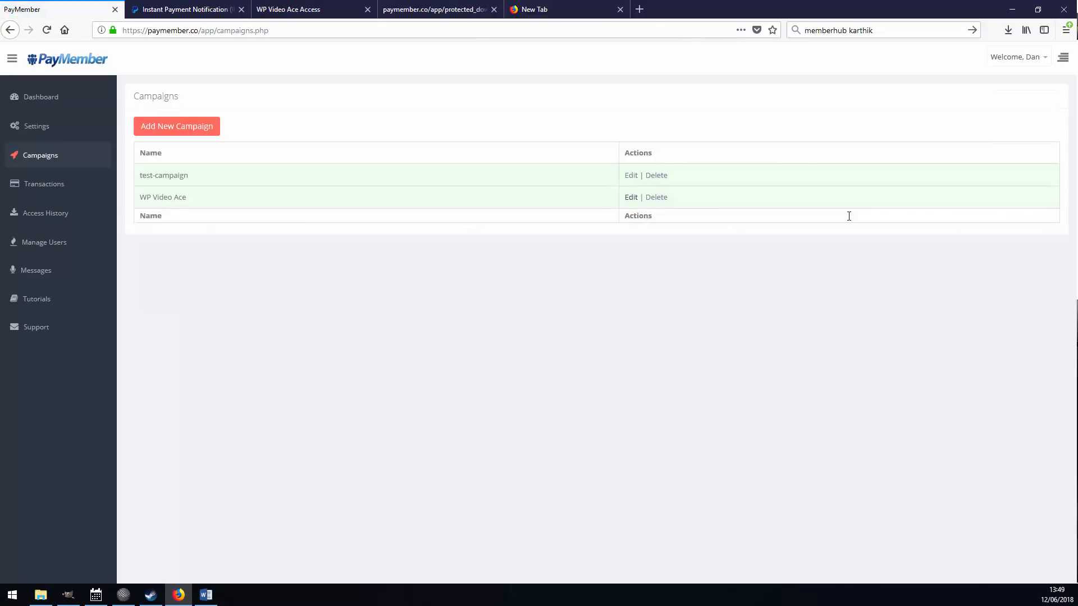
left_click(980, 95)
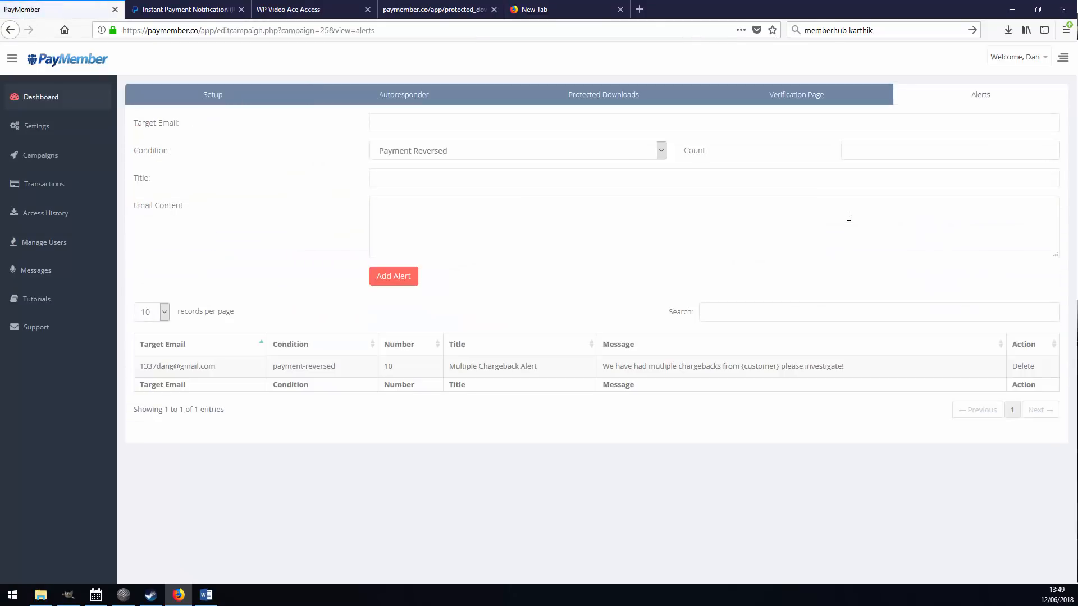
left_click(516, 150)
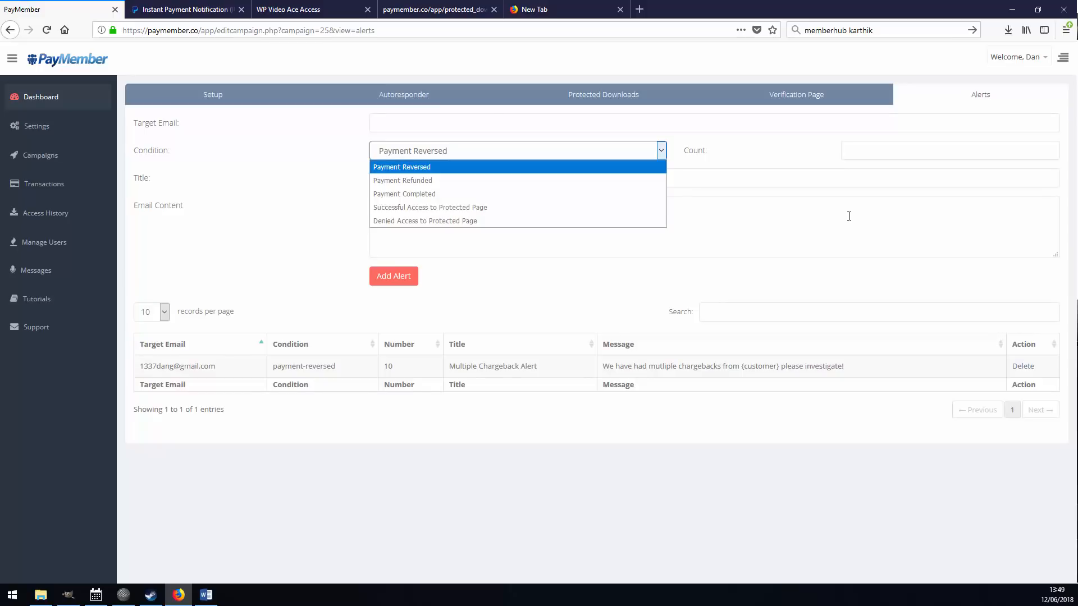
left_click(449, 207)
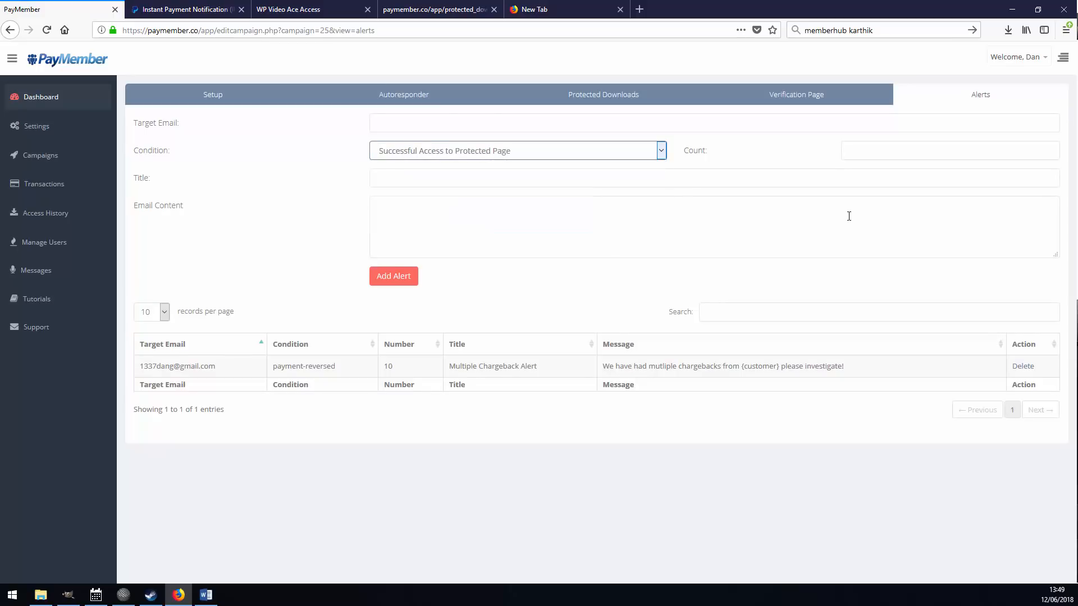
key("Tab")
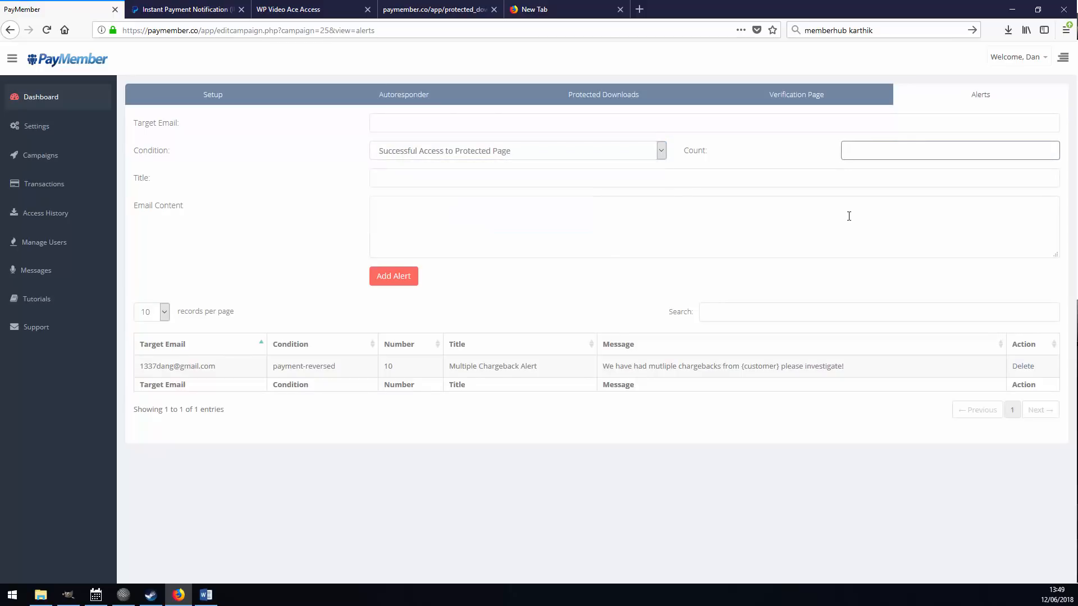
type("100")
key("Tab")
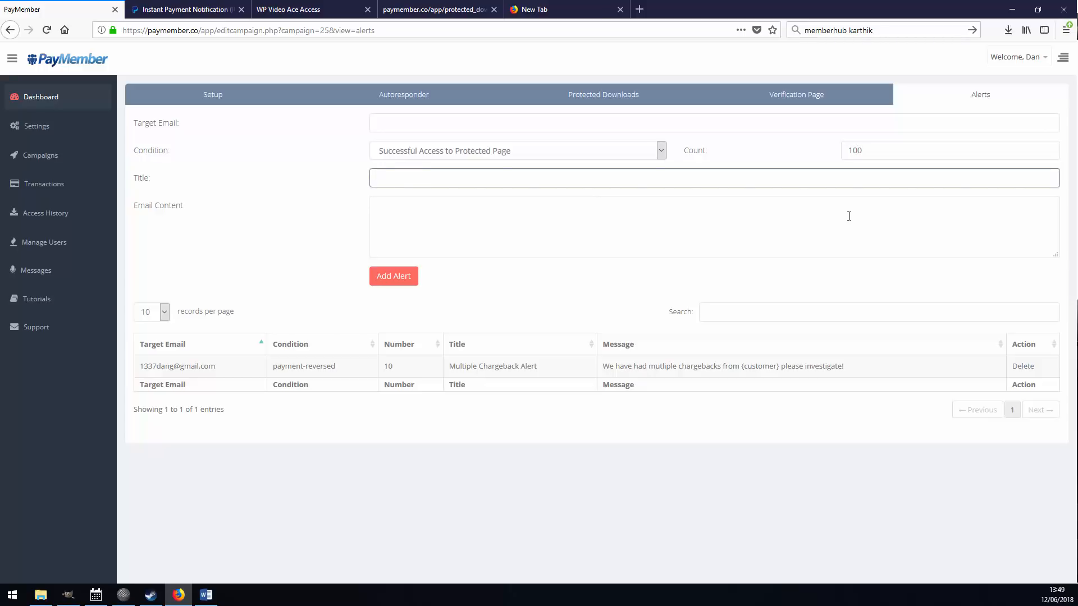